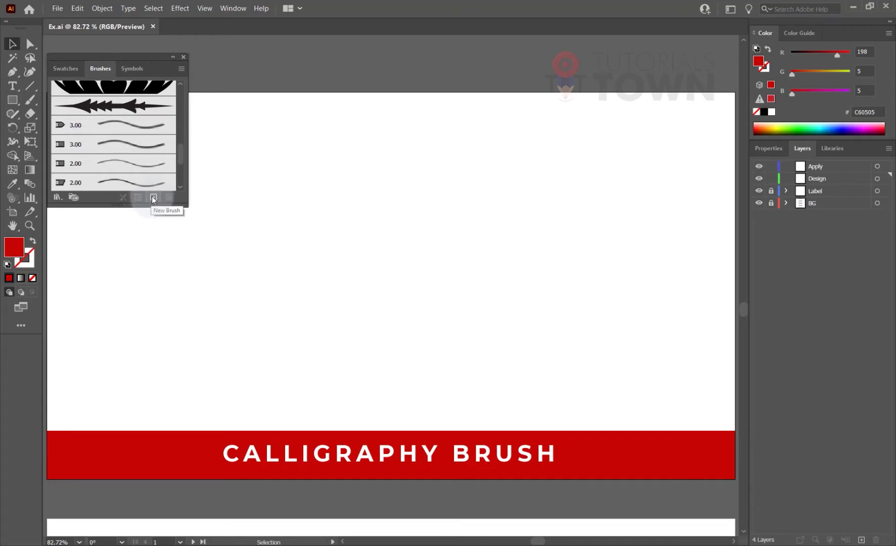
pyautogui.click(153, 198)
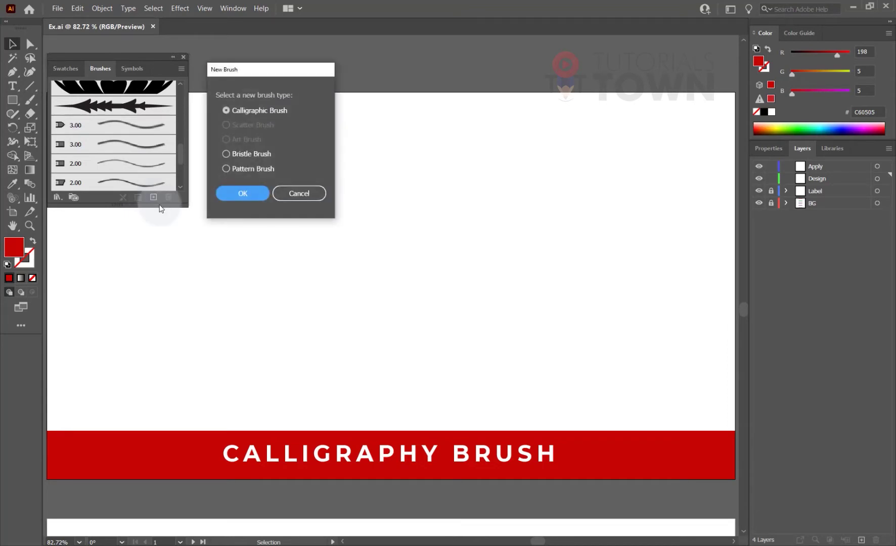
pyautogui.click(227, 110)
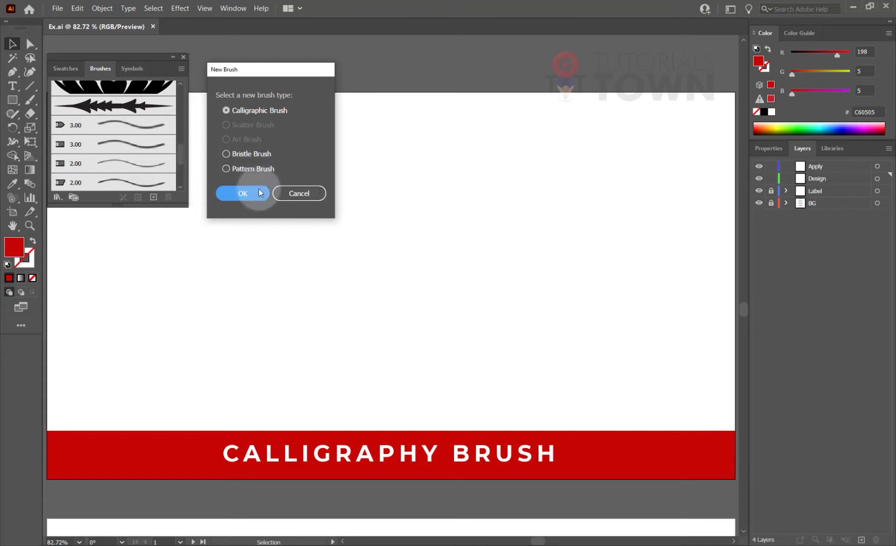
pyautogui.click(301, 191)
# - Draw a small red square, check which new brush types are available with it selected, and delete the square
pyautogui.click(12, 100)
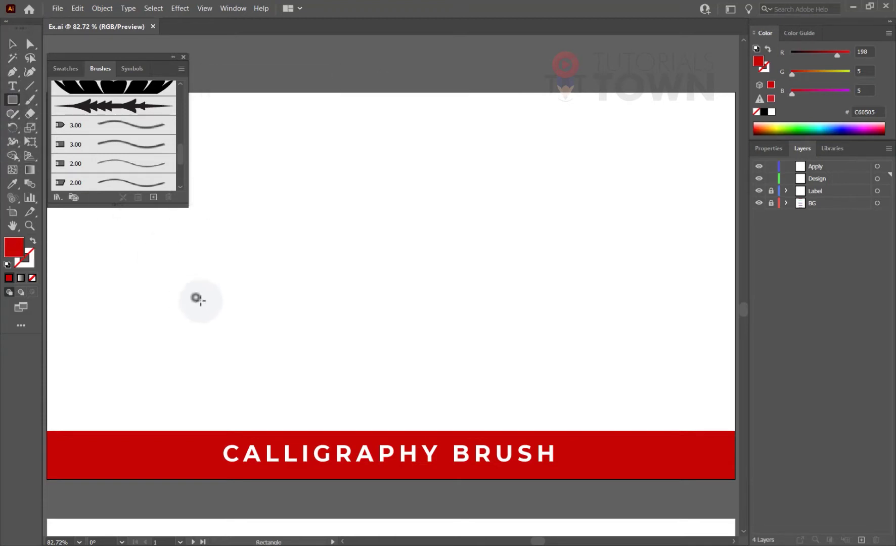
pyautogui.moveTo(194, 297); pyautogui.dragTo(224, 326)
pyautogui.click(154, 197)
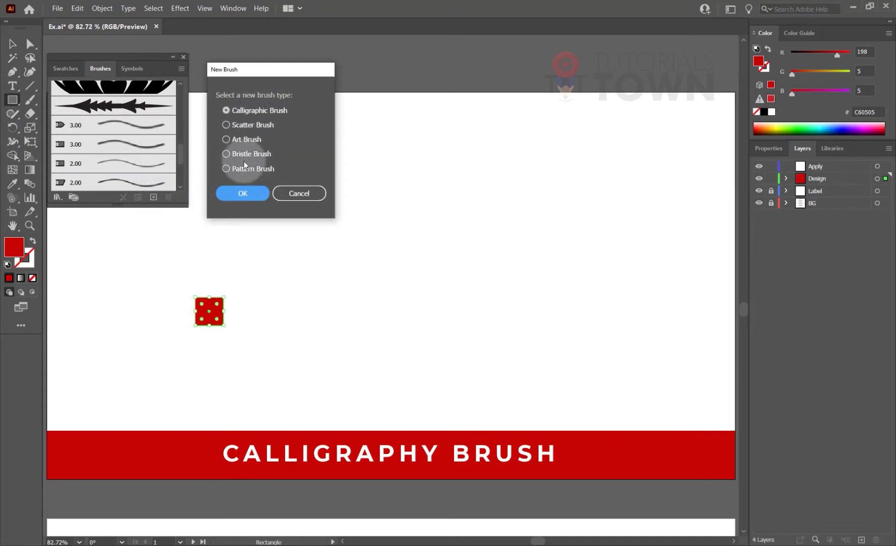
pyautogui.click(213, 311)
pyautogui.click(296, 196)
pyautogui.press('Delete')
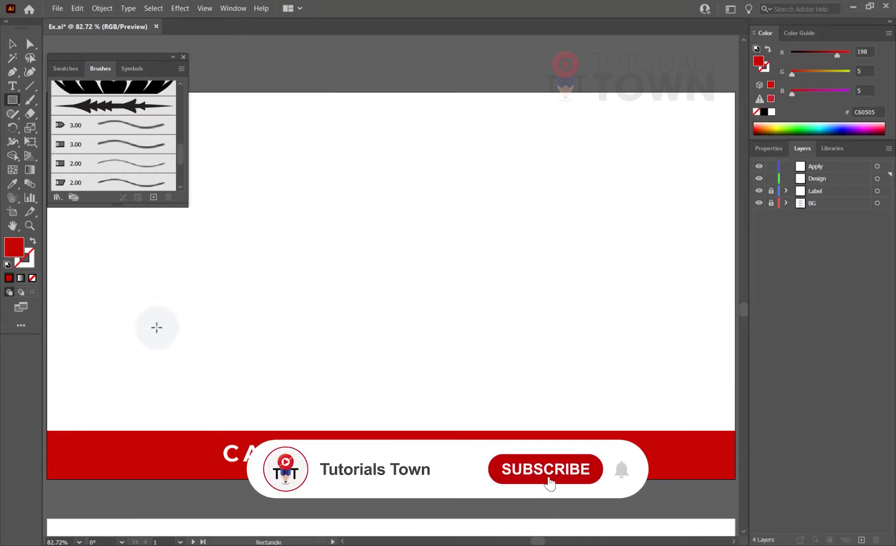
# - Start a new calligraphic brush and name it Urdu-1
pyautogui.click(154, 199)
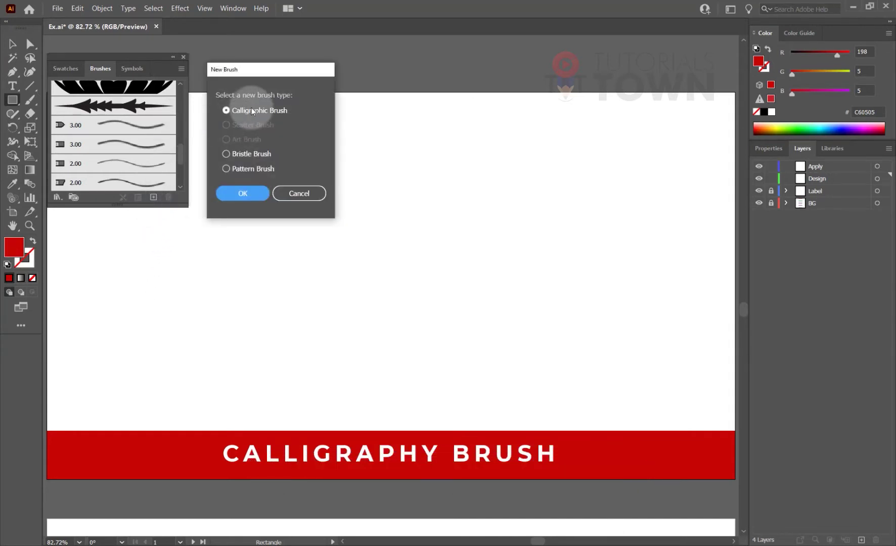
pyautogui.click(238, 193)
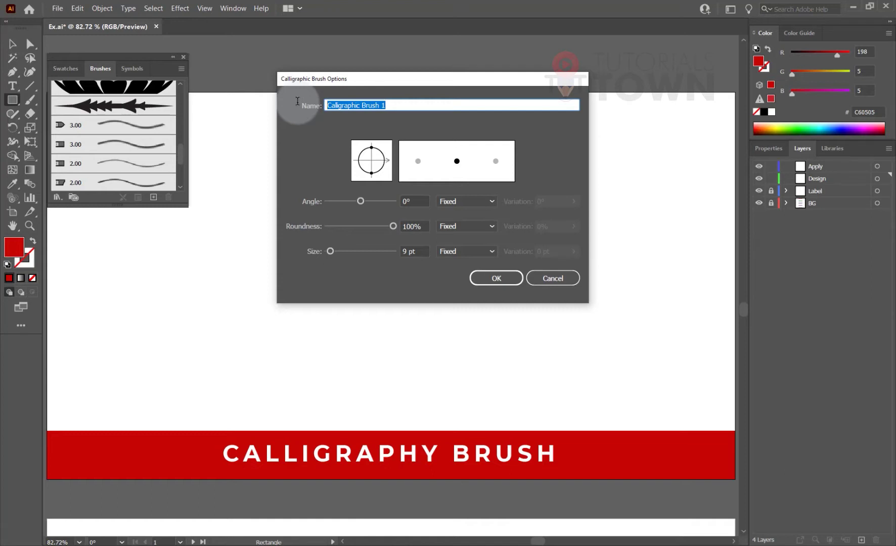
pyautogui.write('Ur')
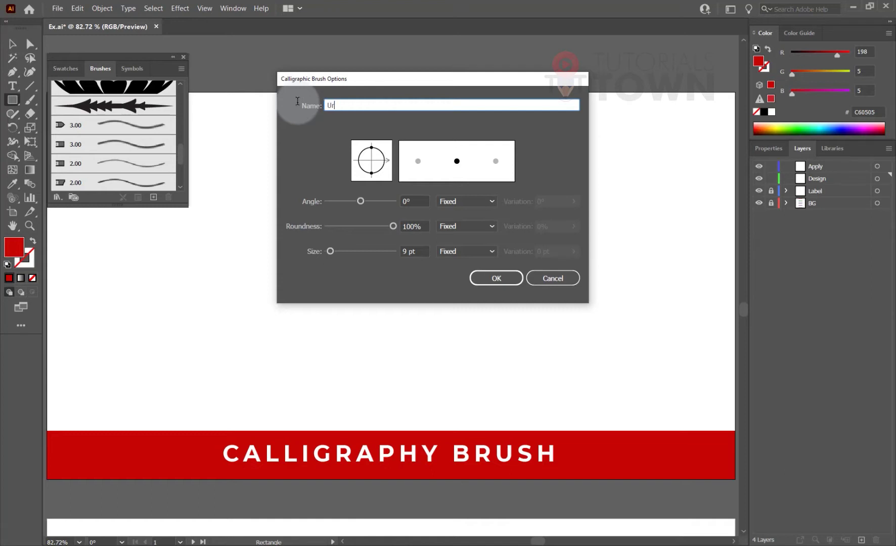
pyautogui.write('du-1')
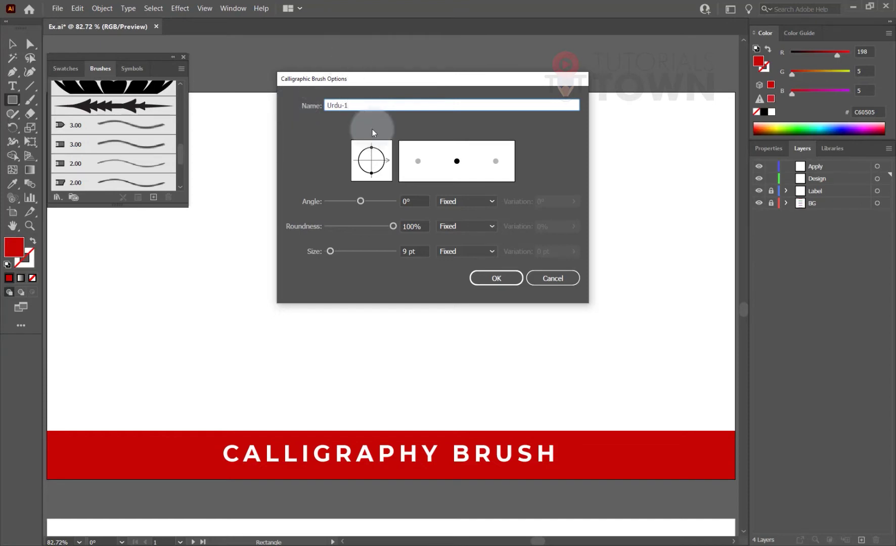
pyautogui.moveTo(386, 80); pyautogui.dragTo(345, 58)
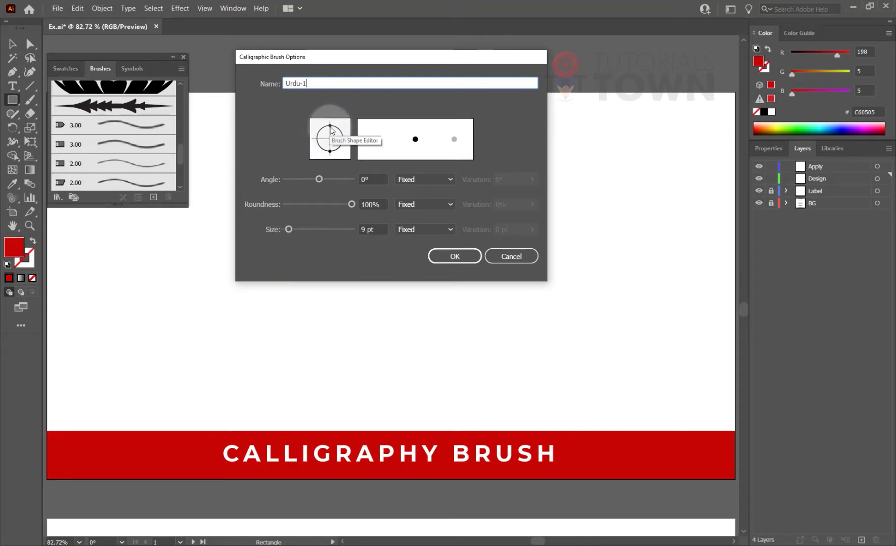
# - Give the brush a 45° angle, 8% roundness and a 27 pt size, all fixed, and create it
pyautogui.moveTo(331, 127); pyautogui.dragTo(332, 133)
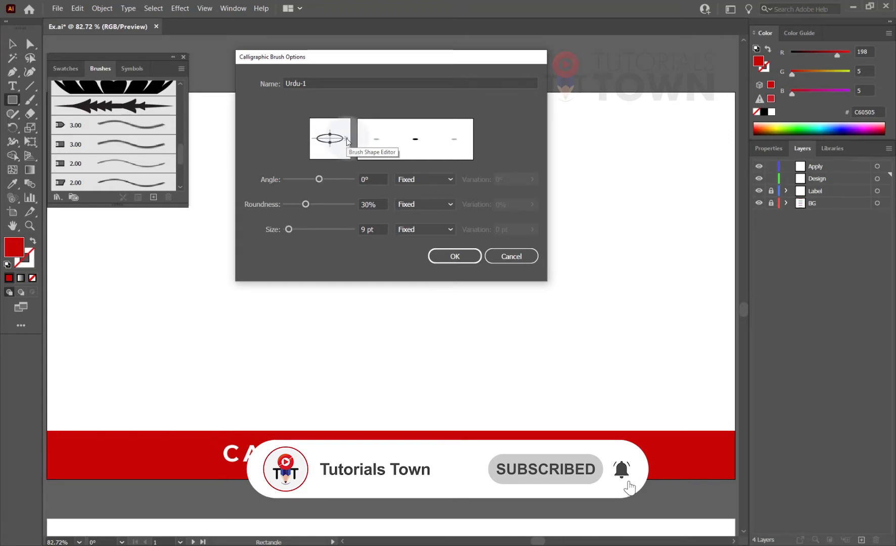
pyautogui.moveTo(347, 141); pyautogui.dragTo(347, 127)
pyautogui.moveTo(381, 180); pyautogui.dragTo(347, 175)
pyautogui.write('45')
pyautogui.press('Tab')
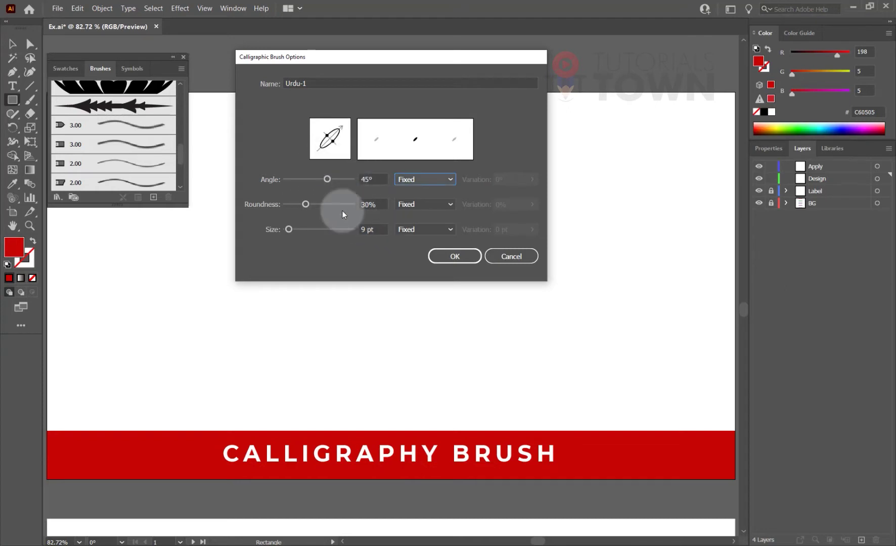
pyautogui.moveTo(307, 203)
pyautogui.mouseDown()
pyautogui.moveTo(294, 202)
pyautogui.moveTo(347, 204)
pyautogui.moveTo(293, 197)
pyautogui.mouseUp()
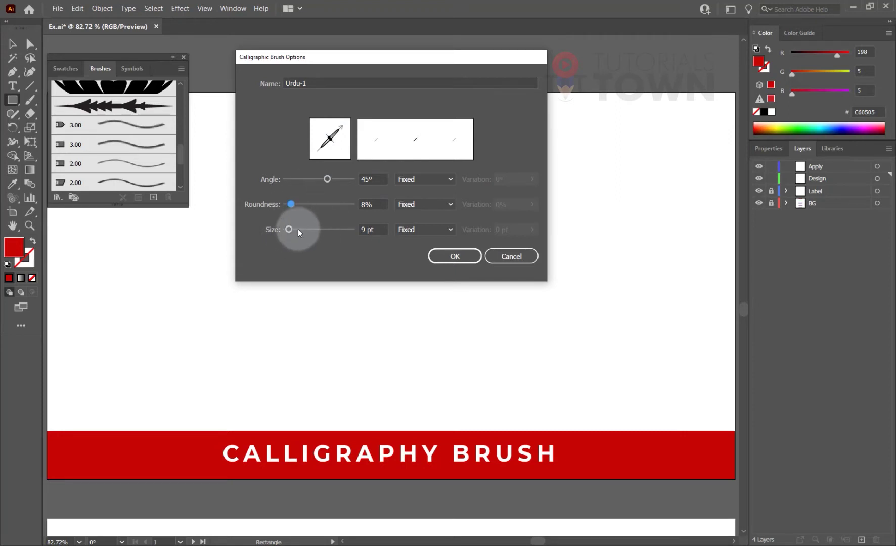
pyautogui.moveTo(291, 229)
pyautogui.mouseDown()
pyautogui.moveTo(305, 229)
pyautogui.moveTo(296, 227)
pyautogui.mouseUp()
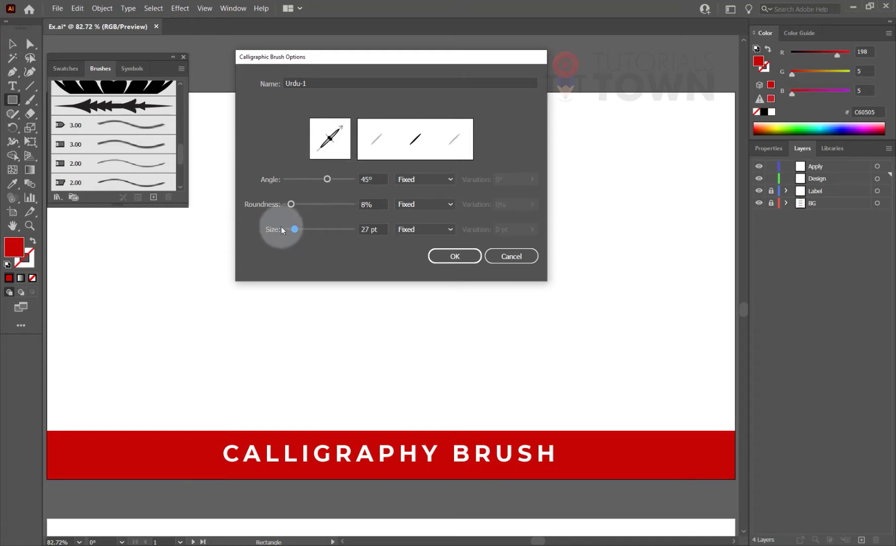
pyautogui.click(462, 253)
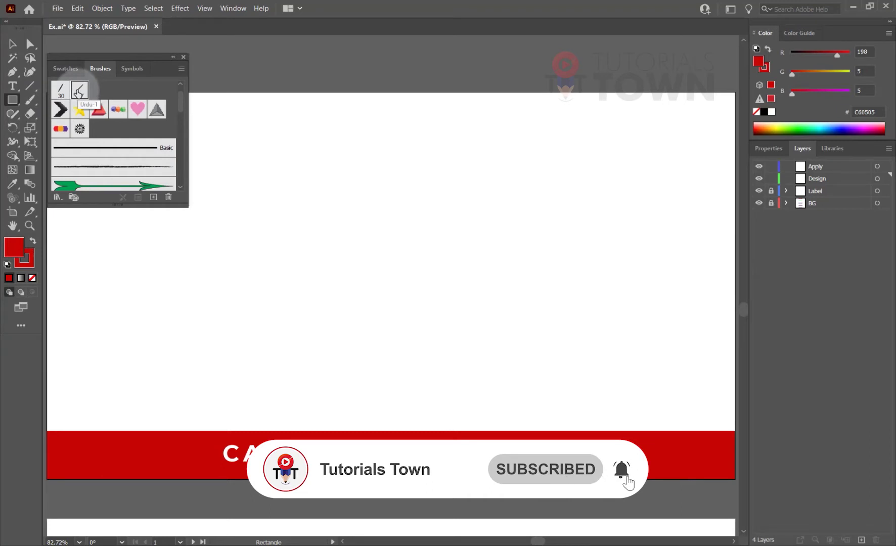
# - Show the brushes in list view and set the Paintbrush tool's fidelity to the midpoint between Accurate and Smooth
pyautogui.click(180, 68)
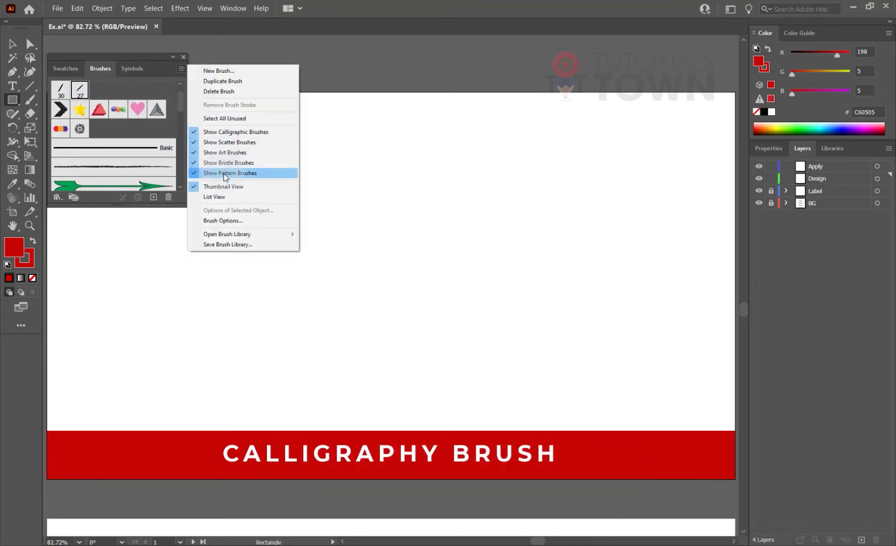
pyautogui.click(218, 197)
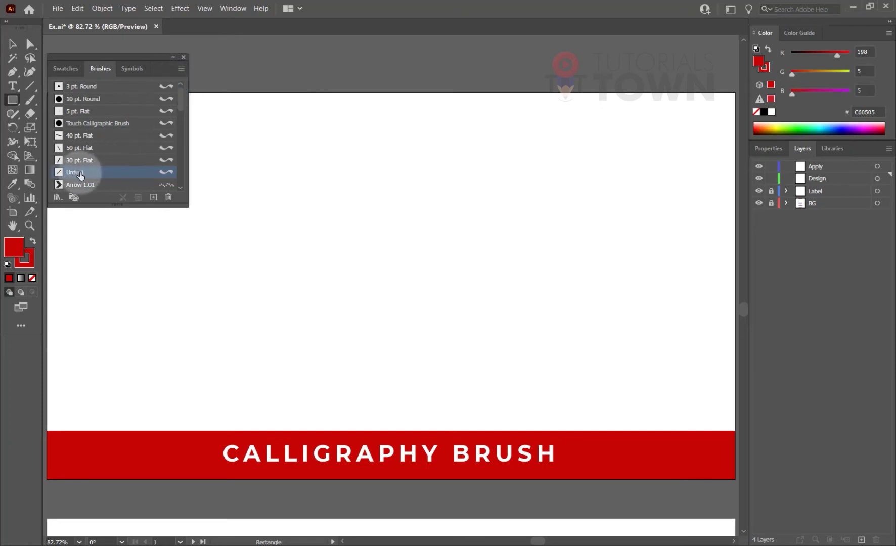
pyautogui.doubleClick(30, 103)
pyautogui.moveTo(403, 180)
pyautogui.mouseDown()
pyautogui.moveTo(266, 102)
pyautogui.moveTo(258, 77)
pyautogui.moveTo(242, 71)
pyautogui.mouseUp()
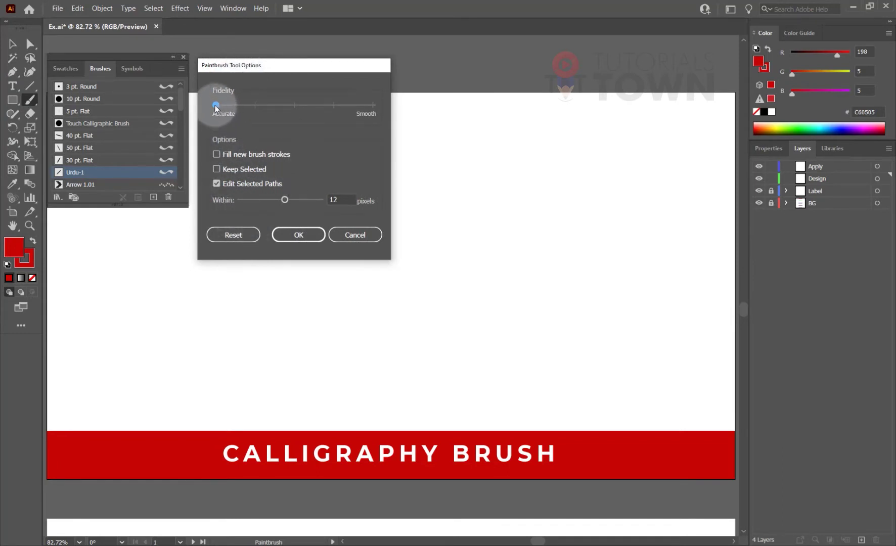
pyautogui.moveTo(216, 106); pyautogui.dragTo(255, 105)
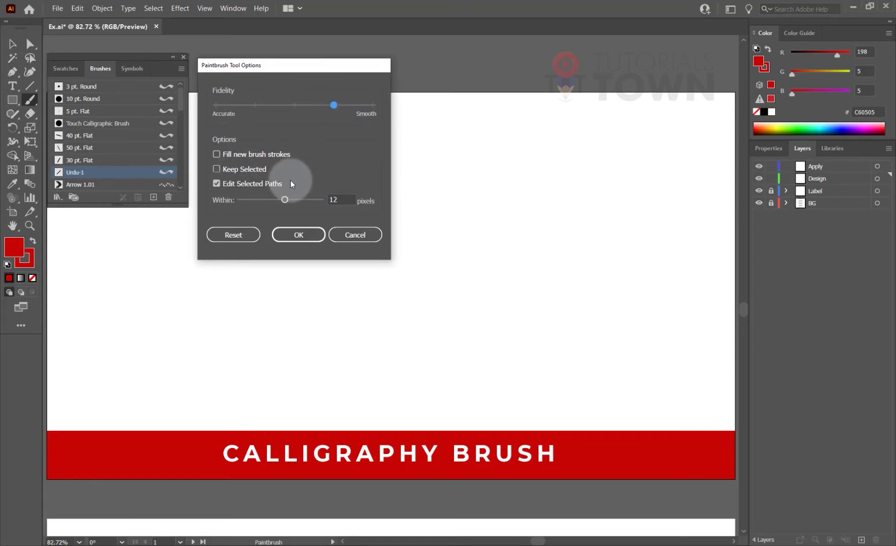
pyautogui.click(294, 106)
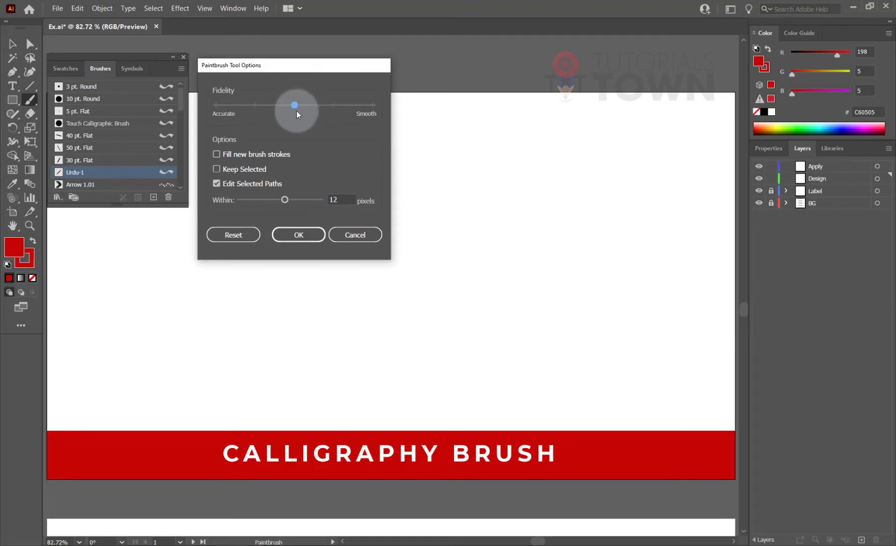
pyautogui.click(299, 236)
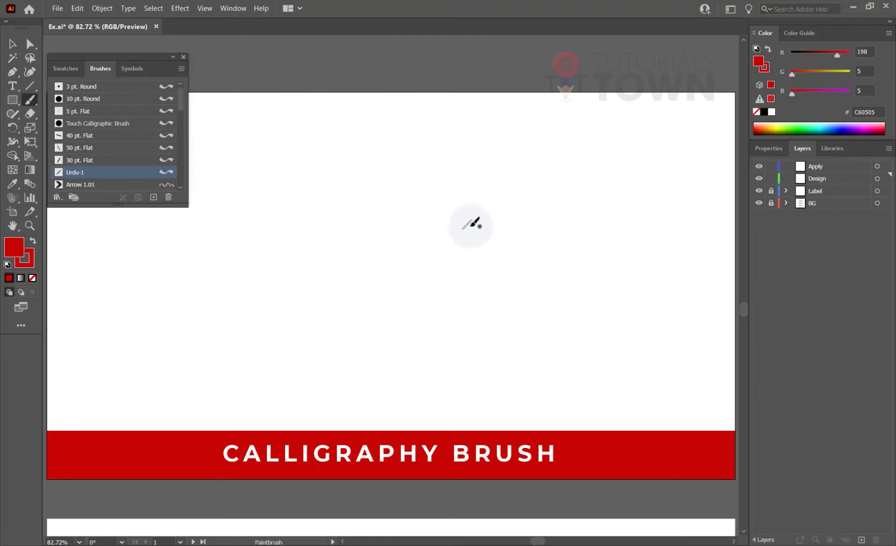
# - Paint a long, slightly slanted vertical stroke with the Urdu-1 brush in the upper right part of the artboard
pyautogui.moveTo(521, 232); pyautogui.dragTo(394, 218)
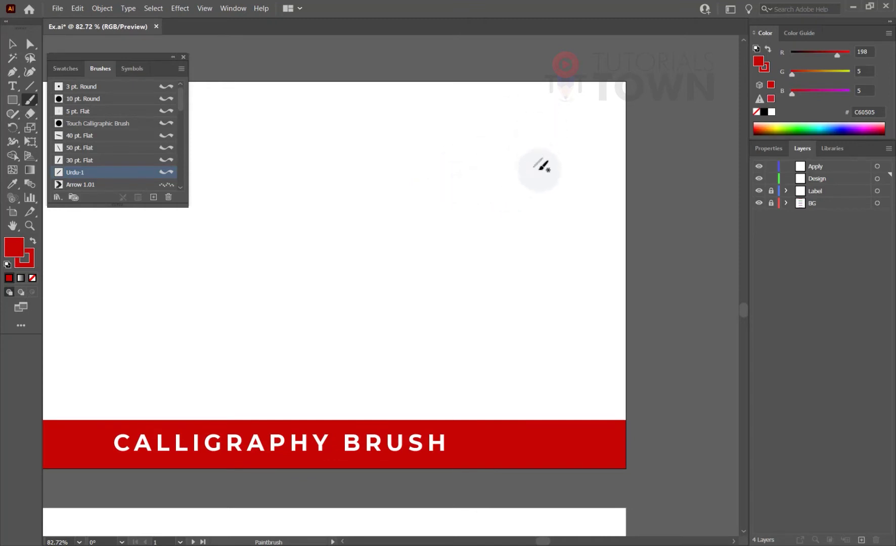
pyautogui.moveTo(520, 108); pyautogui.dragTo(498, 259)
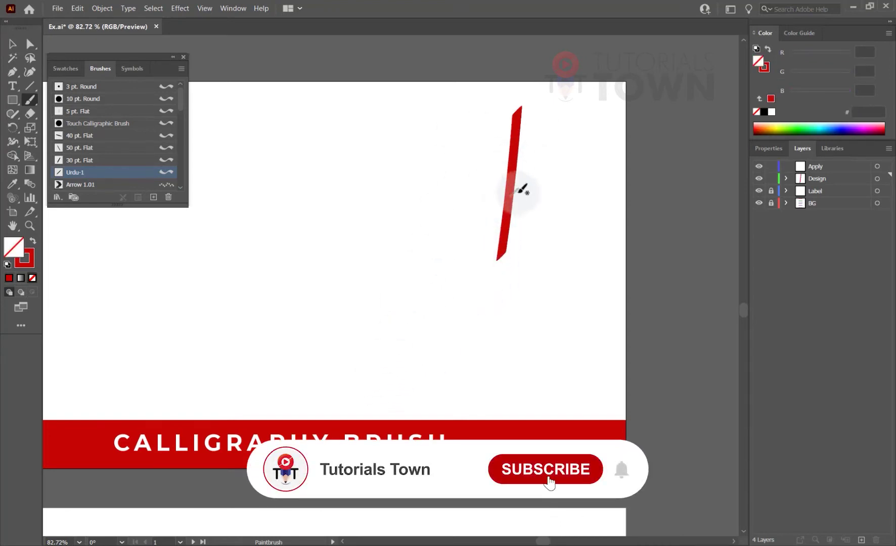
pyautogui.press('ctrl')
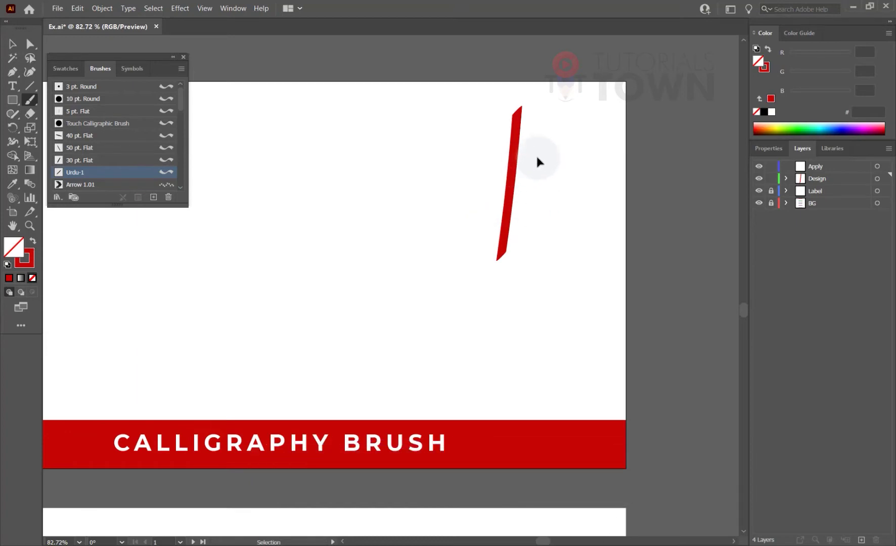
pyautogui.keyDown('ctrl'); pyautogui.click(508, 194); pyautogui.keyUp('ctrl')
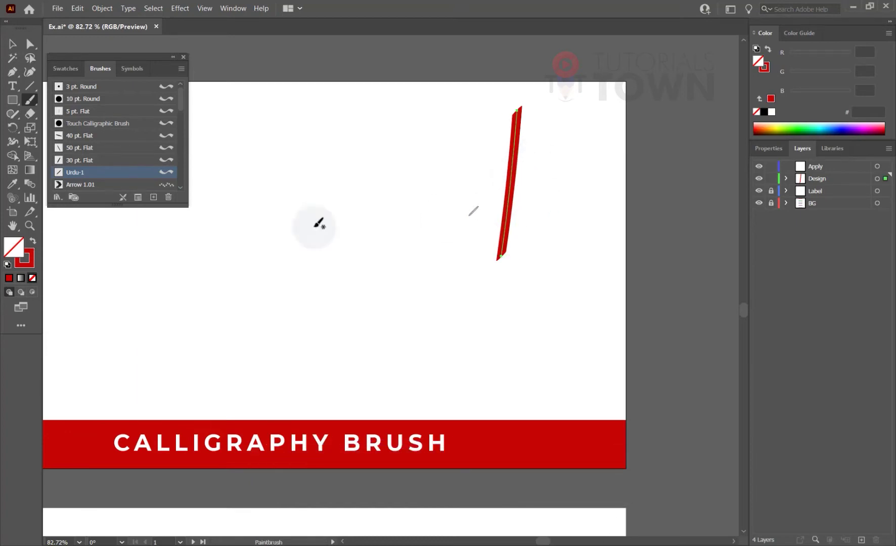
pyautogui.keyDown('ctrl'); pyautogui.click(562, 187); pyautogui.keyUp('ctrl')
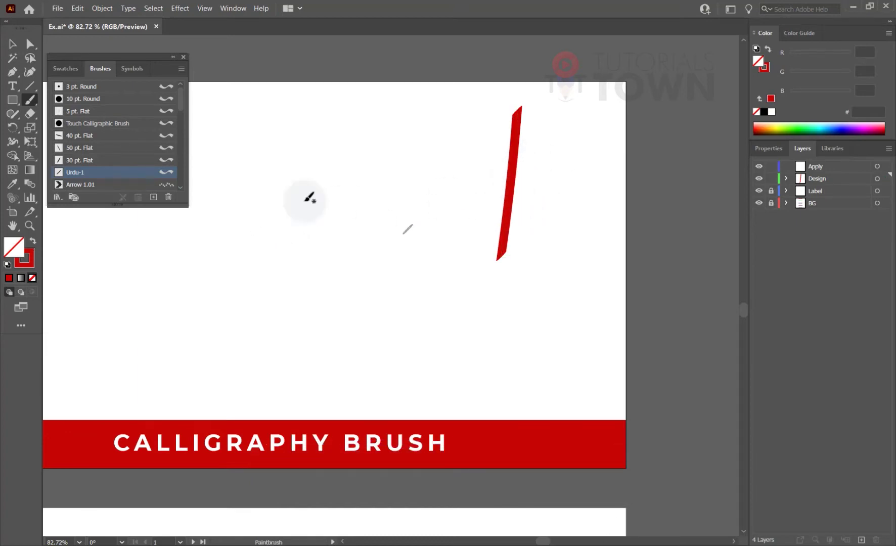
# - Change the Urdu-1 brush size to 36 pt with the preview on, and apply the change to the existing stroke
pyautogui.doubleClick(61, 174)
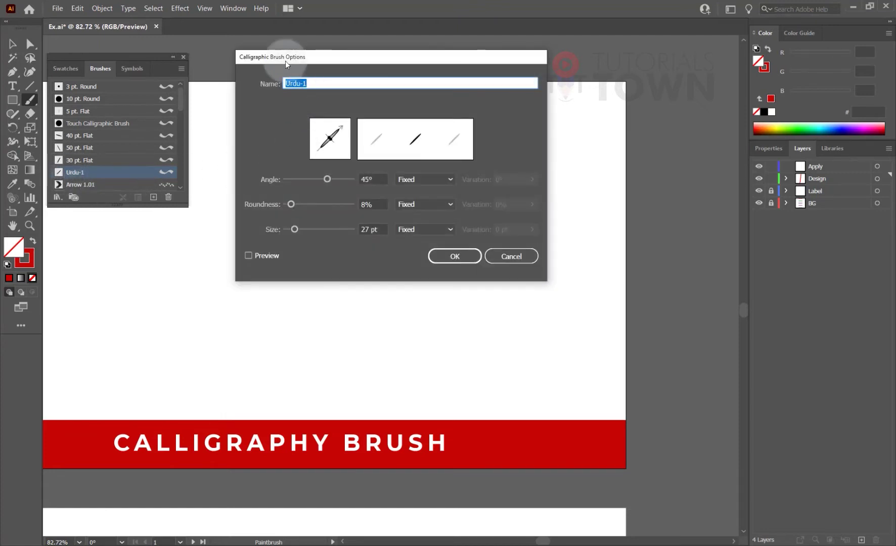
pyautogui.moveTo(294, 62); pyautogui.dragTo(270, 55)
pyautogui.moveTo(348, 51)
pyautogui.mouseDown()
pyautogui.moveTo(211, 128)
pyautogui.moveTo(234, 130)
pyautogui.mouseUp()
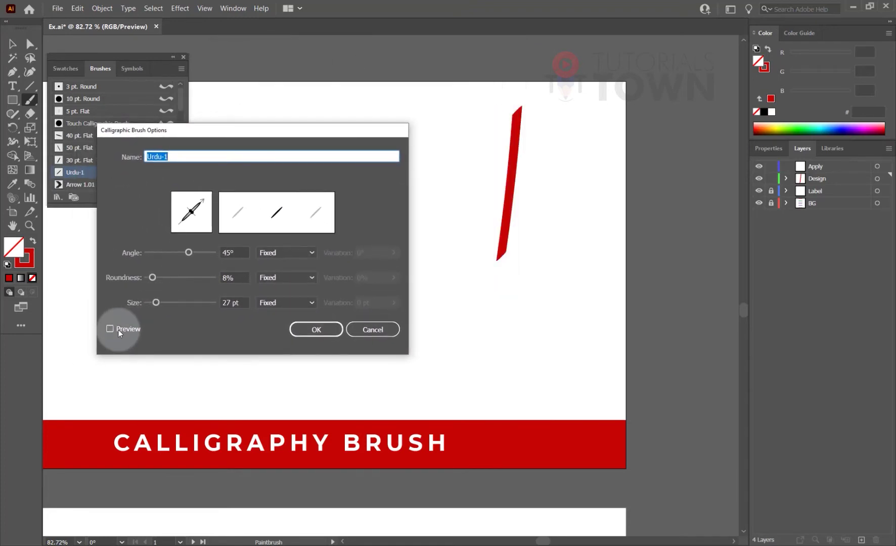
pyautogui.click(119, 330)
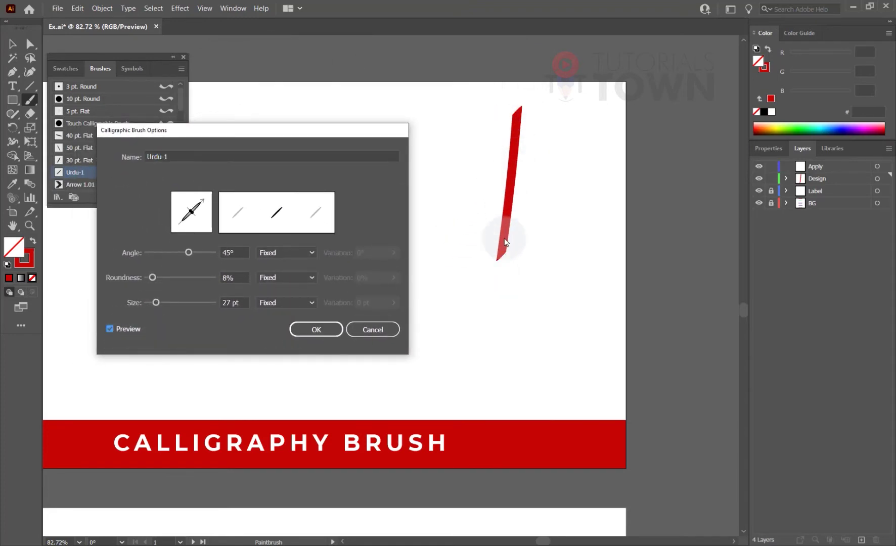
pyautogui.click(197, 307)
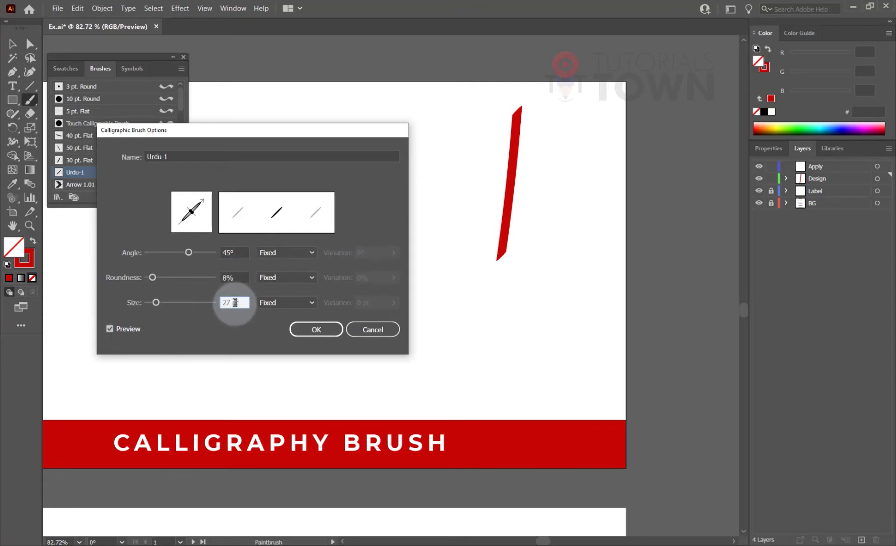
pyautogui.moveTo(157, 302); pyautogui.dragTo(168, 302)
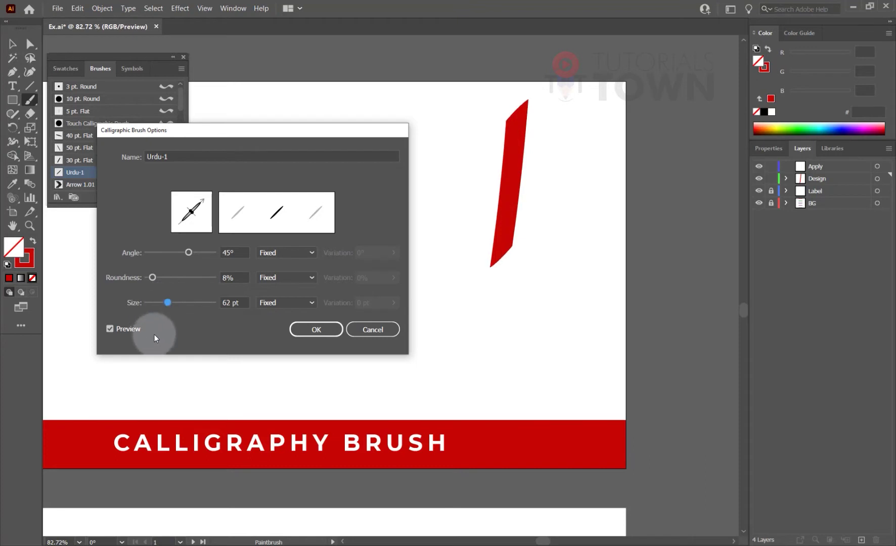
pyautogui.moveTo(167, 302); pyautogui.dragTo(159, 303)
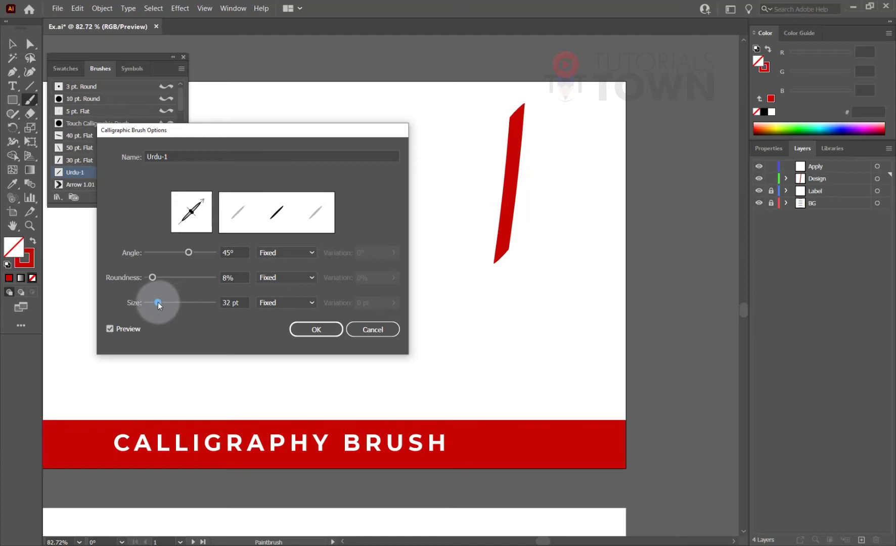
pyautogui.click(302, 330)
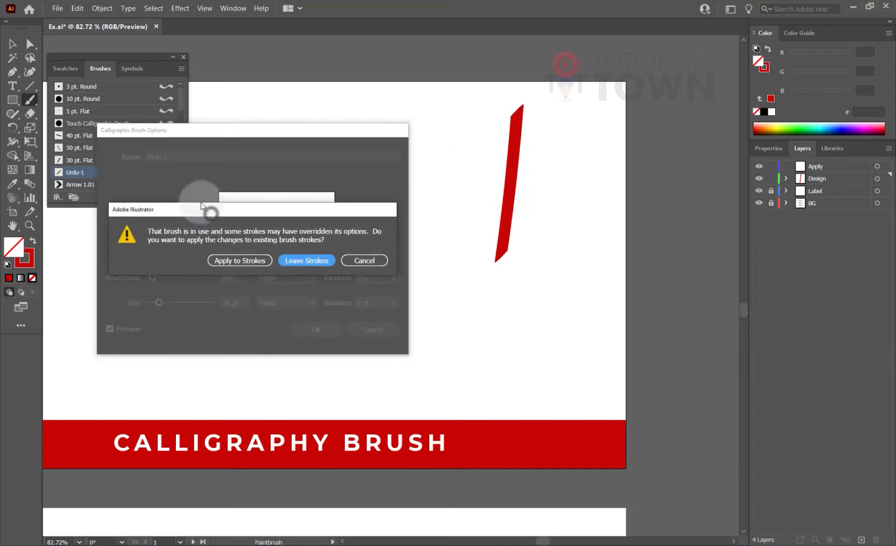
pyautogui.moveTo(207, 212); pyautogui.dragTo(199, 161)
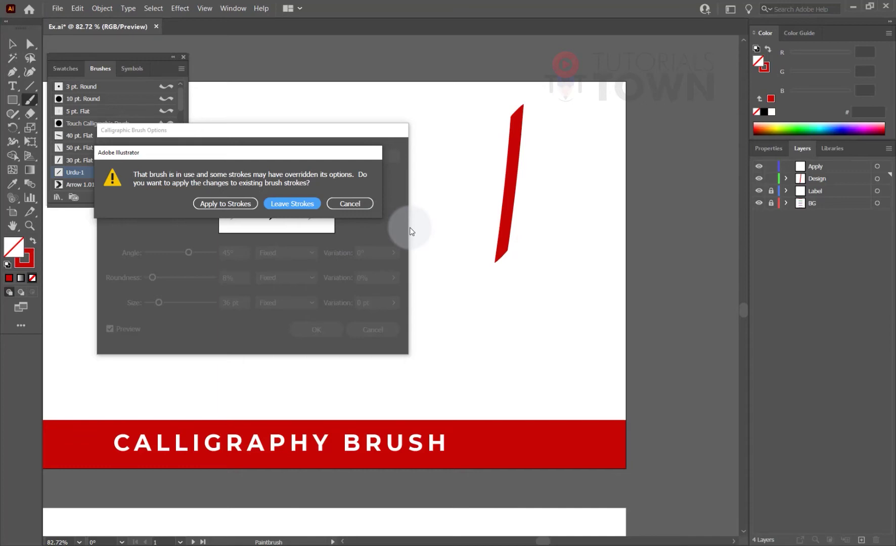
pyautogui.click(223, 204)
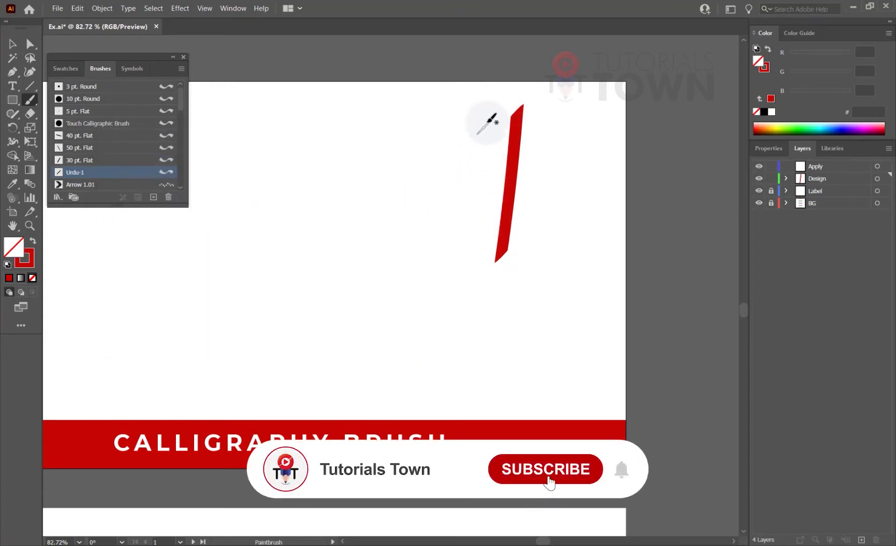
# - Paint a long connected Urdu letter stroke beside the slanted vertical one and a separate looped letter stroke further left with the Urdu-1 brush
pyautogui.moveTo(486, 113)
pyautogui.mouseDown()
pyautogui.moveTo(489, 173)
pyautogui.moveTo(452, 255)
pyautogui.moveTo(400, 219)
pyautogui.moveTo(379, 237)
pyautogui.moveTo(384, 269)
pyautogui.moveTo(408, 278)
pyautogui.moveTo(428, 263)
pyautogui.moveTo(356, 300)
pyautogui.moveTo(376, 392)
pyautogui.mouseUp()
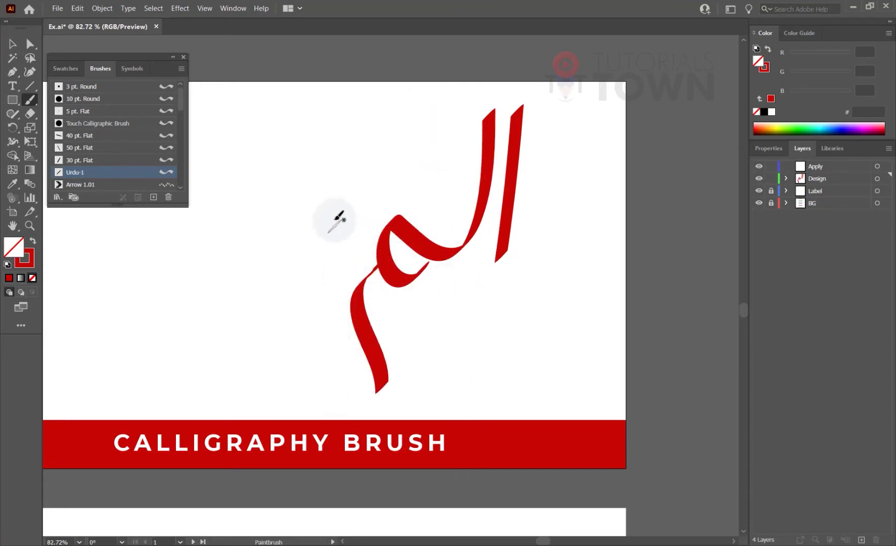
pyautogui.moveTo(325, 207)
pyautogui.mouseDown()
pyautogui.moveTo(407, 228)
pyautogui.moveTo(414, 244)
pyautogui.mouseUp()
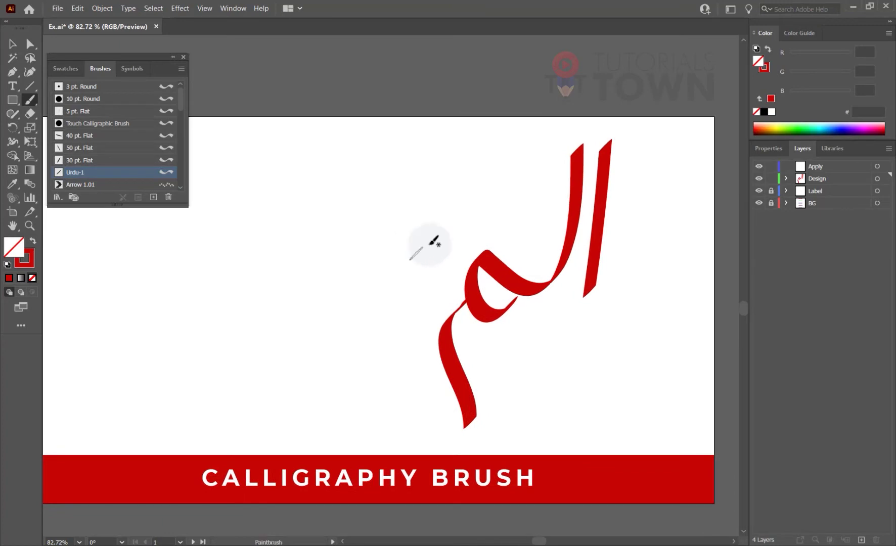
pyautogui.moveTo(336, 264); pyautogui.dragTo(367, 254)
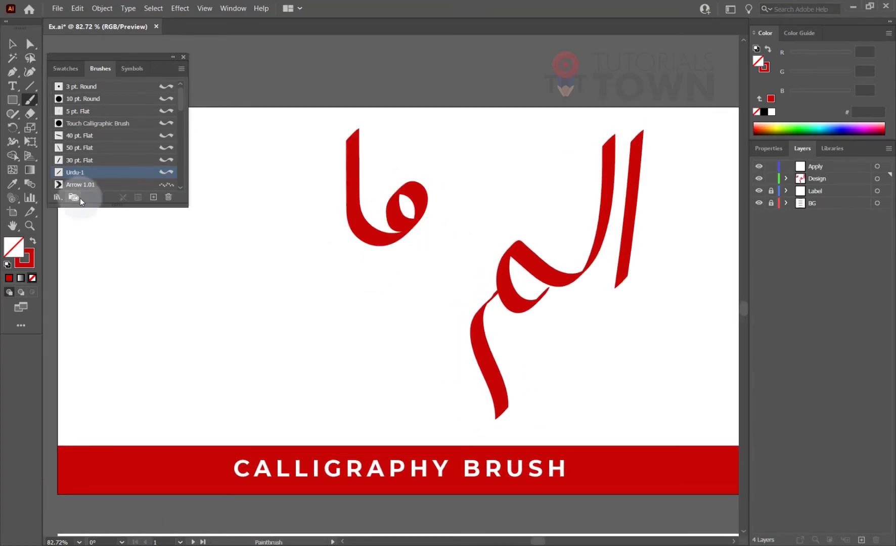
# - Start a new calligraphic brush and name it Eng-1
pyautogui.moveTo(210, 262); pyautogui.dragTo(269, 281)
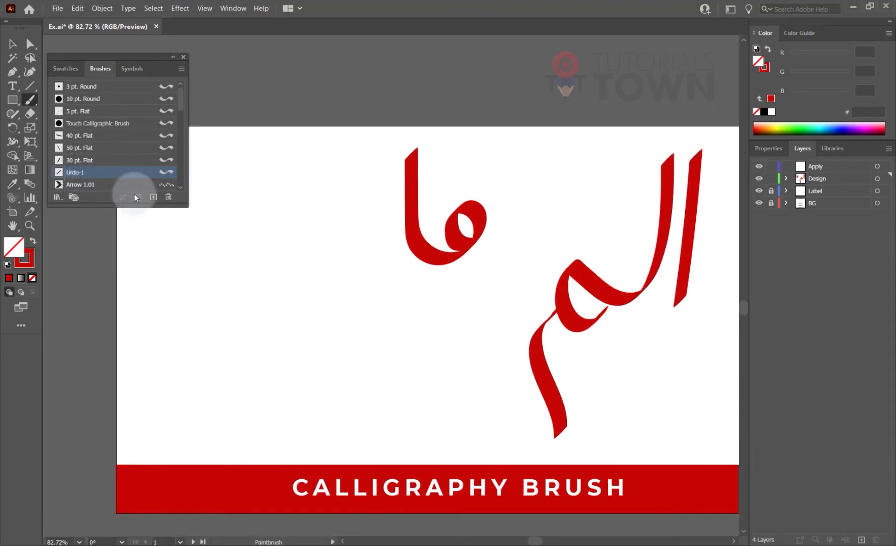
pyautogui.click(153, 197)
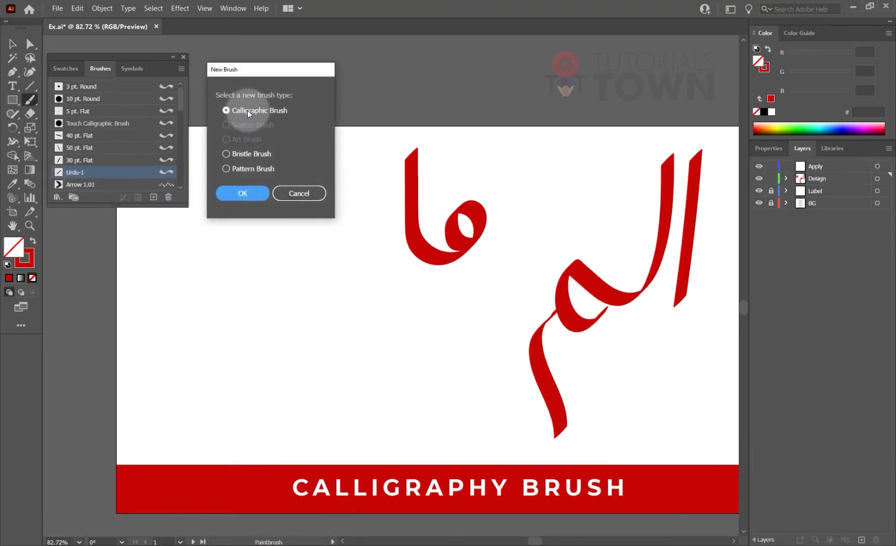
pyautogui.click(243, 193)
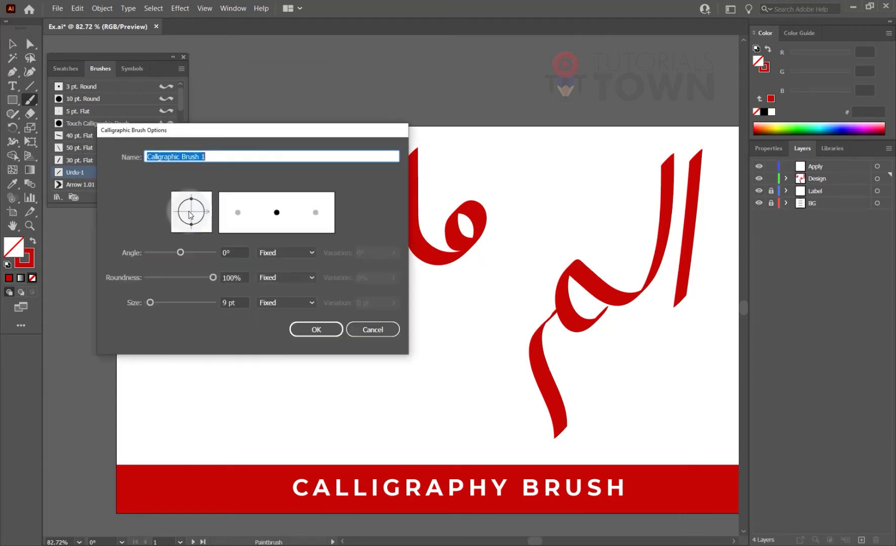
pyautogui.write('Eng-1')
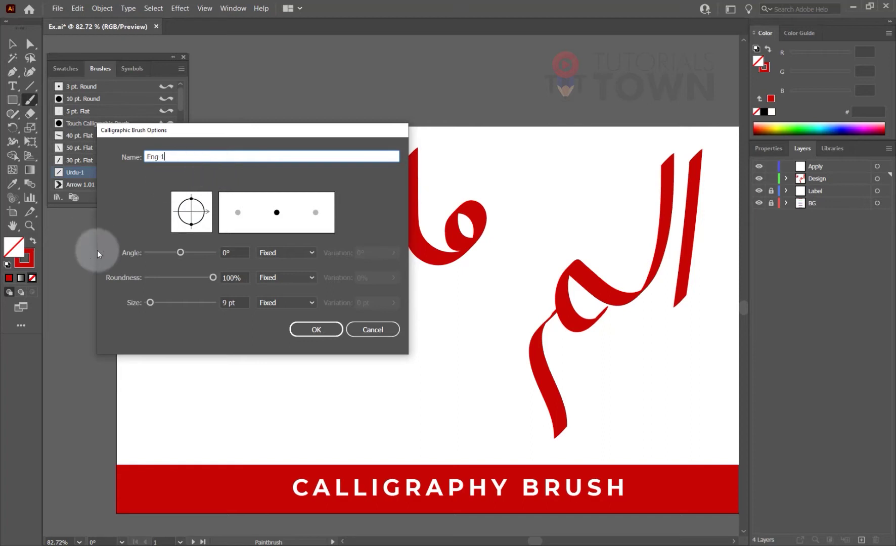
# - Give the Eng-1 brush 12% roundness and a fixed -45° angle, and create it
pyautogui.moveTo(191, 198); pyautogui.dragTo(191, 211)
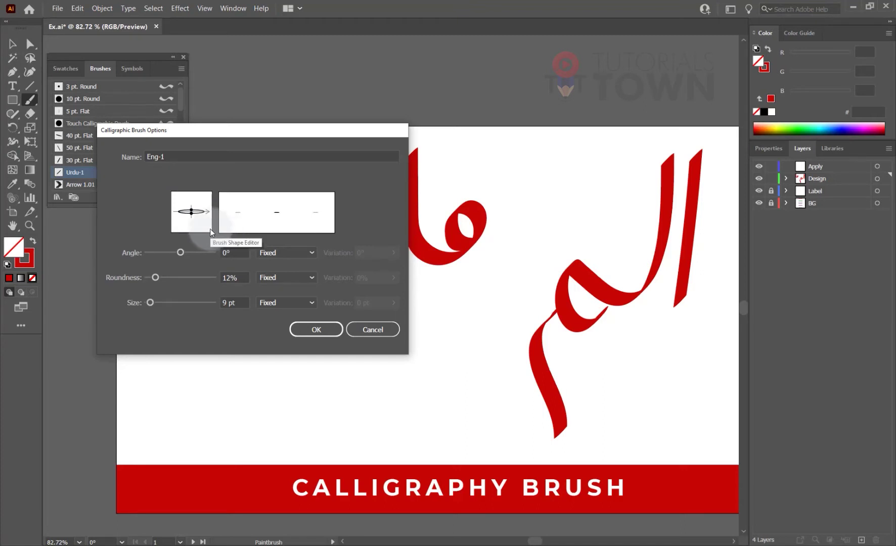
pyautogui.moveTo(209, 214)
pyautogui.mouseDown()
pyautogui.moveTo(191, 194)
pyautogui.moveTo(180, 205)
pyautogui.mouseUp()
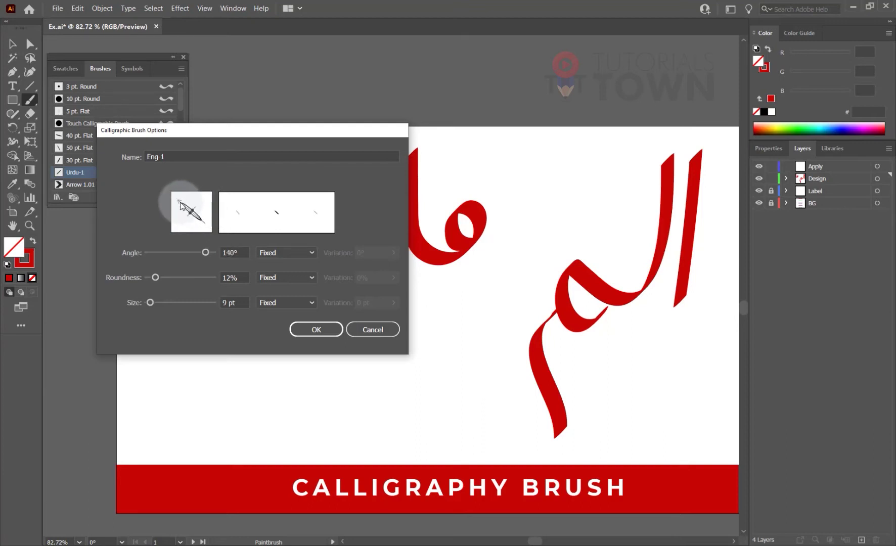
pyautogui.click(206, 253)
pyautogui.write('-45')
pyautogui.press('Tab')
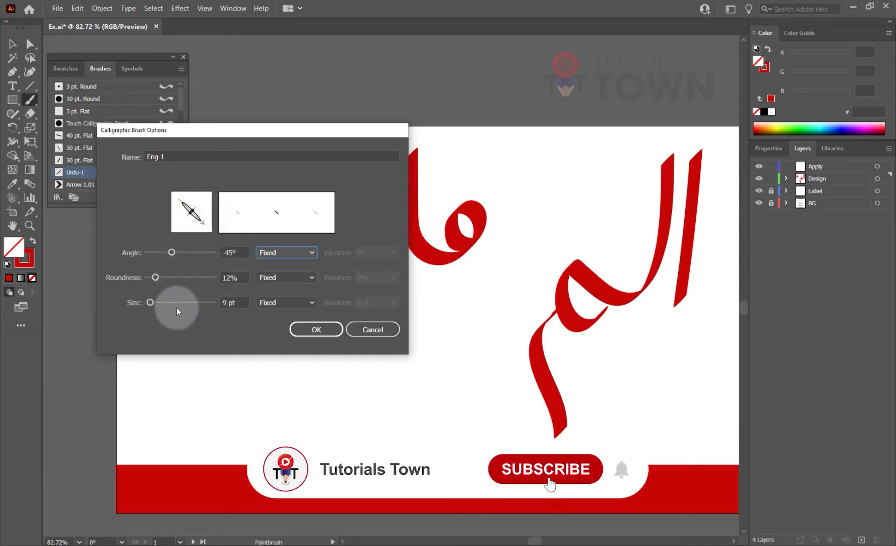
pyautogui.click(236, 302)
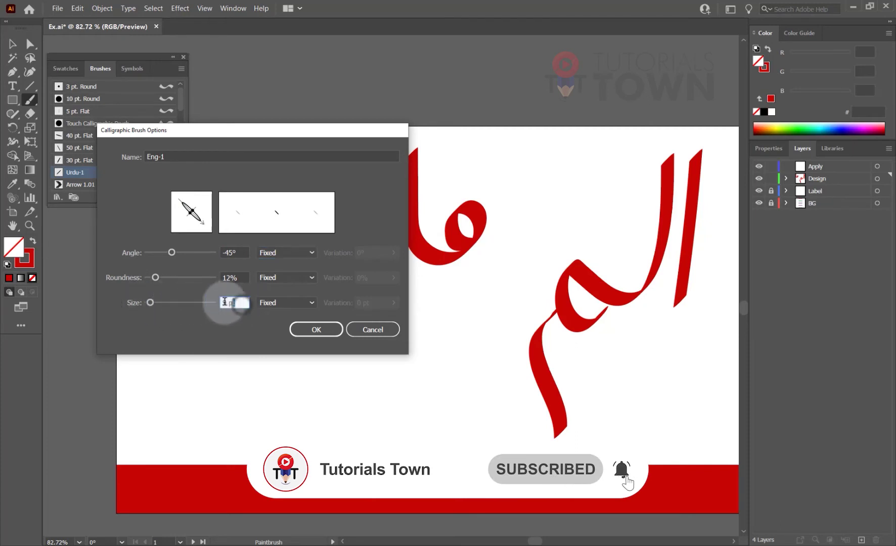
pyautogui.click(319, 330)
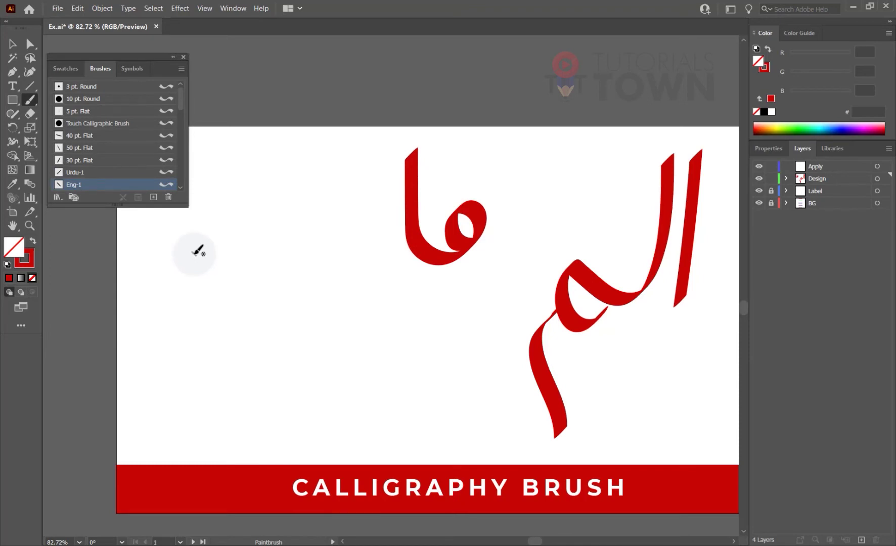
# - With the enlarged Eng-1 brush, paint a red q-shaped letter at the artboard's left and a dark red (820C0C) u-shaped letter beside it
pyautogui.press(']')
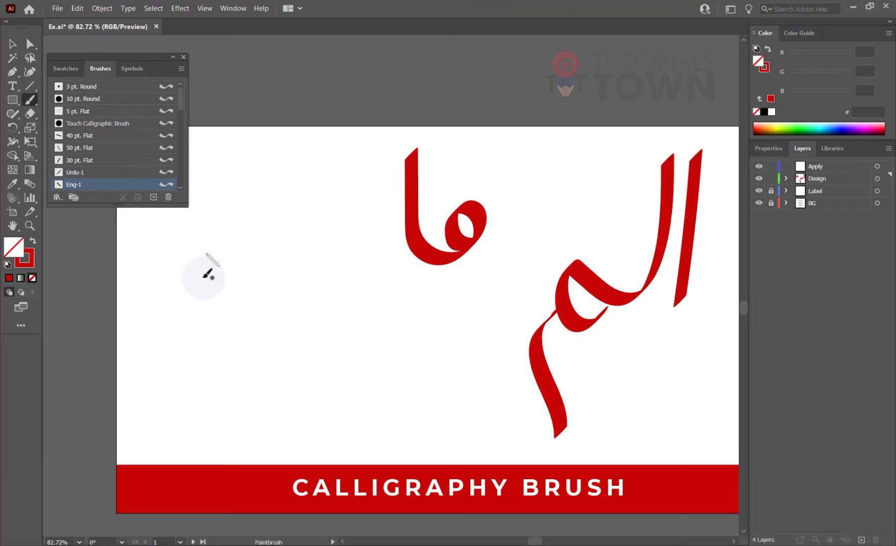
pyautogui.moveTo(189, 276)
pyautogui.mouseDown()
pyautogui.moveTo(161, 302)
pyautogui.moveTo(202, 366)
pyautogui.moveTo(239, 267)
pyautogui.mouseUp()
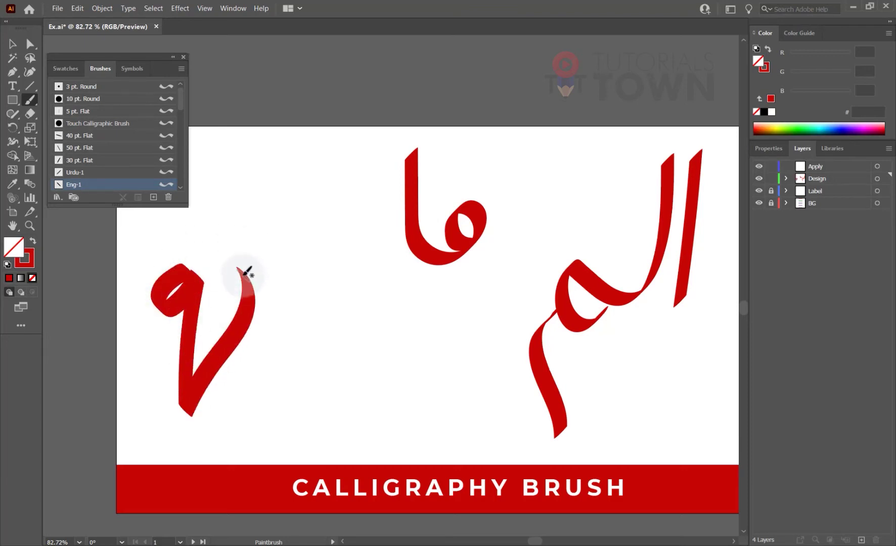
pyautogui.doubleClick(23, 264)
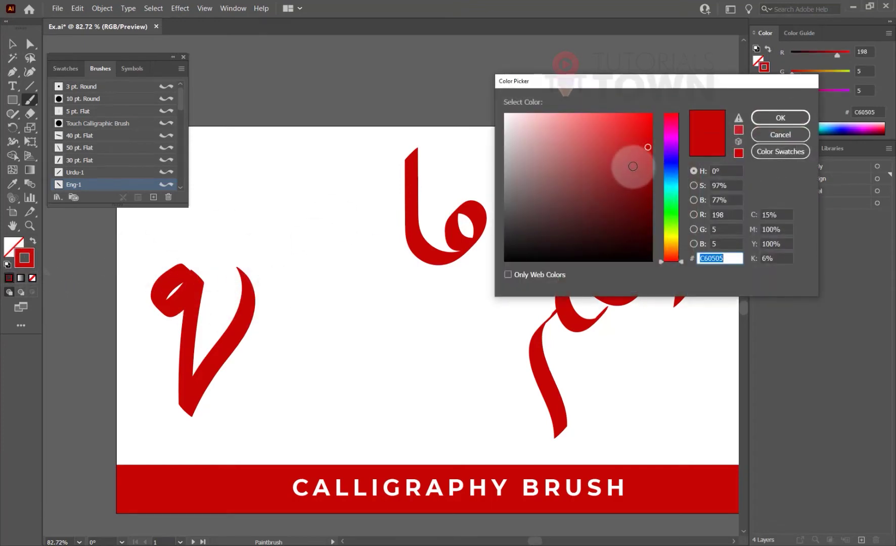
pyautogui.moveTo(632, 167); pyautogui.dragTo(640, 185)
pyautogui.click(781, 118)
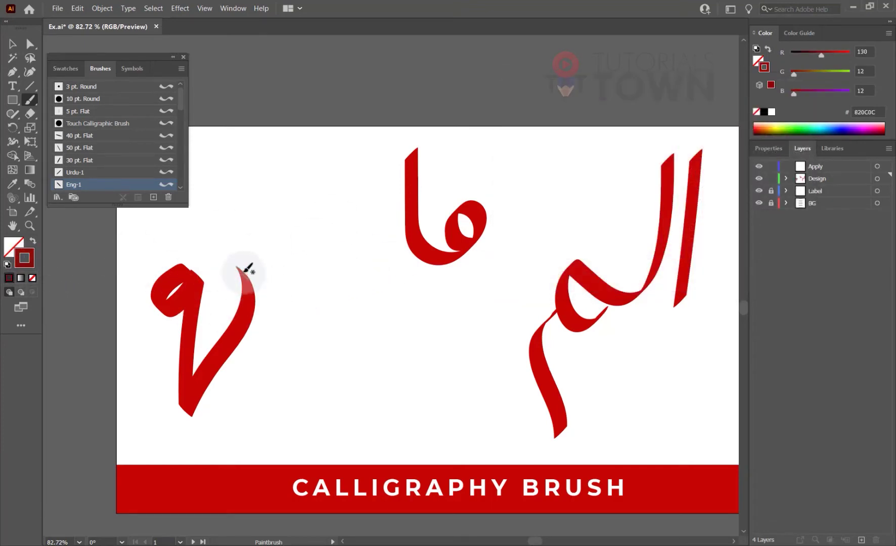
pyautogui.moveTo(245, 275)
pyautogui.mouseDown()
pyautogui.moveTo(248, 361)
pyautogui.moveTo(301, 268)
pyautogui.moveTo(317, 360)
pyautogui.mouseUp()
# - Change the stroke colour to green (297F0D) and paint further lettering to the right of the dark red letter
pyautogui.doubleClick(24, 258)
pyautogui.click(672, 219)
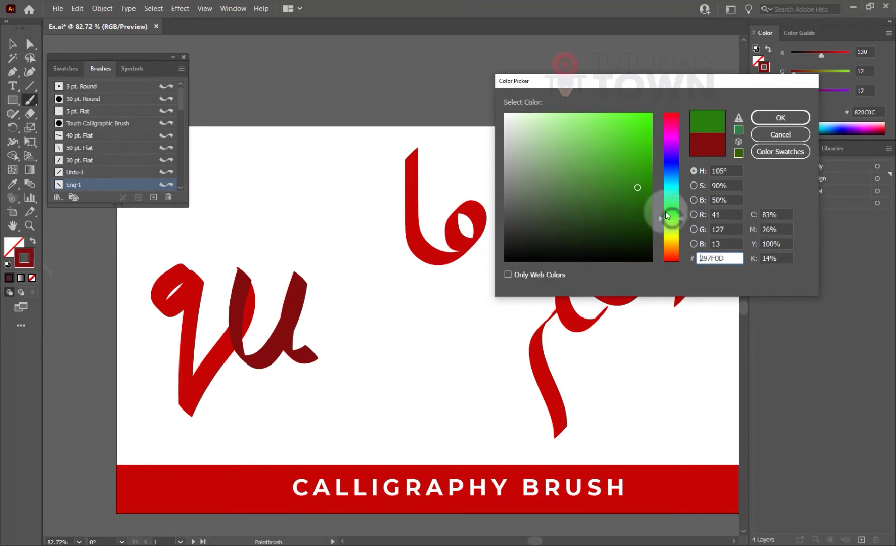
pyautogui.click(780, 117)
pyautogui.moveTo(356, 286)
pyautogui.mouseDown()
pyautogui.moveTo(325, 304)
pyautogui.moveTo(315, 358)
pyautogui.mouseUp()
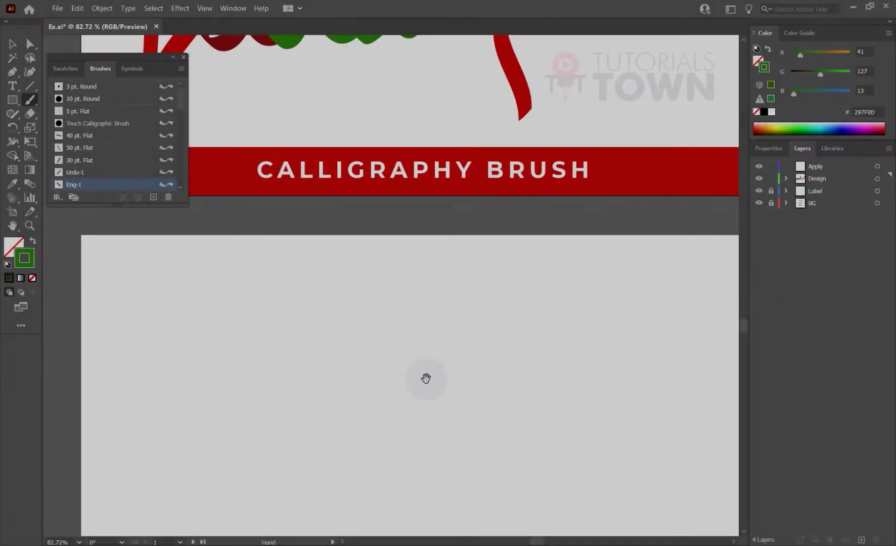
# - On the Scatter Brush artboard, open the Decorative_Scatter brush library, enlarge it, and browse on to the Image Brush Library
pyautogui.moveTo(426, 375)
pyautogui.mouseDown()
pyautogui.moveTo(336, 212)
pyautogui.moveTo(340, 235)
pyautogui.moveTo(365, 246)
pyautogui.moveTo(353, 242)
pyautogui.mouseUp()
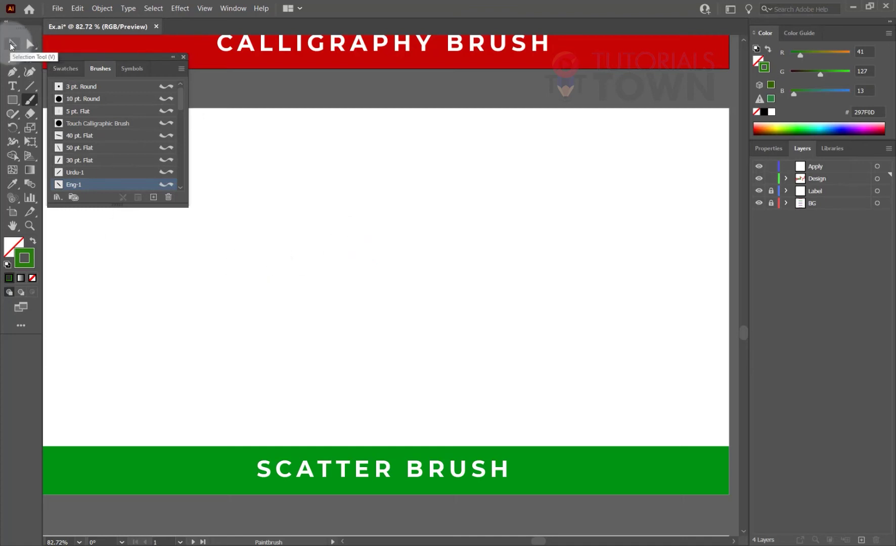
pyautogui.click(218, 274)
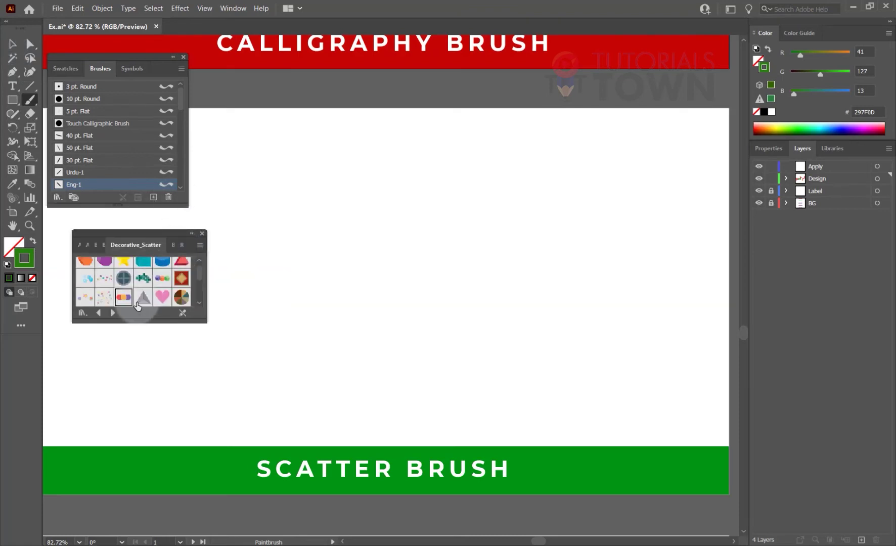
pyautogui.moveTo(138, 322); pyautogui.dragTo(137, 420)
pyautogui.click(108, 413)
pyautogui.click(107, 412)
pyautogui.click(108, 413)
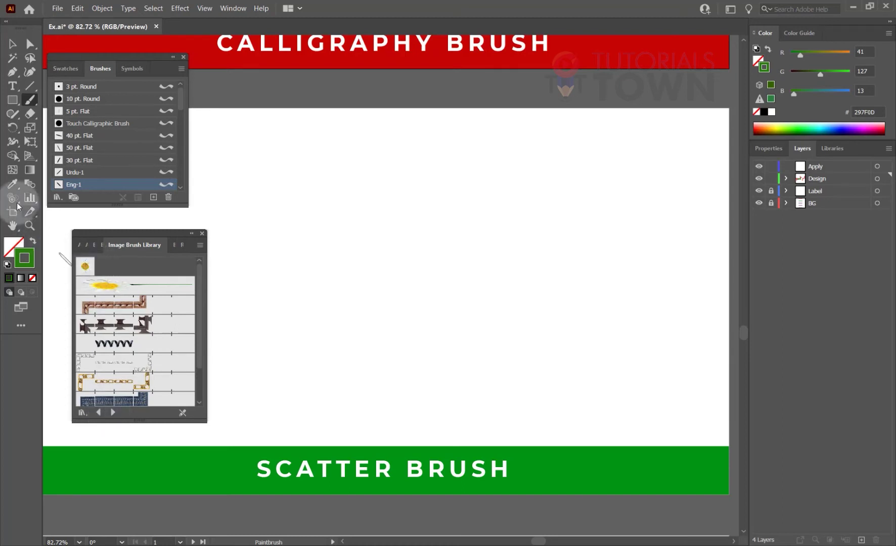
# - Try the Daisy_Scatter brush on a straight horizontal line across the Scatter Brush artboard, and delete the line
pyautogui.click(30, 86)
pyautogui.moveTo(233, 269); pyautogui.dragTo(455, 269)
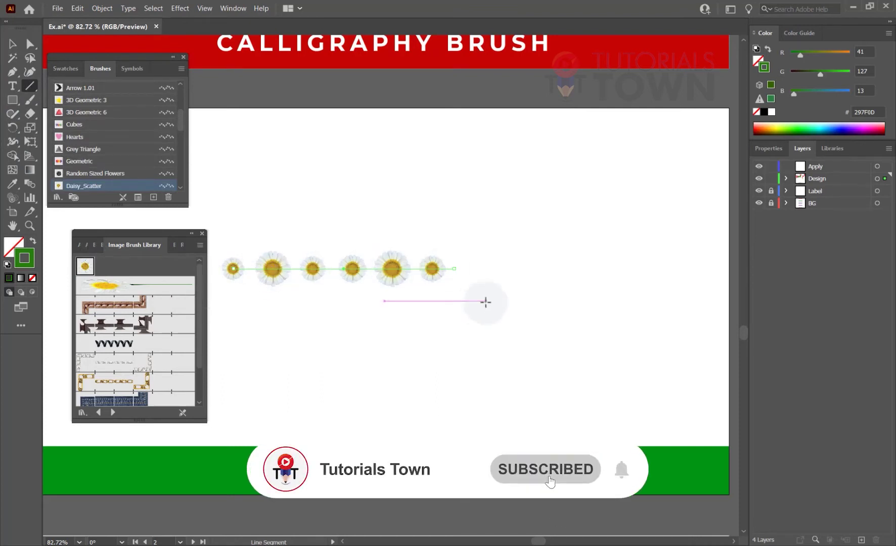
pyautogui.press('v')
pyautogui.press('Delete')
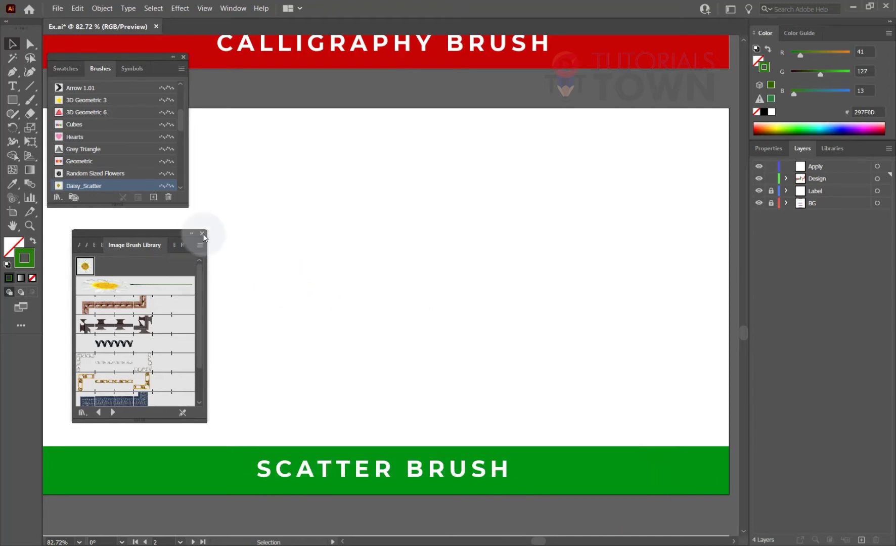
# - Show the document's symbols, open the Nature symbol library beside them, and enlarge it to show all its symbols
pyautogui.click(239, 9)
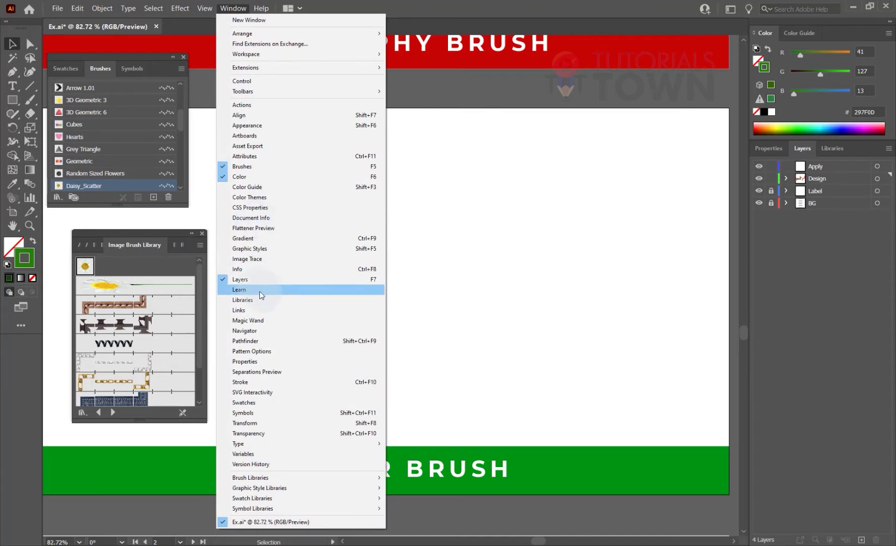
pyautogui.click(250, 413)
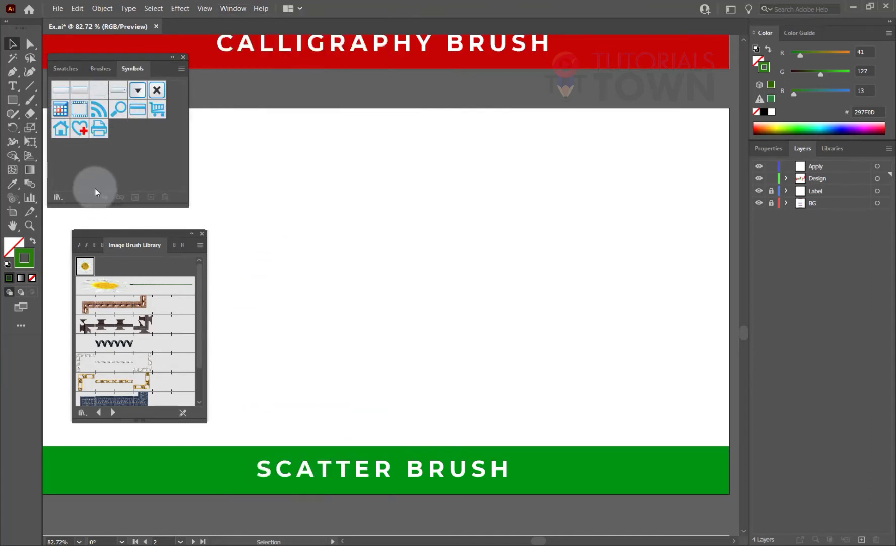
pyautogui.click(58, 197)
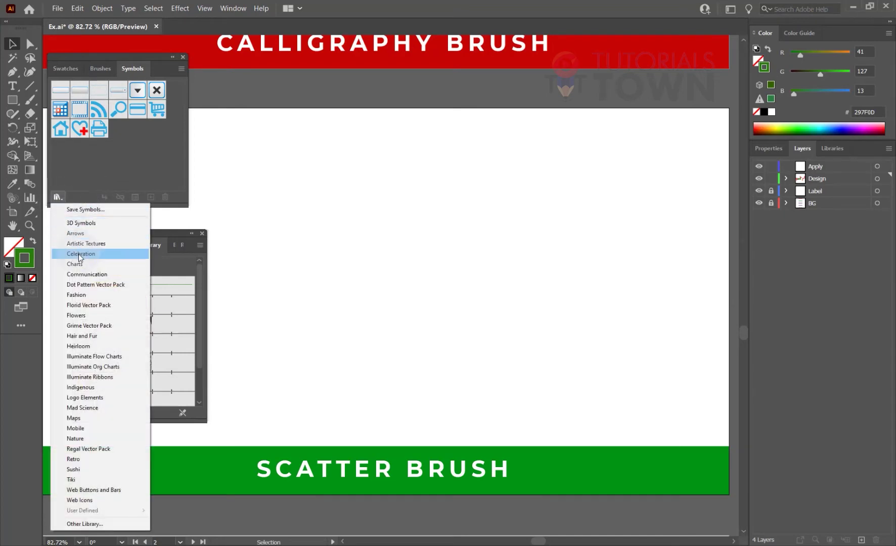
pyautogui.click(76, 439)
pyautogui.moveTo(464, 256); pyautogui.dragTo(289, 115)
pyautogui.moveTo(296, 202); pyautogui.dragTo(296, 325)
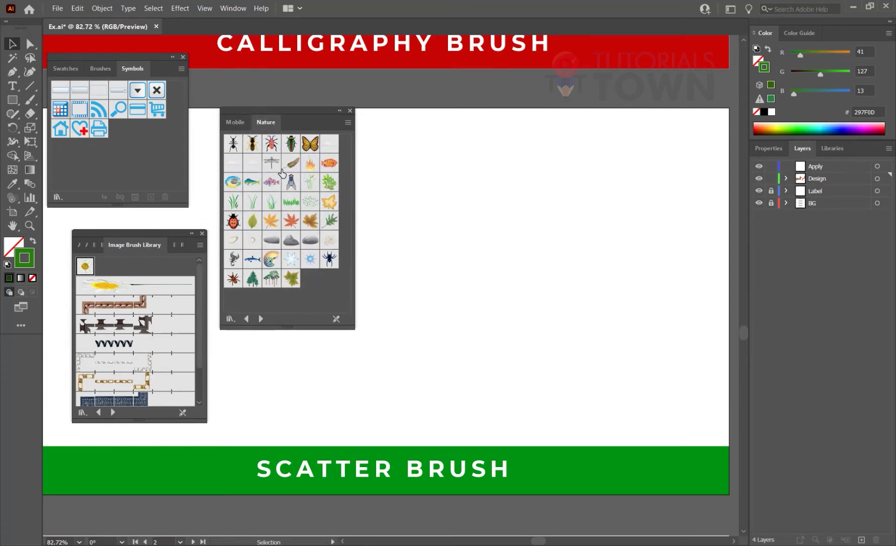
# - Place the Dragonfly symbol on the Scatter Brush artboard, close the Nature library, and scale the dragonfly down to about half its size
pyautogui.moveTo(271, 166); pyautogui.dragTo(333, 237)
pyautogui.click(350, 111)
pyautogui.click(410, 258)
pyautogui.click(333, 239)
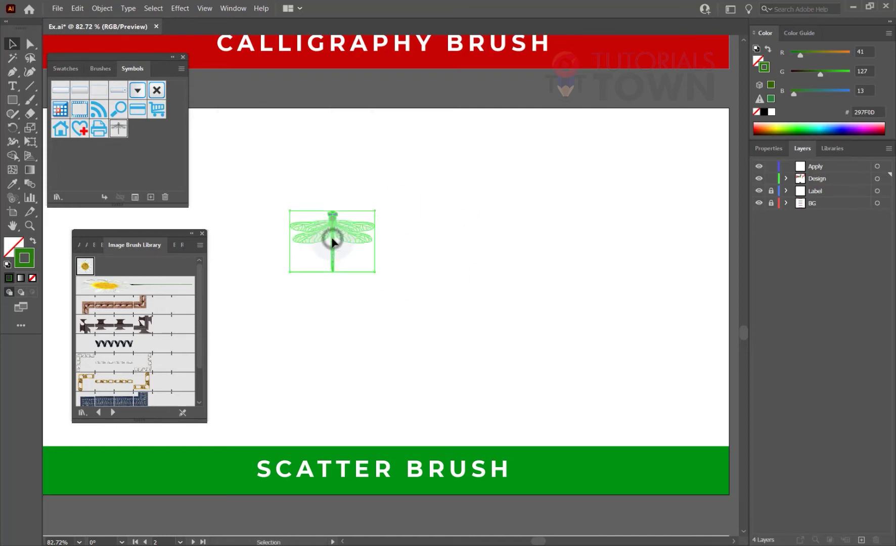
pyautogui.moveTo(375, 211); pyautogui.dragTo(316, 242)
# - Break the dragonfly's link to its symbol
pyautogui.rightClick(316, 248)
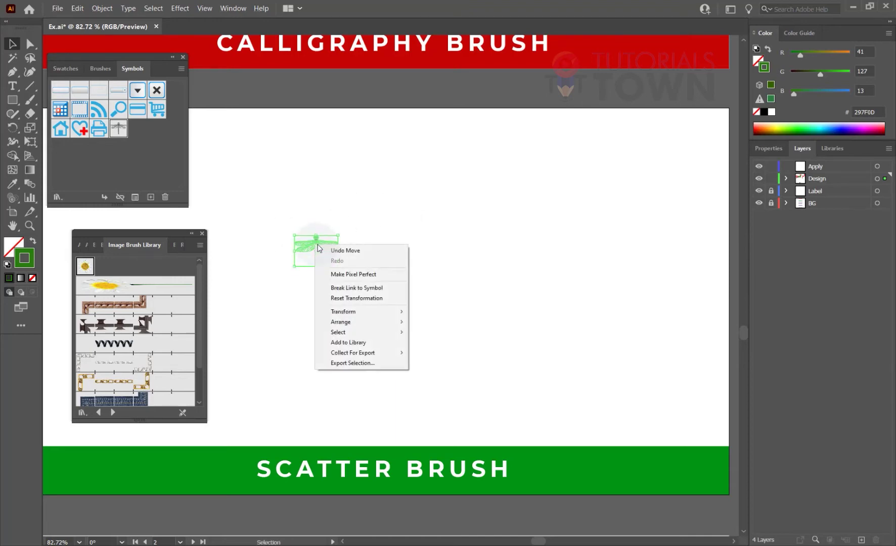
pyautogui.click(373, 292)
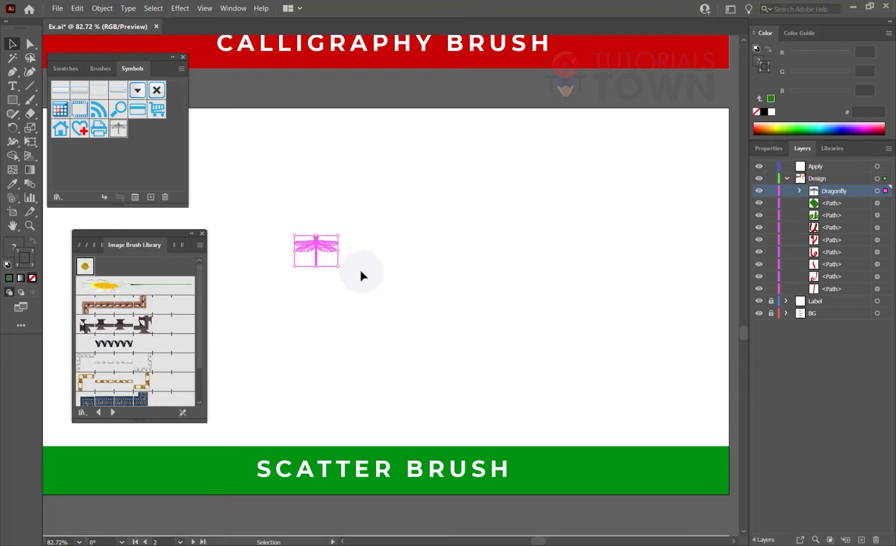
pyautogui.click(361, 271)
# - Move the dragonfly artwork slightly up and to the left, and scale it down to a tiny size
pyautogui.click(317, 247)
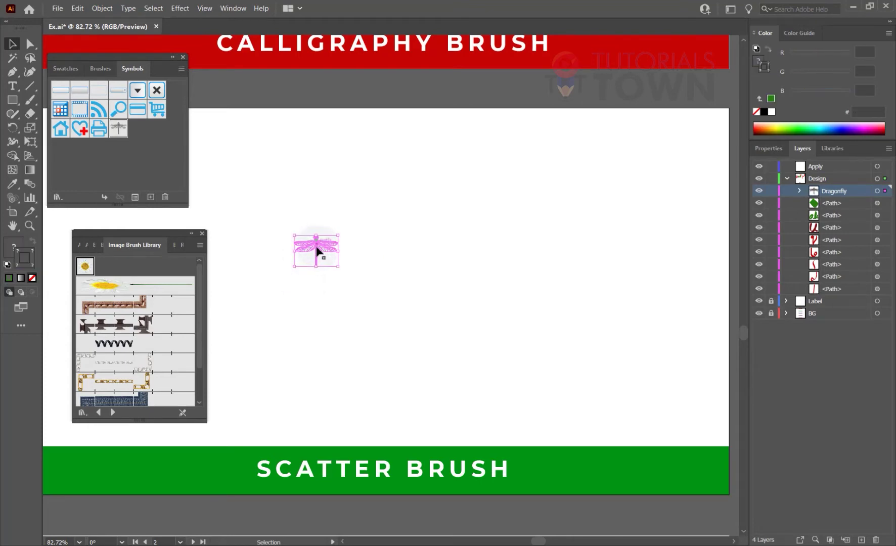
pyautogui.moveTo(320, 247); pyautogui.dragTo(309, 226)
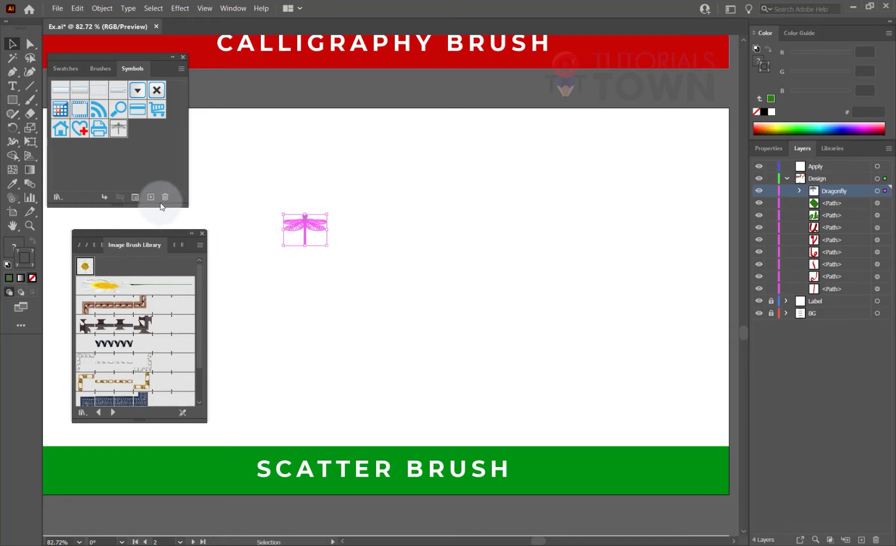
pyautogui.moveTo(327, 214); pyautogui.dragTo(285, 245)
# - Close the symbols and the Image Brush Library, and show the document's brushes again
pyautogui.click(183, 57)
pyautogui.moveTo(125, 239); pyautogui.dragTo(111, 116)
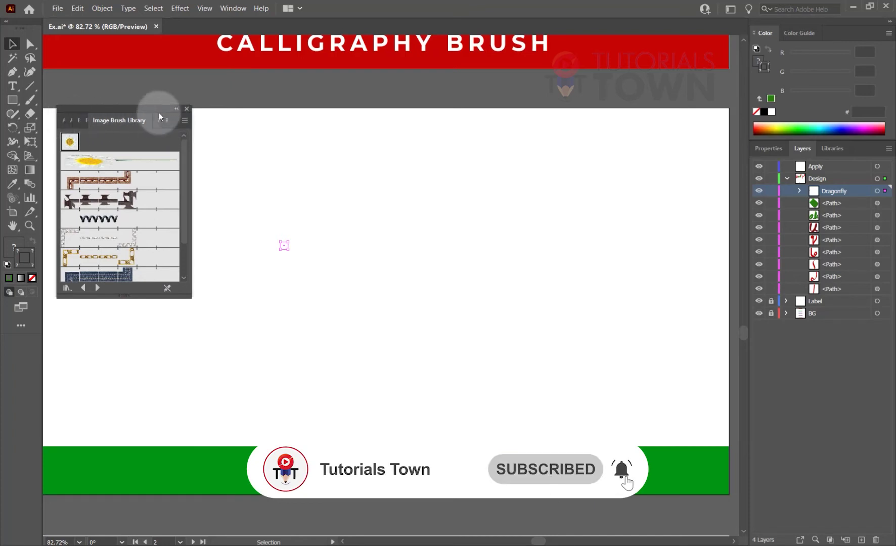
pyautogui.click(187, 108)
pyautogui.click(241, 6)
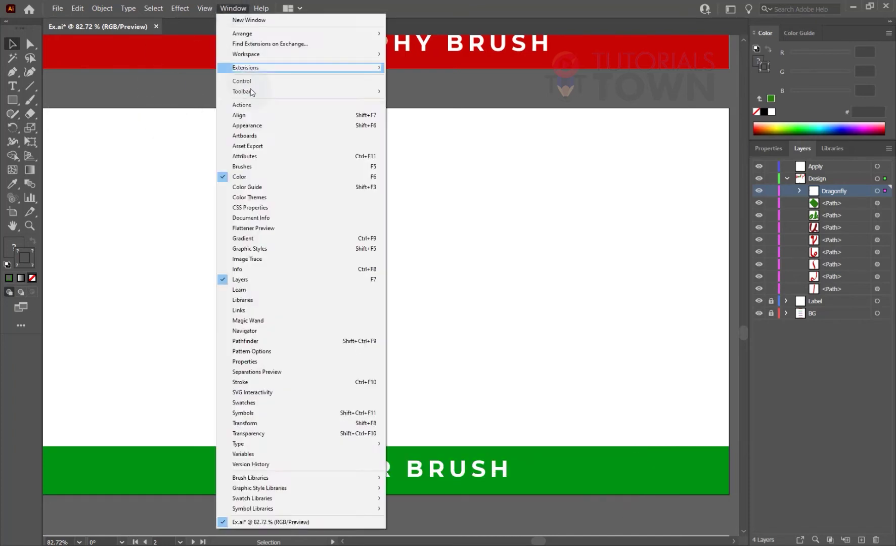
pyautogui.click(242, 167)
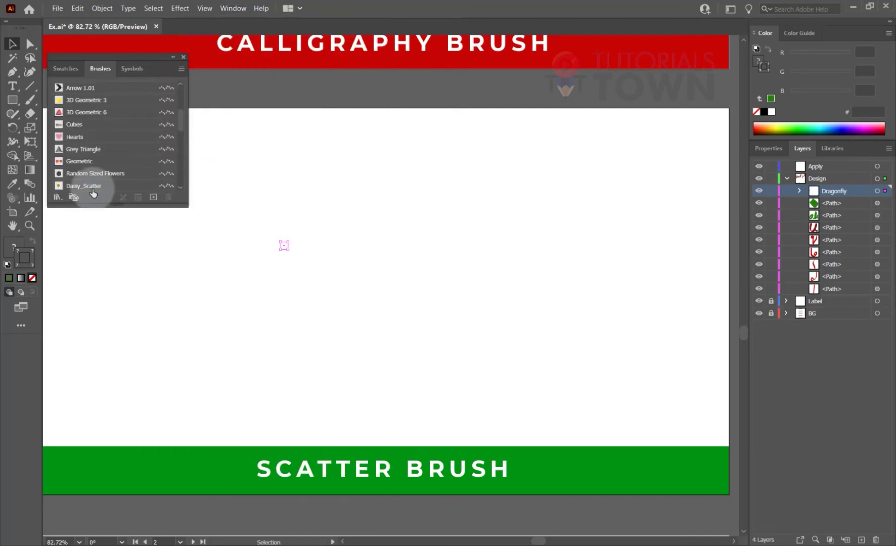
# - Enlarge the list of brushes and undo the last scaling of the dragonfly
pyautogui.moveTo(95, 205); pyautogui.dragTo(108, 233)
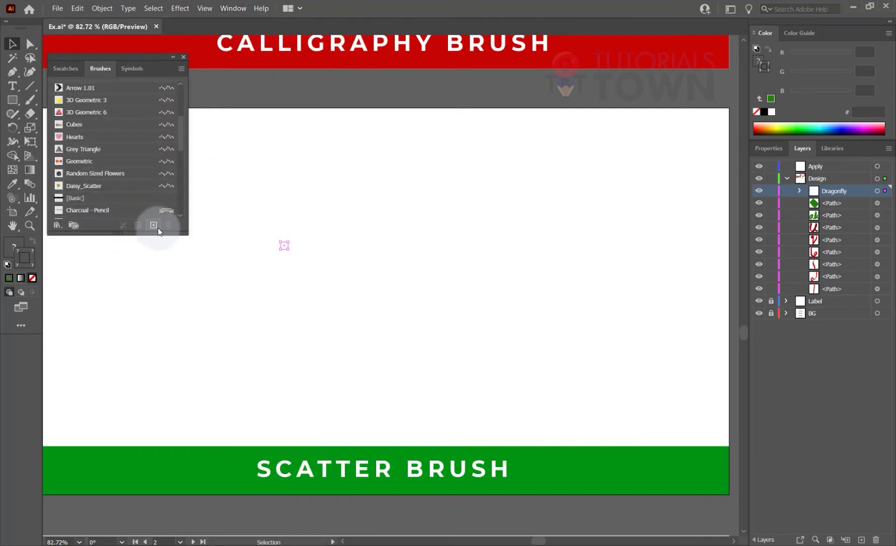
pyautogui.hotkey('ctrl', 'z')
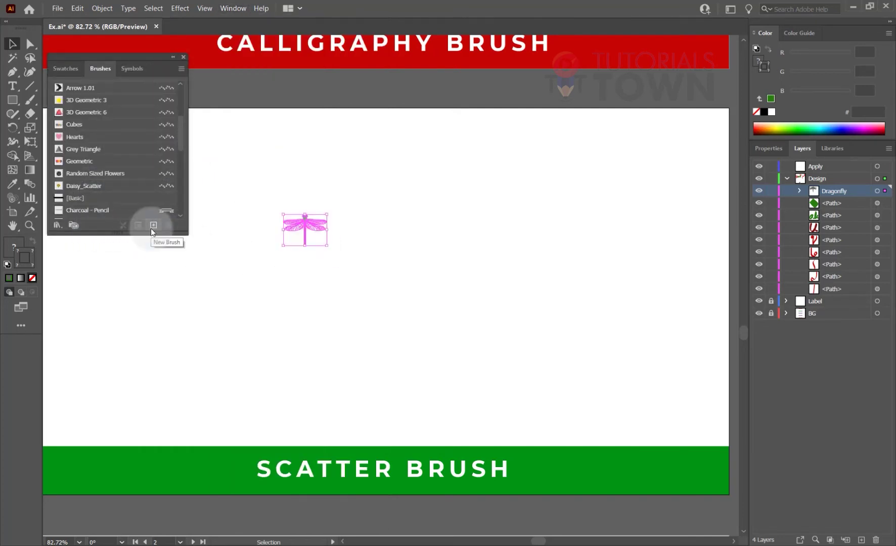
# - Create a scatter brush named Insect-1 from the dragonfly artwork, keeping the default options
pyautogui.click(153, 225)
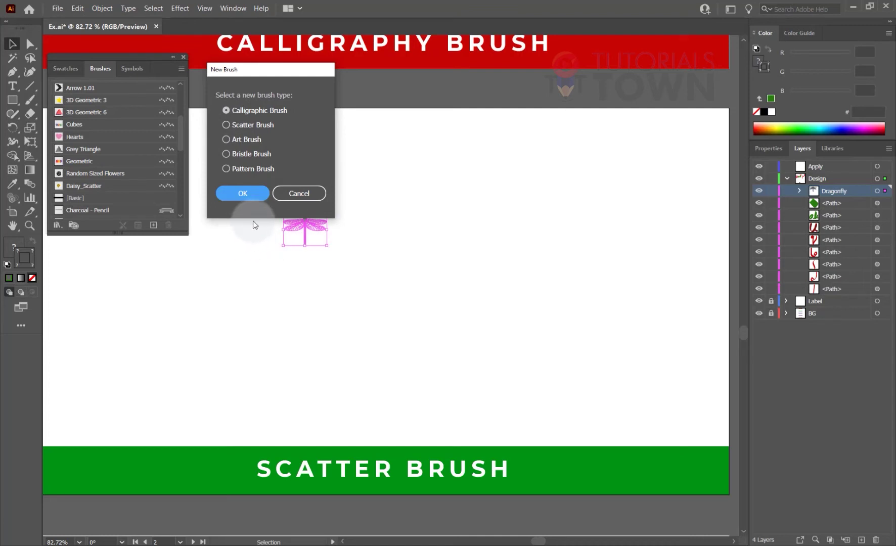
pyautogui.click(226, 126)
pyautogui.moveTo(264, 69); pyautogui.dragTo(466, 92)
pyautogui.click(434, 216)
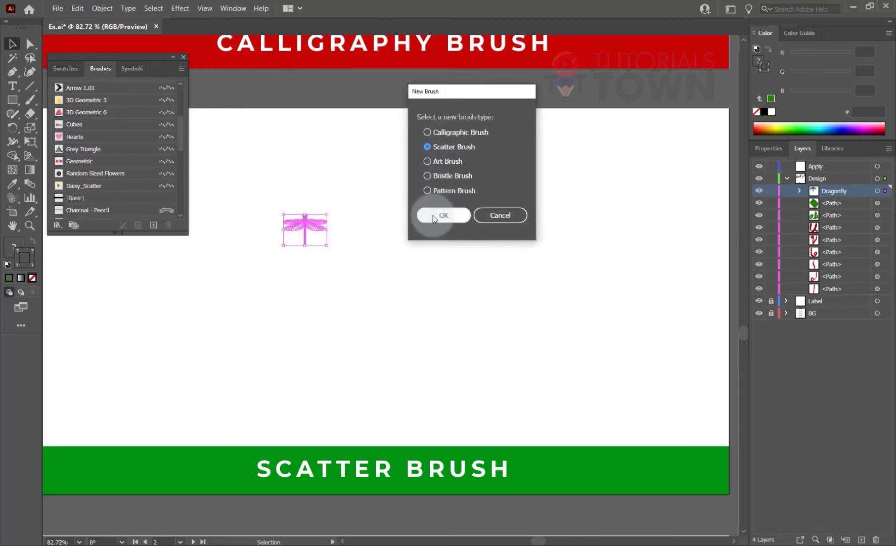
pyautogui.moveTo(488, 71)
pyautogui.mouseDown()
pyautogui.moveTo(290, 72)
pyautogui.moveTo(414, 90)
pyautogui.mouseUp()
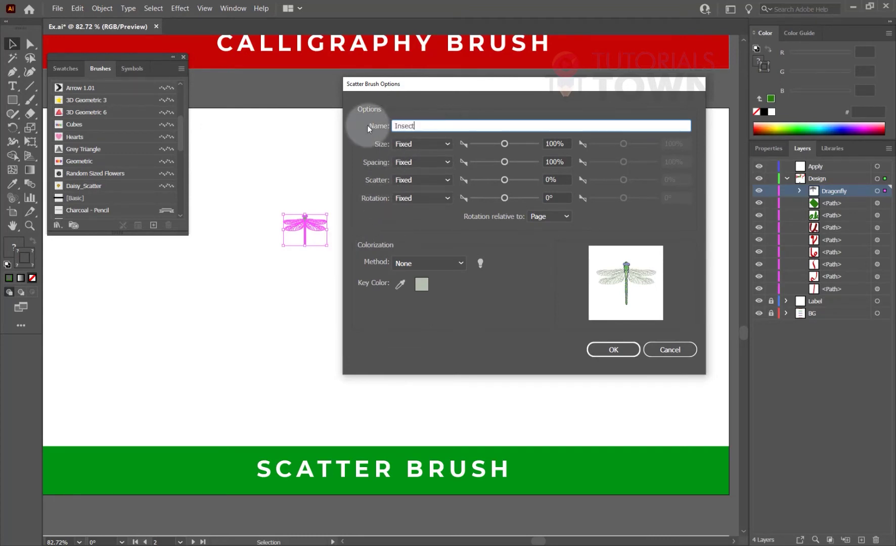
pyautogui.write('1')
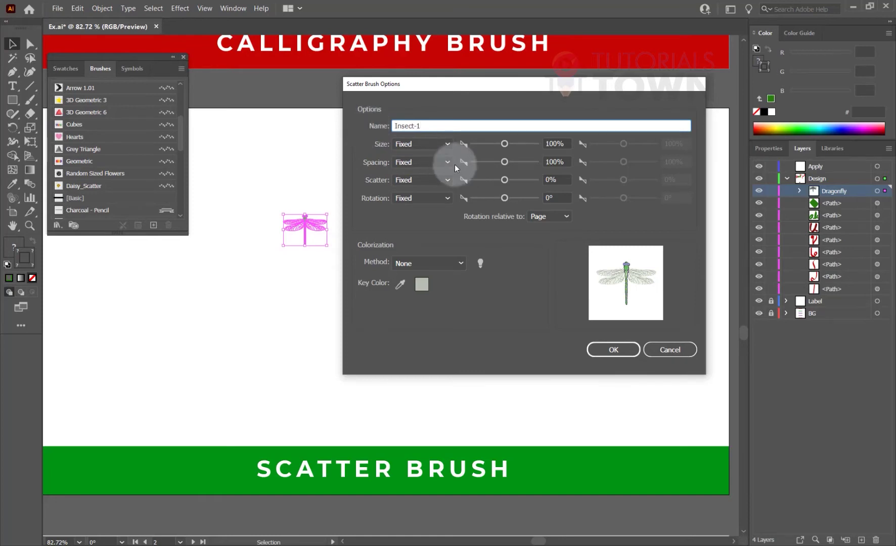
pyautogui.click(608, 354)
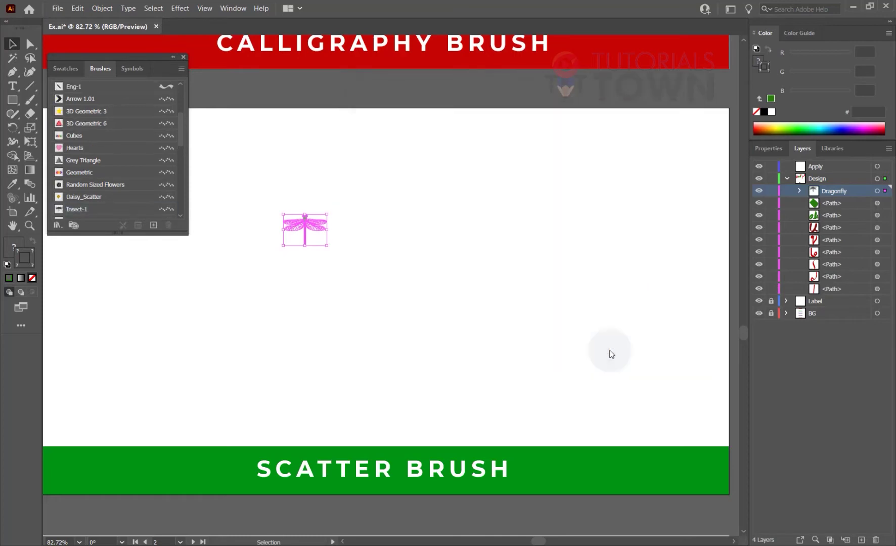
# - Draw a horizontal line below the dragonfly and apply the Insect-1 scatter brush to it
pyautogui.scroll(-2, 106, 167)
pyautogui.moveTo(71, 141)
pyautogui.mouseDown()
pyautogui.moveTo(156, 140)
pyautogui.moveTo(311, 227)
pyautogui.mouseUp()
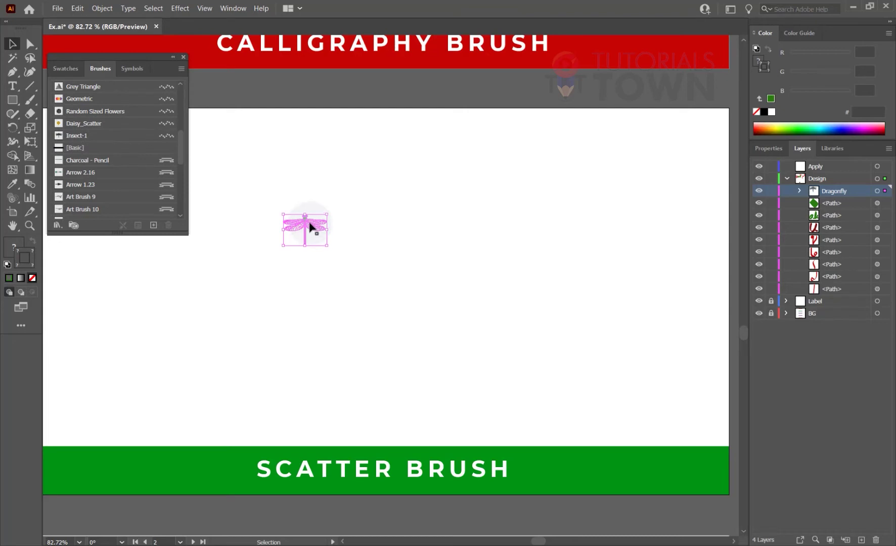
pyautogui.click(30, 86)
pyautogui.moveTo(213, 314); pyautogui.dragTo(553, 313)
pyautogui.click(76, 136)
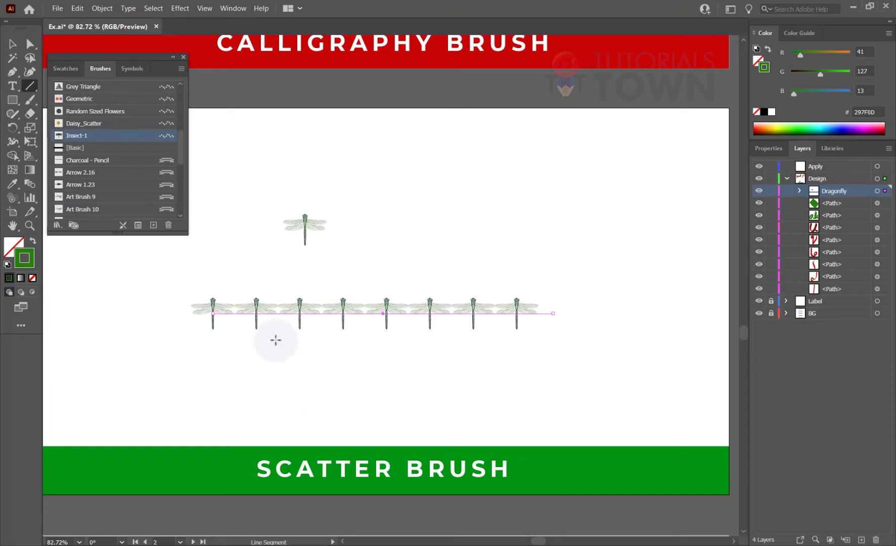
pyautogui.scroll(3, 213, 307)
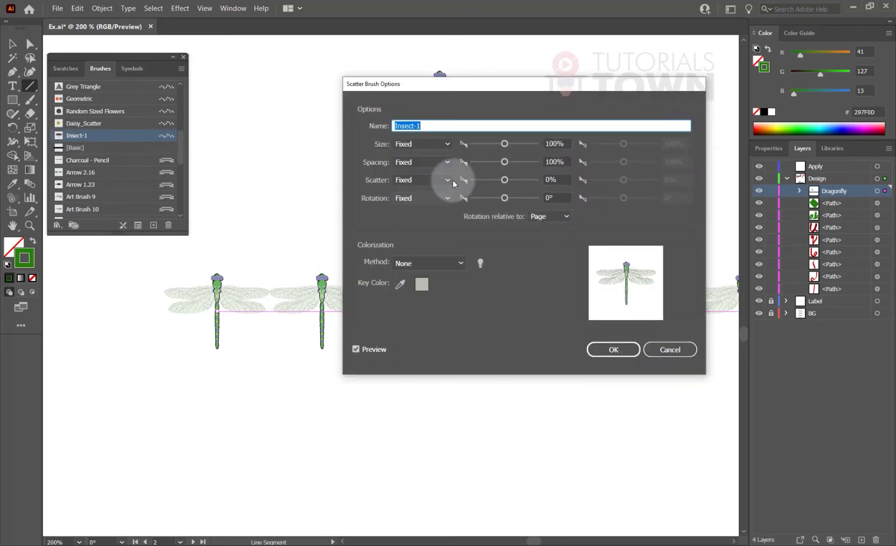
pyautogui.moveTo(476, 91)
pyautogui.mouseDown()
pyautogui.moveTo(433, 60)
pyautogui.moveTo(473, 4)
pyautogui.moveTo(400, 33)
pyautogui.moveTo(509, 74)
pyautogui.moveTo(321, 263)
pyautogui.moveTo(336, 76)
pyautogui.moveTo(248, 23)
pyautogui.moveTo(235, 37)
pyautogui.mouseUp()
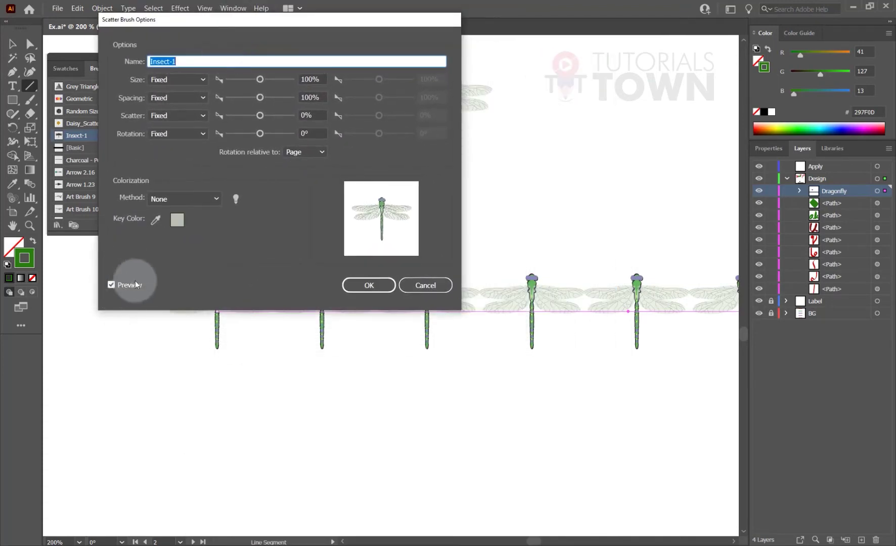
pyautogui.moveTo(310, 22)
pyautogui.mouseDown()
pyautogui.moveTo(172, 111)
pyautogui.moveTo(156, 103)
pyautogui.mouseUp()
pyautogui.click(271, 366)
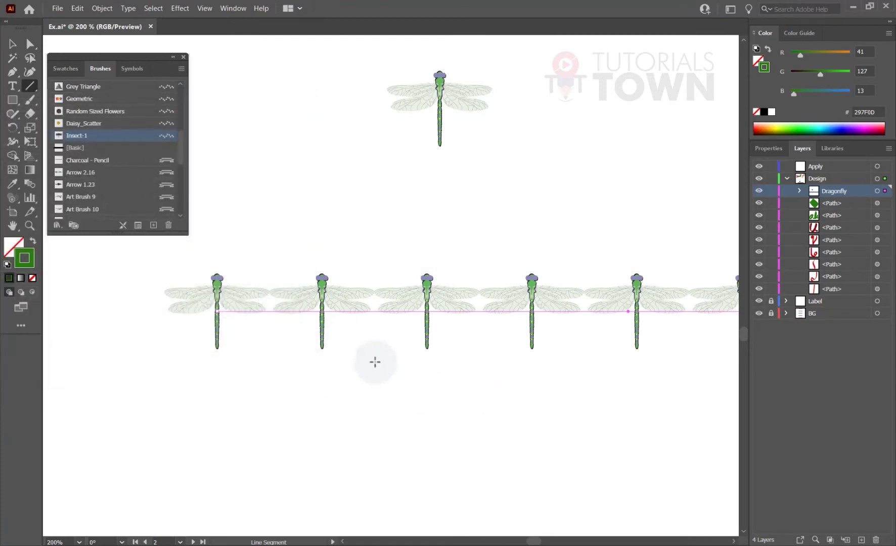
pyautogui.scroll(-1, 454, 369)
pyautogui.moveTo(513, 369); pyautogui.dragTo(506, 331)
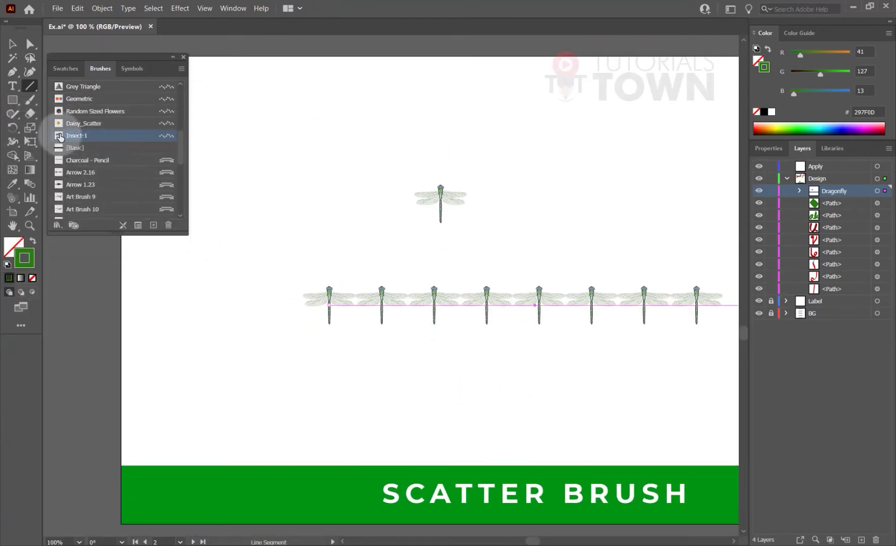
# - Open the Insect-1 brush options and try fixed sizes of 363% and 61%
pyautogui.doubleClick(60, 136)
pyautogui.moveTo(217, 111)
pyautogui.mouseDown()
pyautogui.moveTo(291, 68)
pyautogui.moveTo(279, 48)
pyautogui.moveTo(283, 69)
pyautogui.mouseUp()
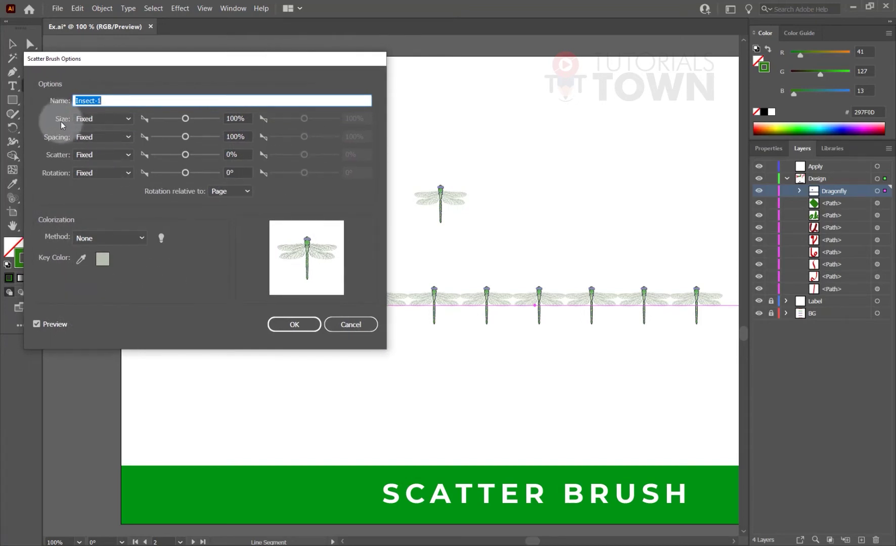
pyautogui.moveTo(178, 125); pyautogui.dragTo(169, 126)
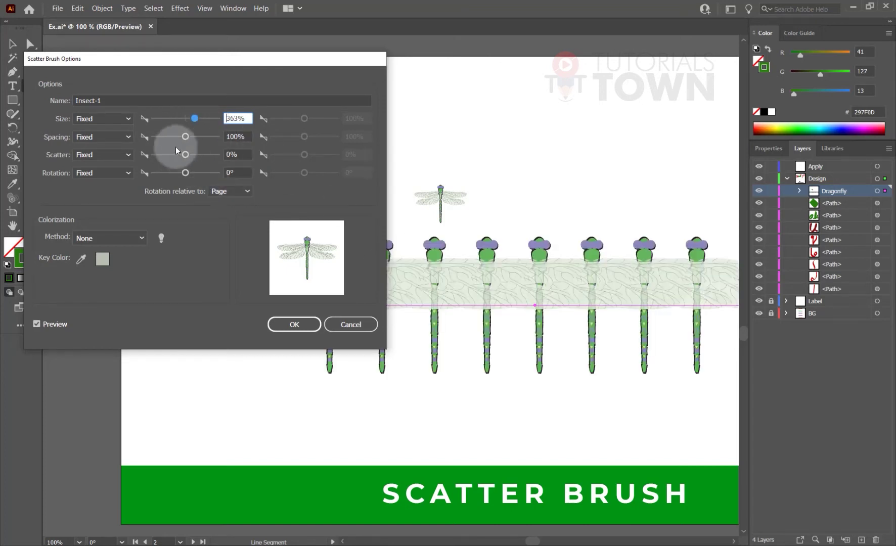
pyautogui.click(172, 120)
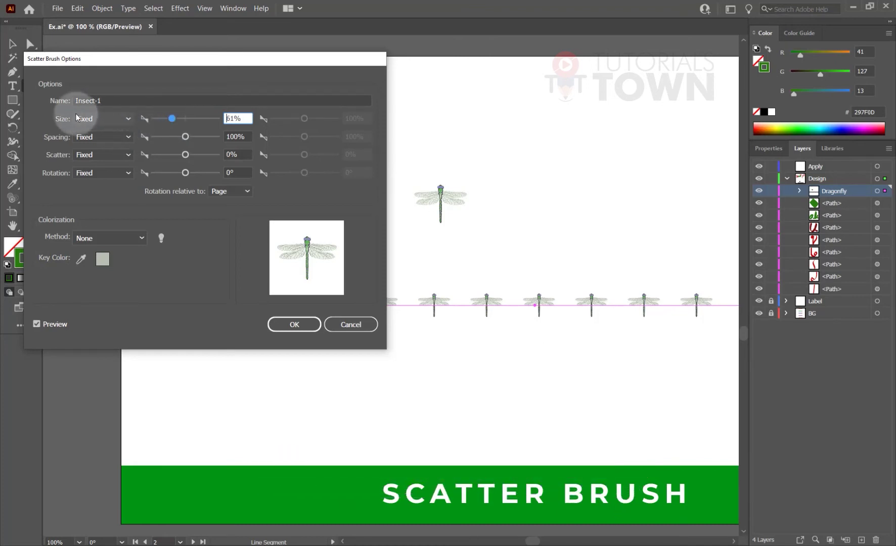
# - Make the brush size vary randomly between 50% and 150%, and move the options dialog clear of the dragonfly line
pyautogui.click(100, 118)
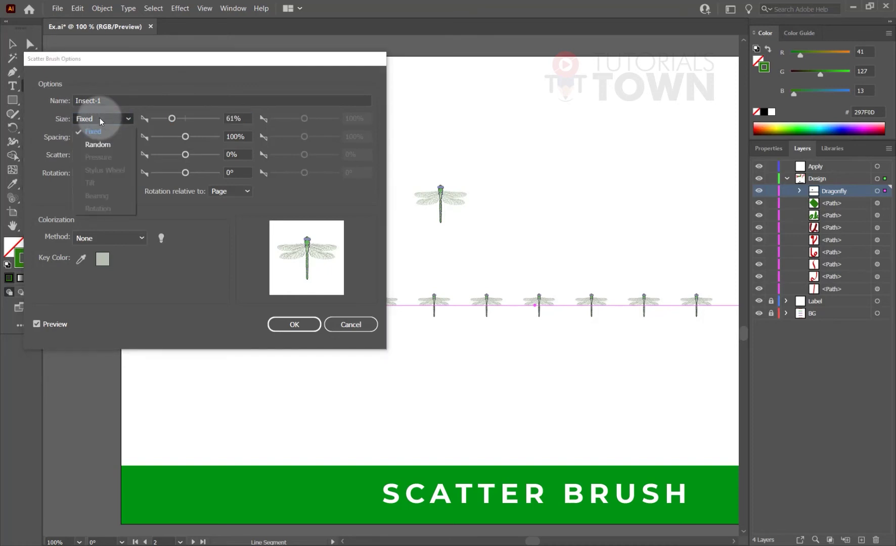
pyautogui.click(95, 145)
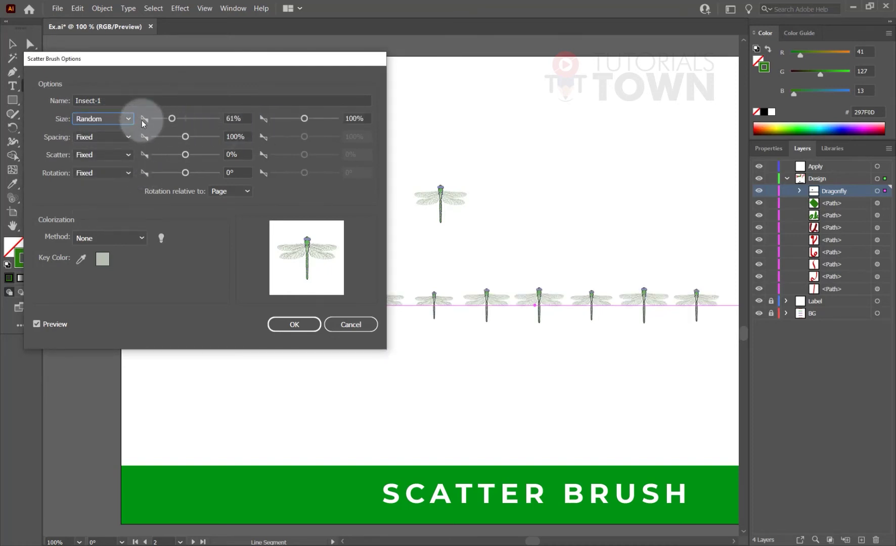
pyautogui.moveTo(325, 118); pyautogui.dragTo(323, 119)
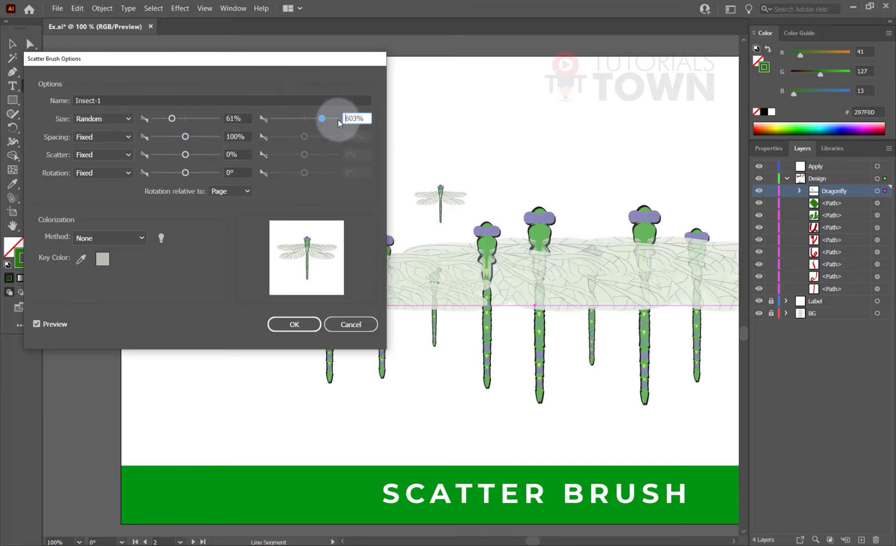
pyautogui.moveTo(367, 118); pyautogui.dragTo(329, 113)
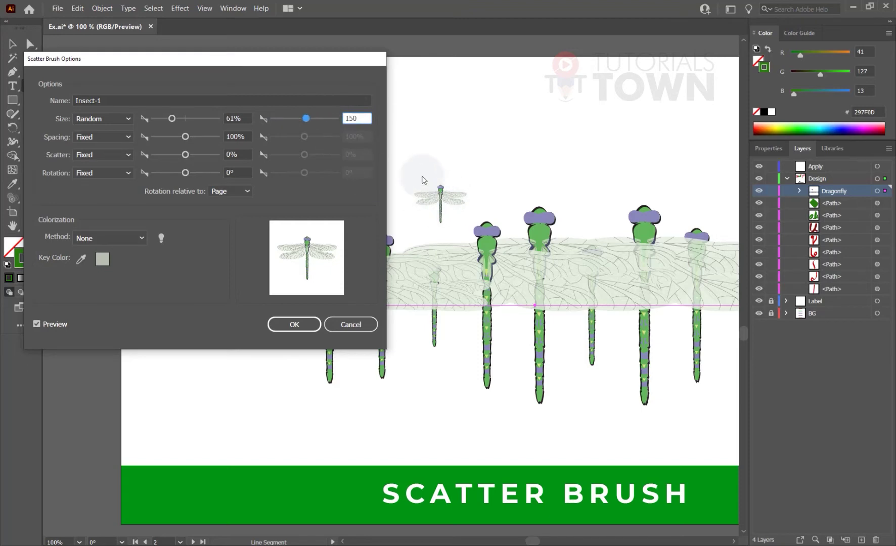
pyautogui.press('Tab')
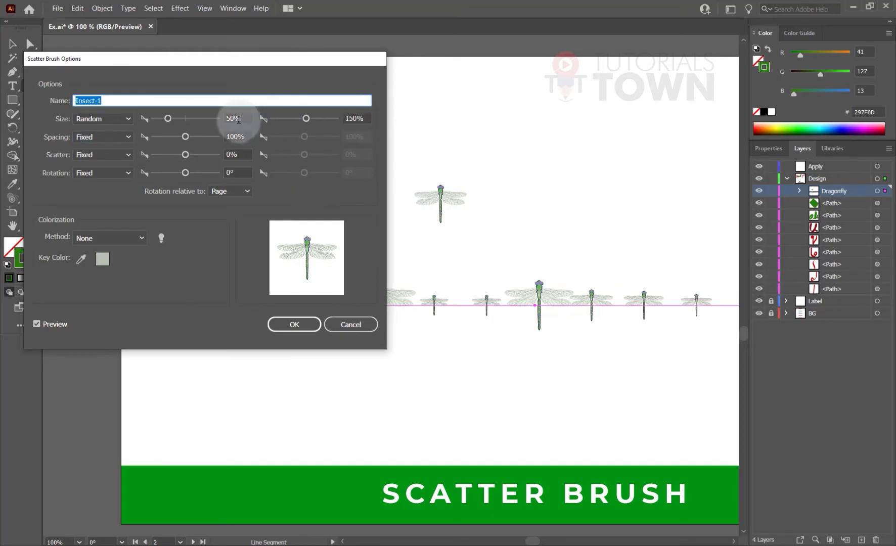
pyautogui.moveTo(245, 119); pyautogui.dragTo(218, 115)
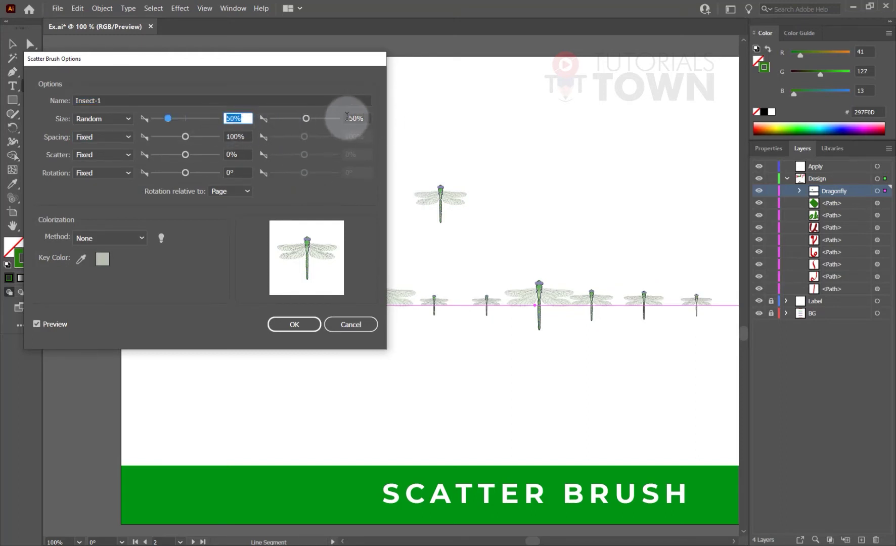
pyautogui.click(355, 119)
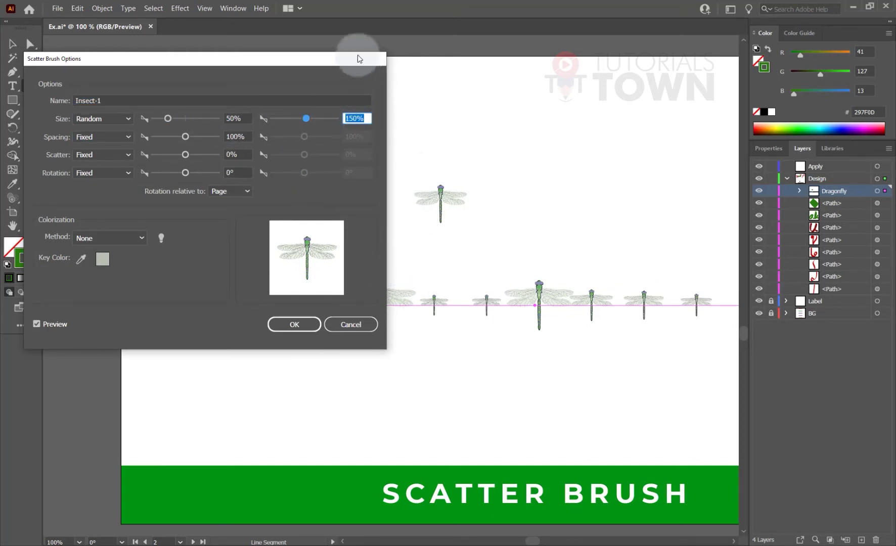
pyautogui.moveTo(359, 57); pyautogui.dragTo(273, 38)
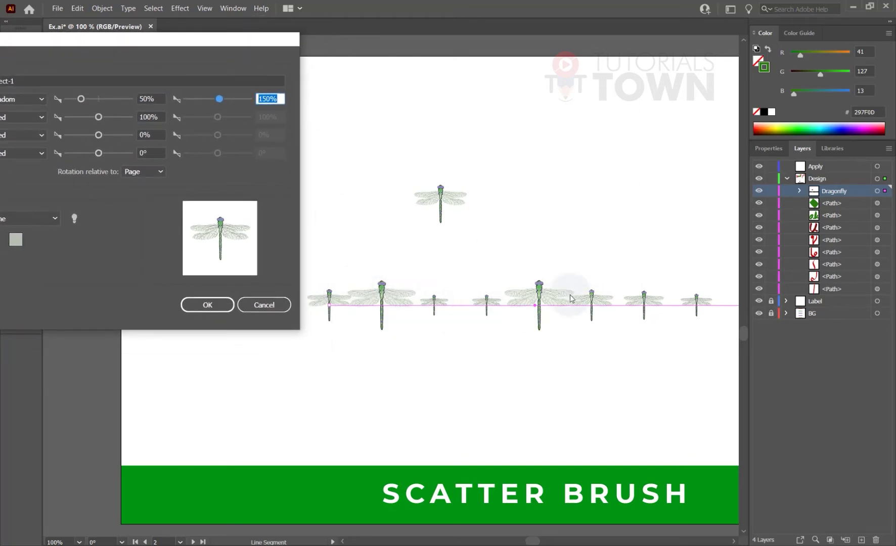
pyautogui.moveTo(202, 41)
pyautogui.mouseDown()
pyautogui.moveTo(280, 42)
pyautogui.moveTo(312, 16)
pyautogui.moveTo(282, 14)
pyautogui.mouseUp()
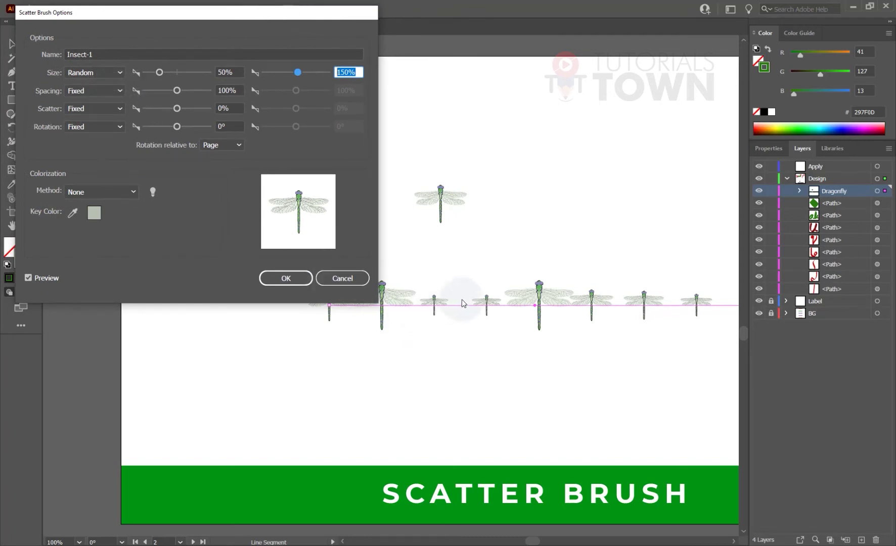
# - Reduce the brush spacing to 45%, switch it to Random, and raise its maximum to 287%
pyautogui.moveTo(176, 91); pyautogui.dragTo(151, 91)
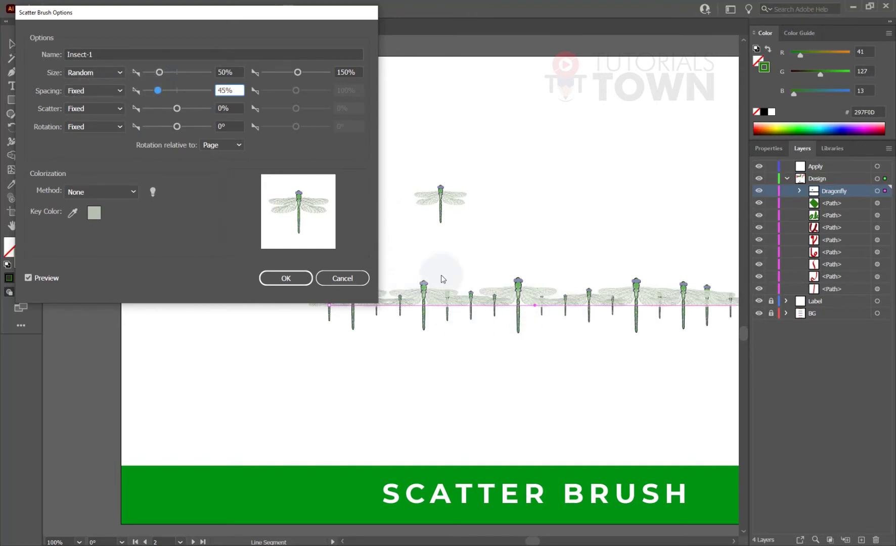
pyautogui.click(110, 91)
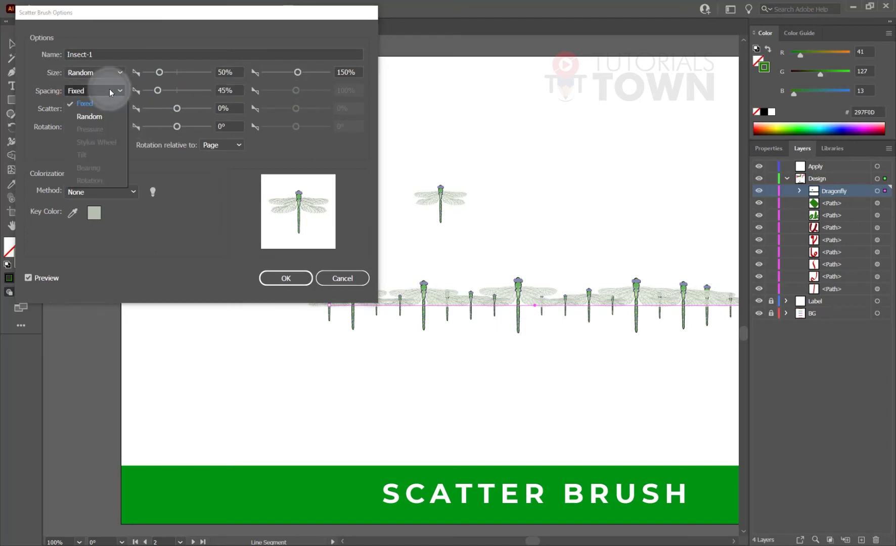
pyautogui.click(89, 116)
pyautogui.click(300, 90)
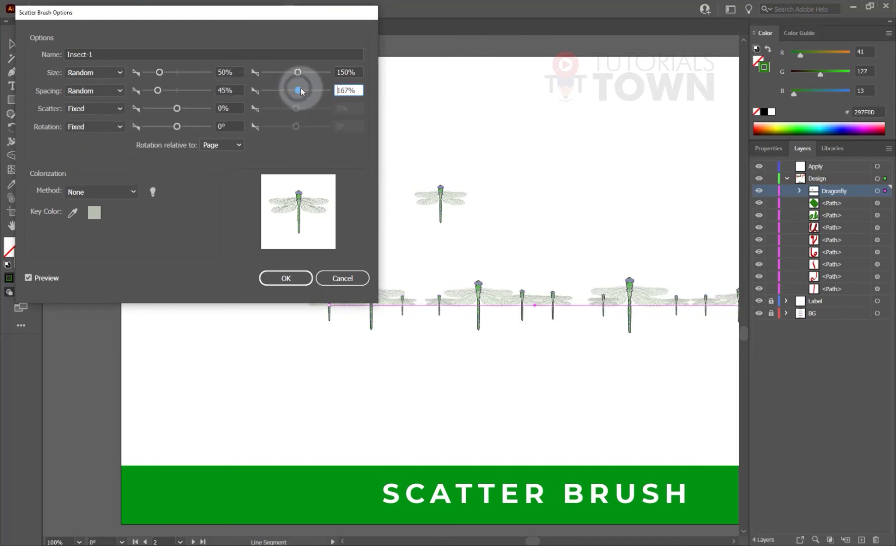
pyautogui.moveTo(300, 90); pyautogui.dragTo(303, 90)
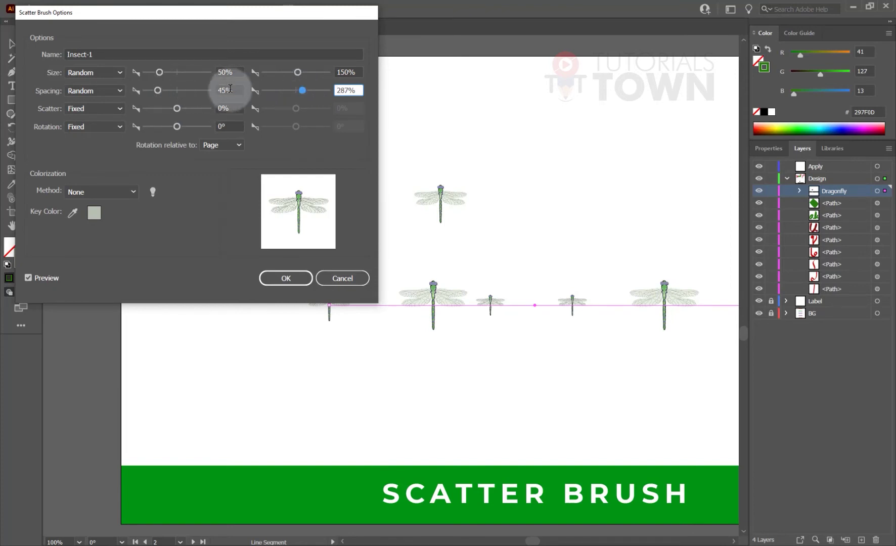
# - Set the random spacing range to 20% minimum and 80% maximum
pyautogui.moveTo(231, 89); pyautogui.dragTo(211, 89)
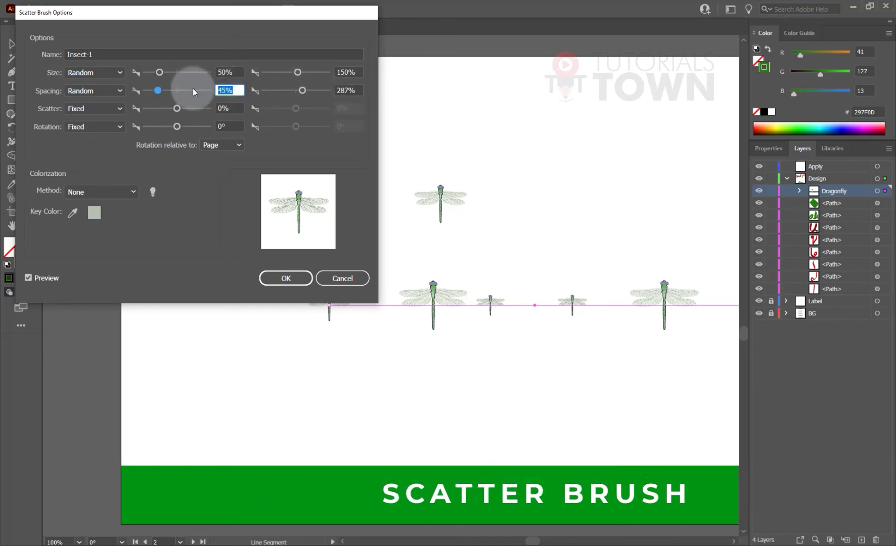
pyautogui.write('20')
pyautogui.press('Tab')
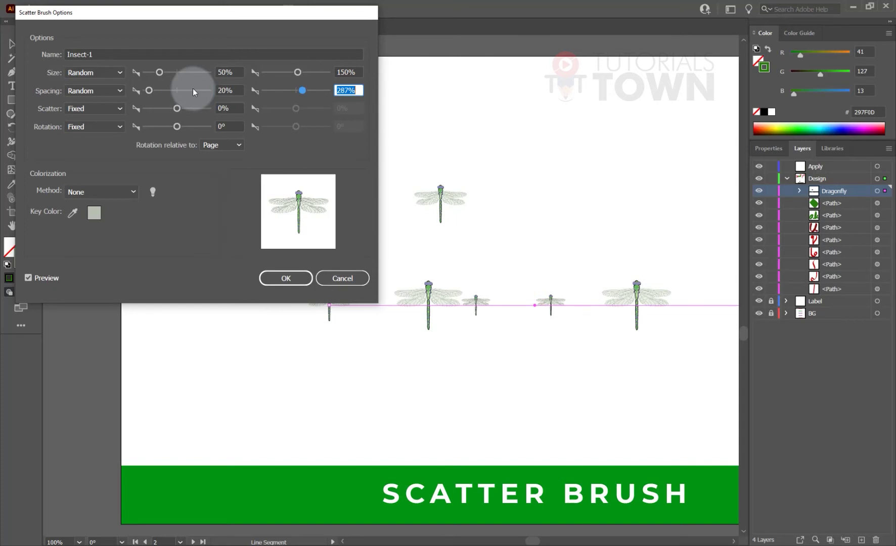
pyautogui.write('80')
pyautogui.press('Tab')
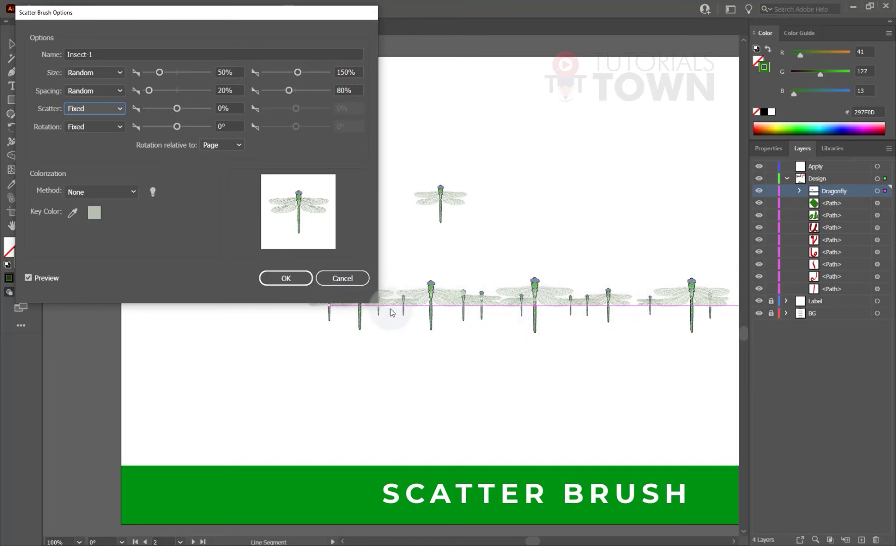
# - Try a fixed scatter of 163% and set it to -152% to offset the dragonflies on either side of the line
pyautogui.click(116, 109)
pyautogui.click(117, 109)
pyautogui.moveTo(178, 107)
pyautogui.mouseDown()
pyautogui.moveTo(197, 109)
pyautogui.moveTo(183, 109)
pyautogui.mouseUp()
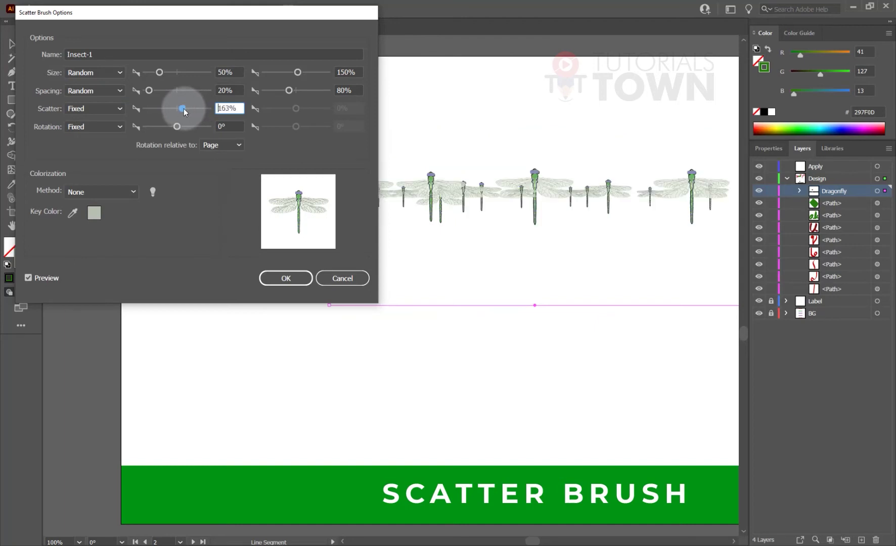
pyautogui.click(172, 109)
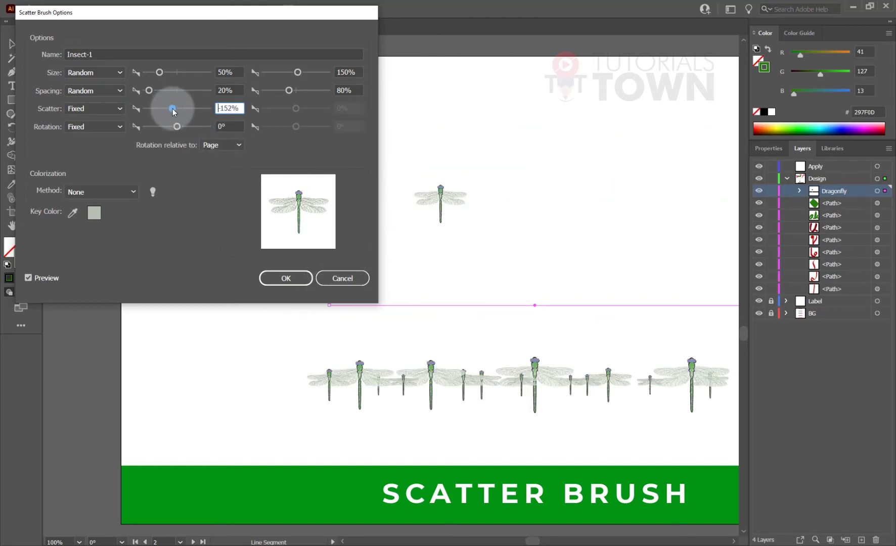
# - Switch the brush scatter to Random with a range from -50% to 50%
pyautogui.click(101, 109)
pyautogui.click(89, 135)
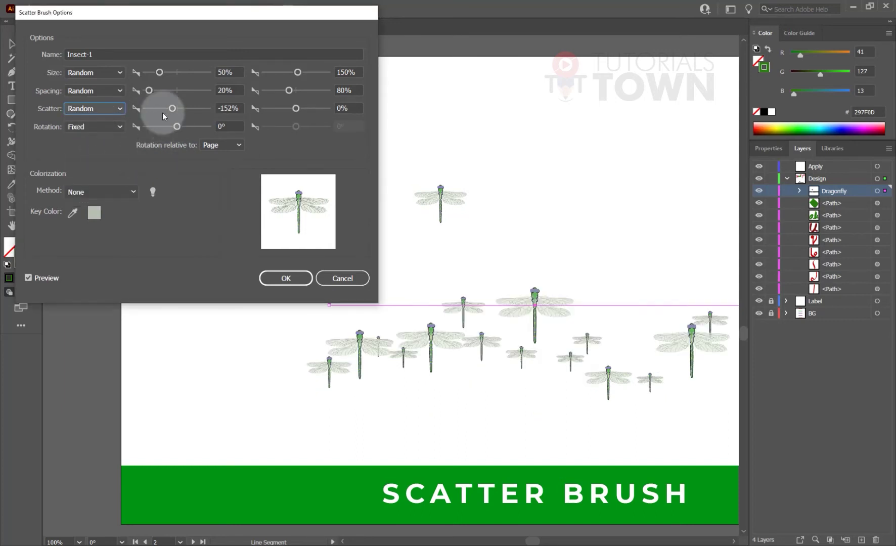
pyautogui.click(175, 110)
pyautogui.moveTo(176, 112); pyautogui.dragTo(177, 111)
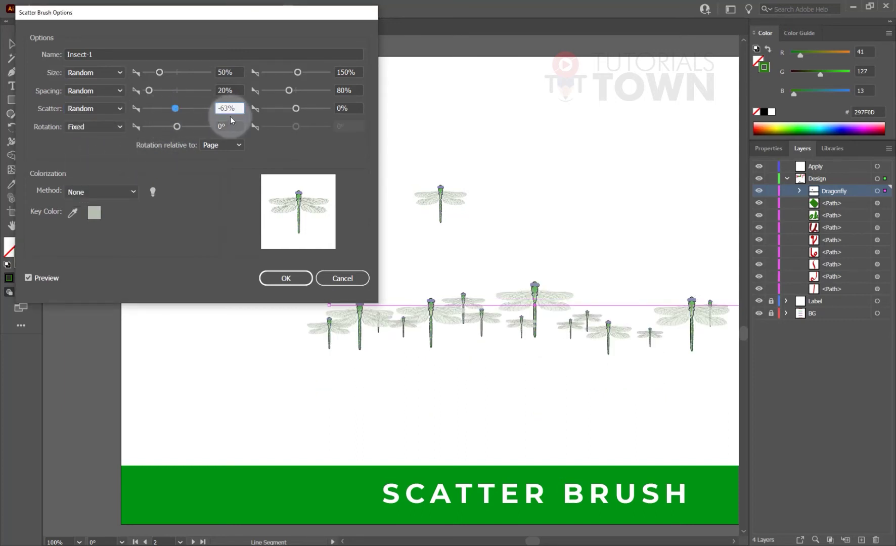
pyautogui.moveTo(231, 120); pyautogui.dragTo(202, 104)
pyautogui.write('-50')
pyautogui.press('Tab')
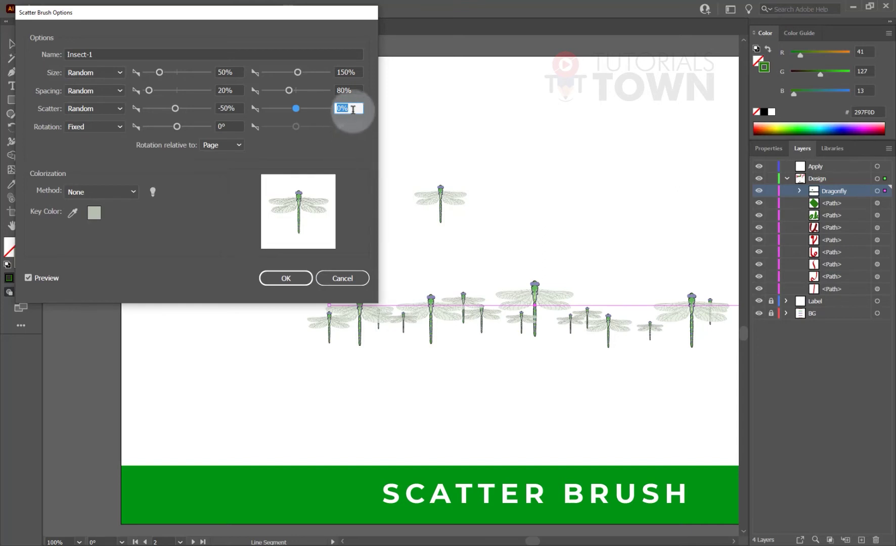
pyautogui.press('Tab')
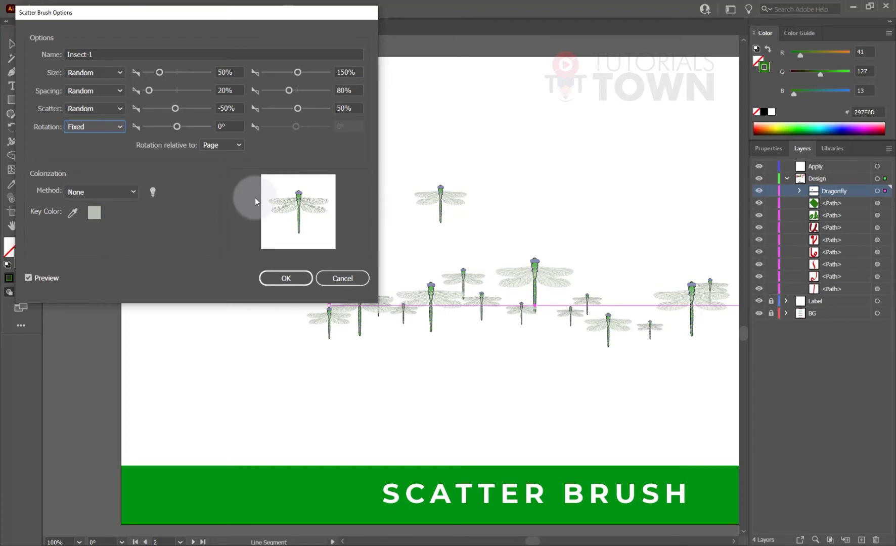
# - Give the dragonflies a fixed rotation of 90°, after trying Random, and accept the brush options
pyautogui.click(113, 130)
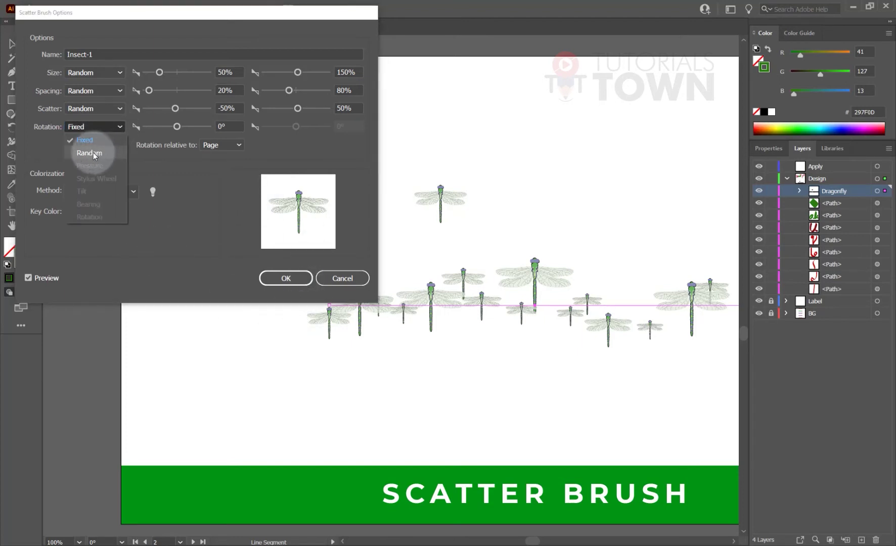
pyautogui.click(93, 153)
pyautogui.click(120, 128)
pyautogui.click(92, 140)
pyautogui.click(176, 127)
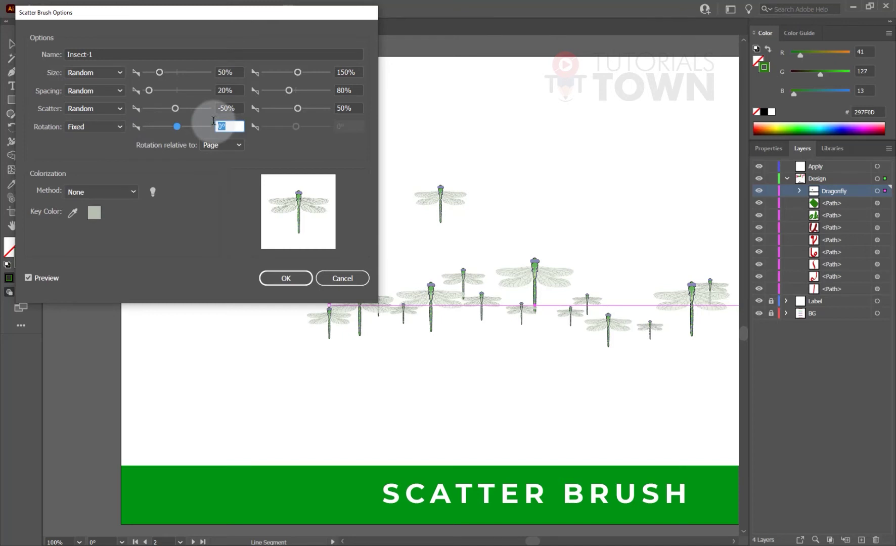
pyautogui.press('Tab')
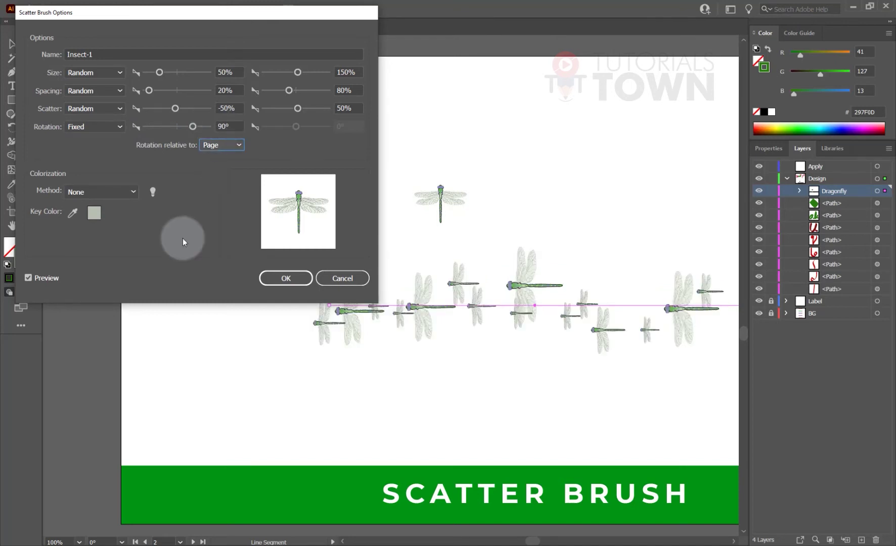
pyautogui.click(284, 279)
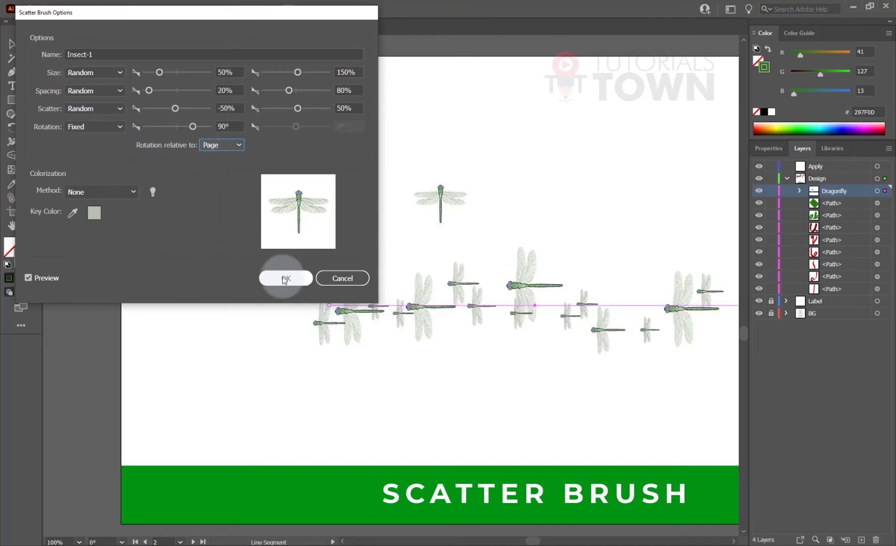
pyautogui.click(436, 294)
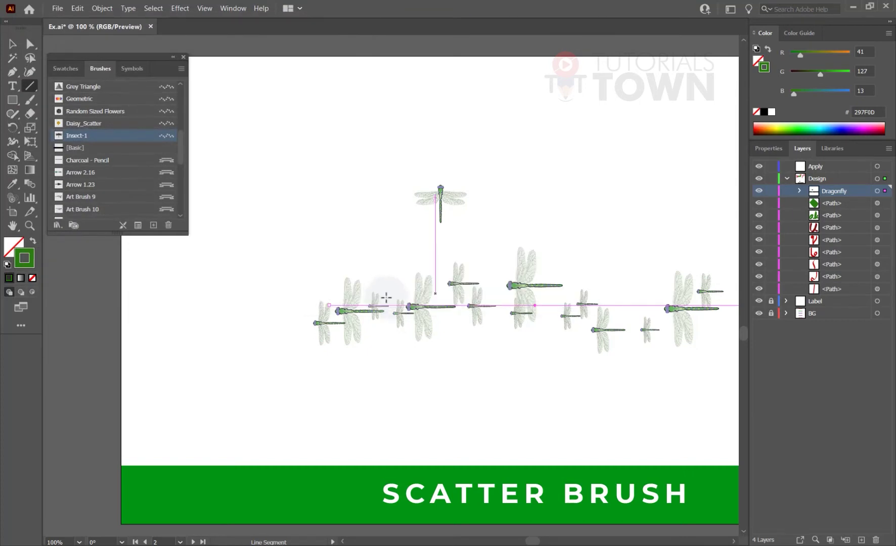
# - Draw a curved three-point path with the Pen tool, try the Insect-1 brush on it, and delete the path
pyautogui.moveTo(362, 245); pyautogui.dragTo(309, 275)
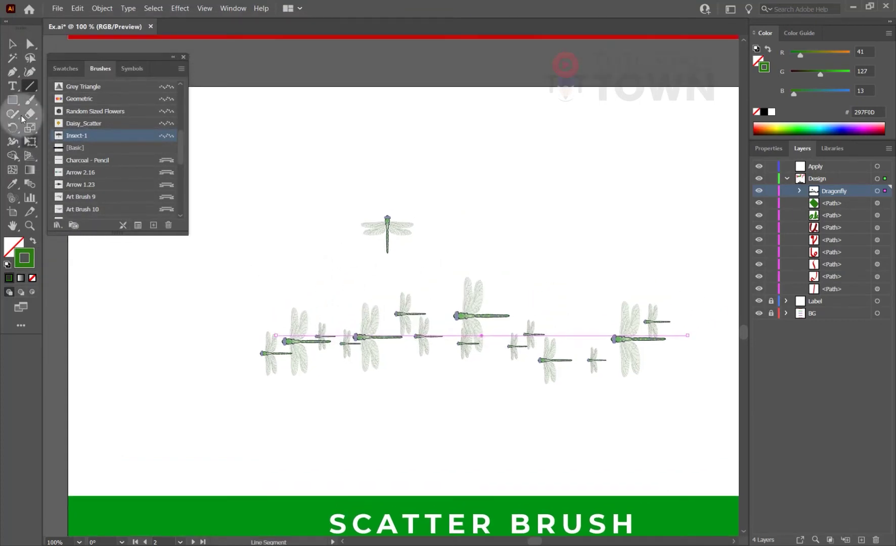
pyautogui.click(13, 73)
pyautogui.click(128, 370)
pyautogui.moveTo(227, 276); pyautogui.dragTo(313, 287)
pyautogui.moveTo(412, 162); pyautogui.dragTo(414, 67)
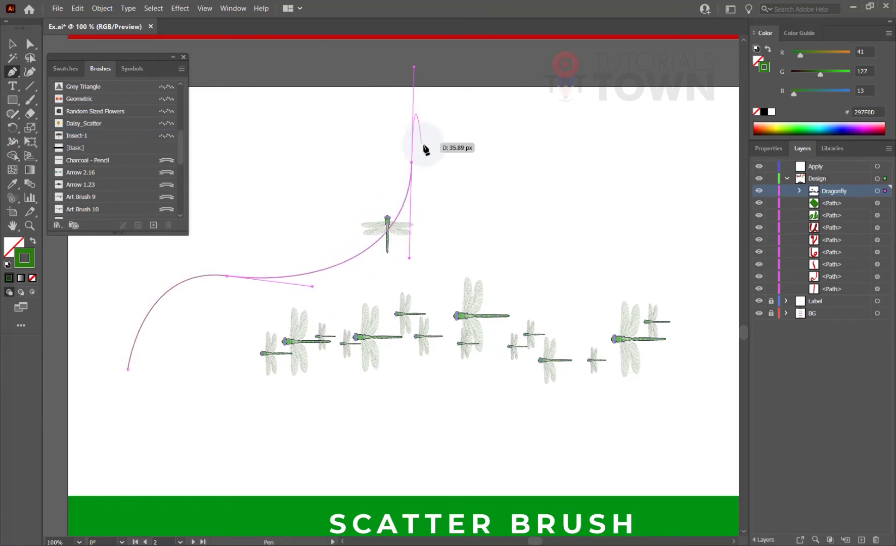
pyautogui.click(62, 135)
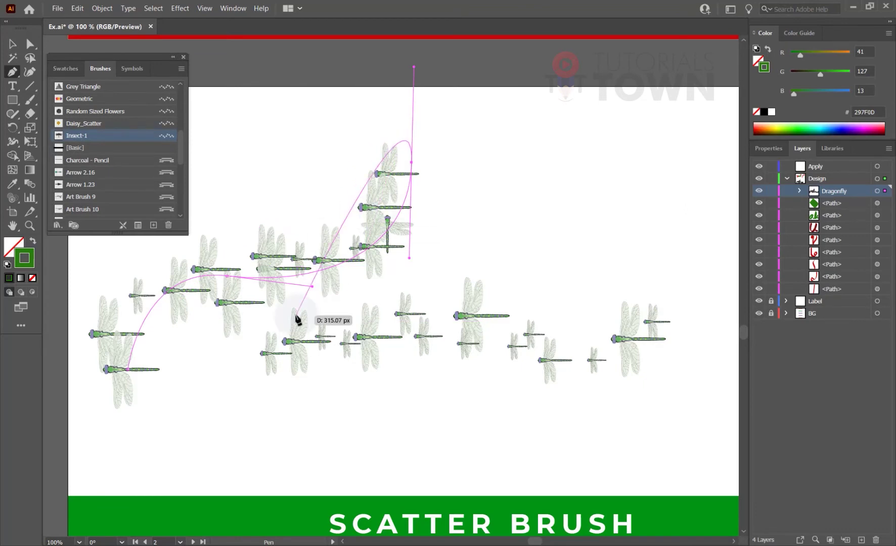
pyautogui.press('Delete')
# - Select the horizontal dragonfly line and reapply the Insect-1 brush to it
pyautogui.press('v')
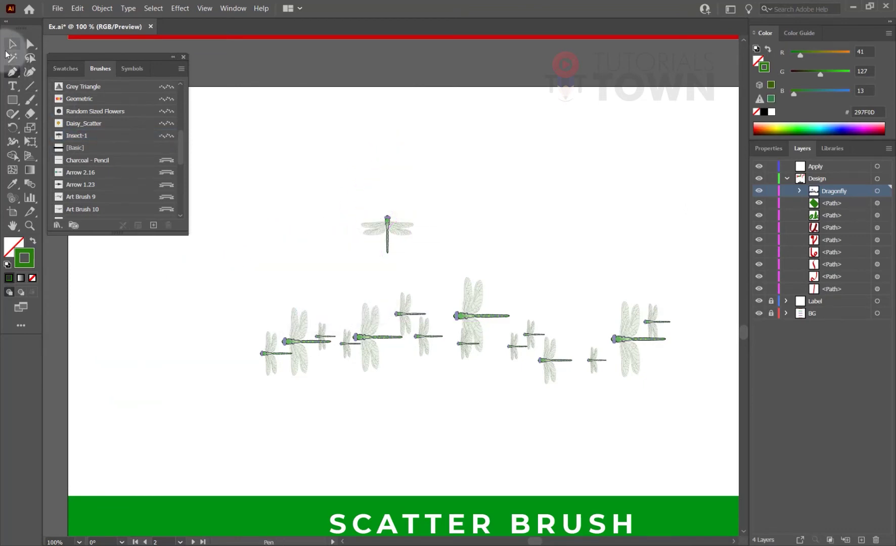
pyautogui.click(292, 341)
pyautogui.moveTo(327, 358); pyautogui.dragTo(372, 344)
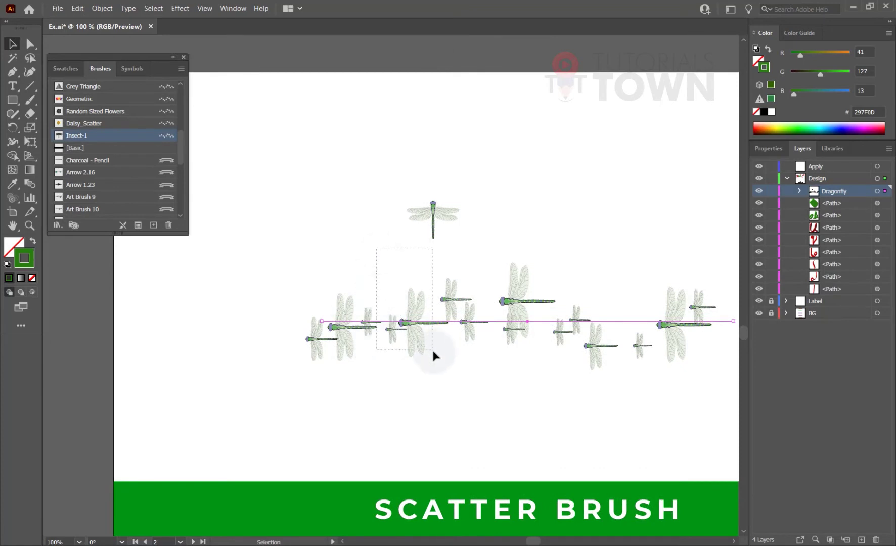
pyautogui.moveTo(432, 351); pyautogui.dragTo(430, 348)
pyautogui.click(382, 300)
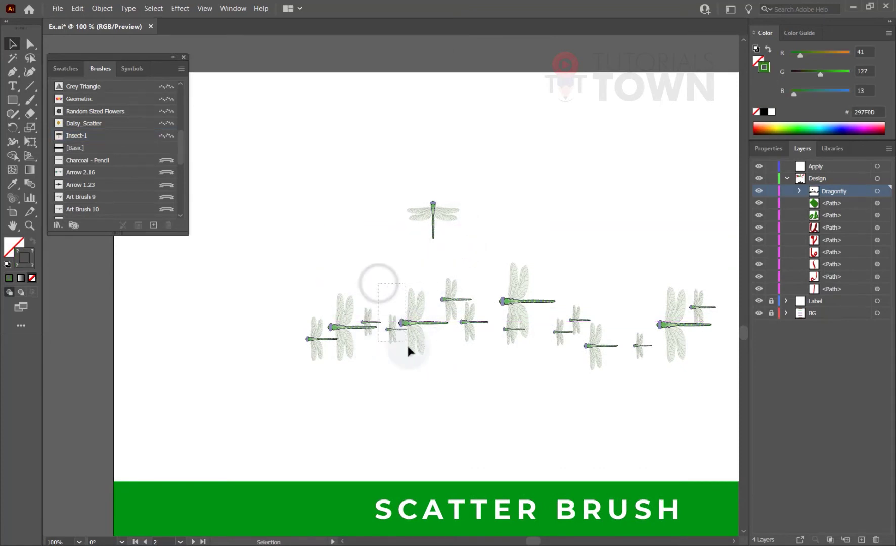
pyautogui.click(60, 136)
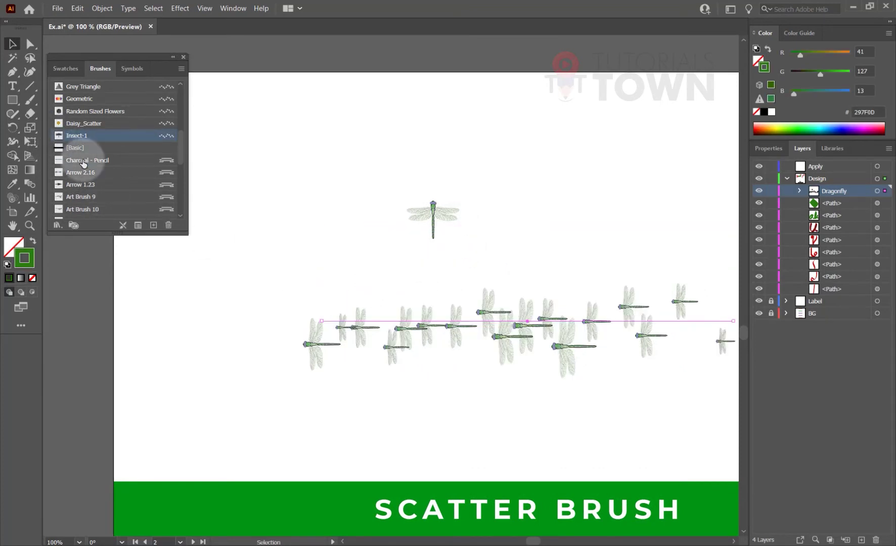
# - Try a random rotation for the Insect-1 brush with its maximum raised to 125°
pyautogui.doubleClick(112, 143)
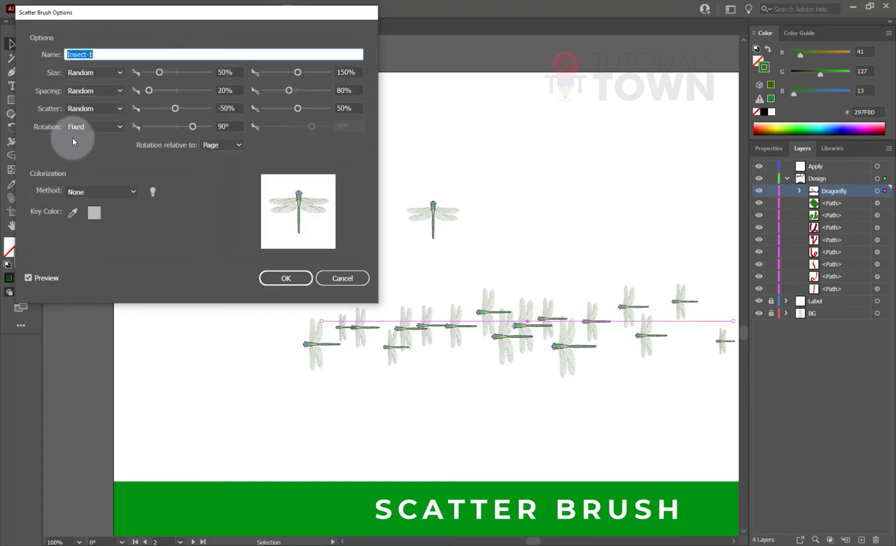
pyautogui.click(110, 125)
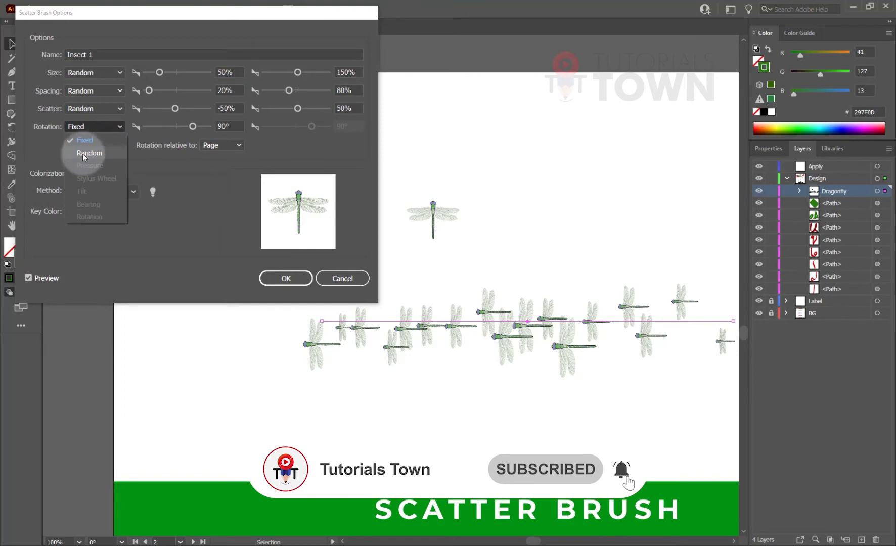
pyautogui.click(86, 154)
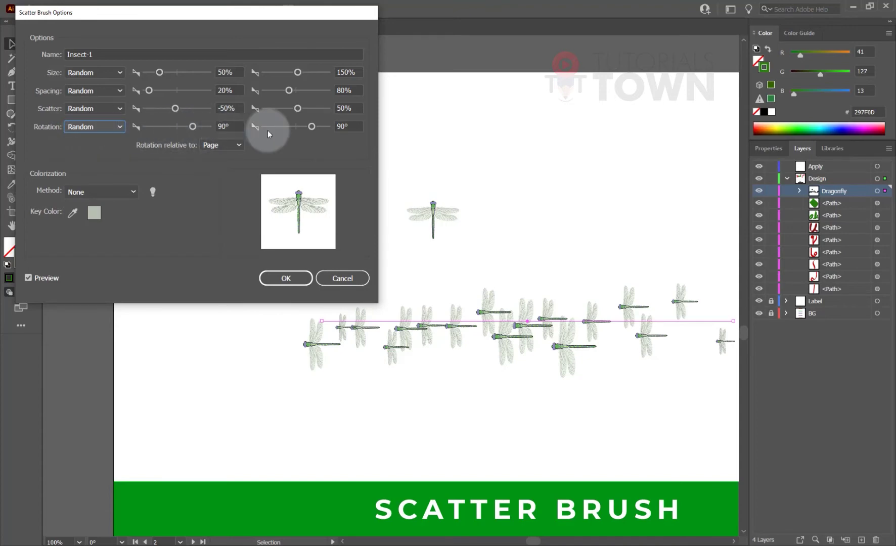
pyautogui.click(347, 126)
pyautogui.press('Up')
pyautogui.press('Up')
pyautogui.press('Up')
pyautogui.press('Up')
pyautogui.press('Up')
pyautogui.press('Up')
pyautogui.press('Up')
pyautogui.press('Up')
pyautogui.press('Up')
pyautogui.press('Up')
pyautogui.press('Up')
pyautogui.press('Up')
pyautogui.press('Up')
pyautogui.press('Up')
pyautogui.press('Up')
pyautogui.press('Up')
pyautogui.press('Up')
pyautogui.press('Up')
pyautogui.press('Up')
pyautogui.press('Up')
pyautogui.press('Up')
pyautogui.press('Up')
pyautogui.press('Up')
pyautogui.press('Up')
pyautogui.press('Up')
pyautogui.press('Up')
pyautogui.press('Up')
pyautogui.press('Up')
pyautogui.press('Up')
pyautogui.press('Up')
pyautogui.press('Up')
pyautogui.press('Up')
pyautogui.press('Up')
pyautogui.press('Down')
pyautogui.press('Down')
pyautogui.press('Down')
pyautogui.press('Down')
pyautogui.press('Down')
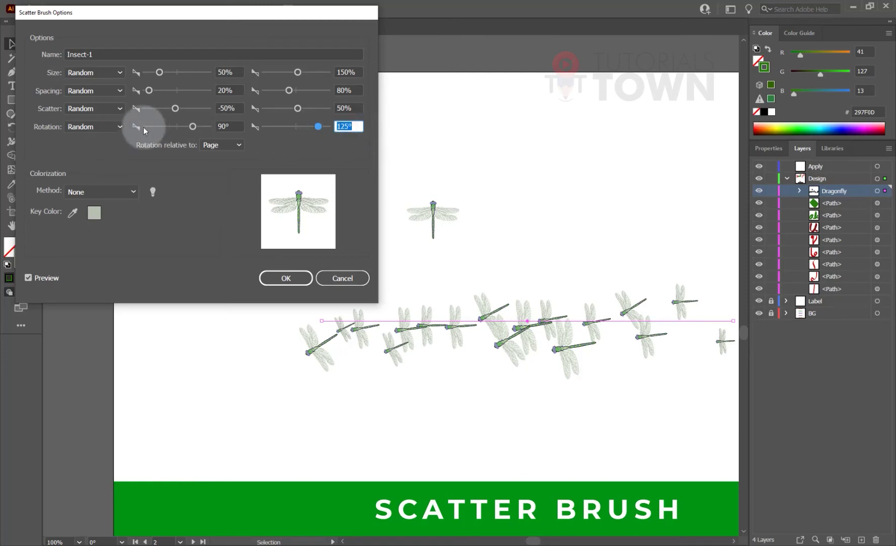
# - Return the Insect-1 brush rotation to Fixed and accept the options
pyautogui.click(103, 127)
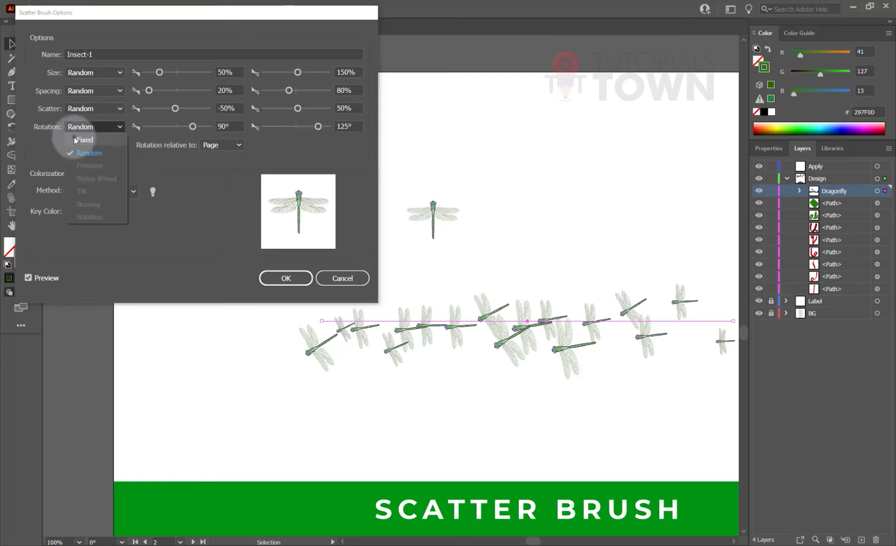
pyautogui.click(81, 140)
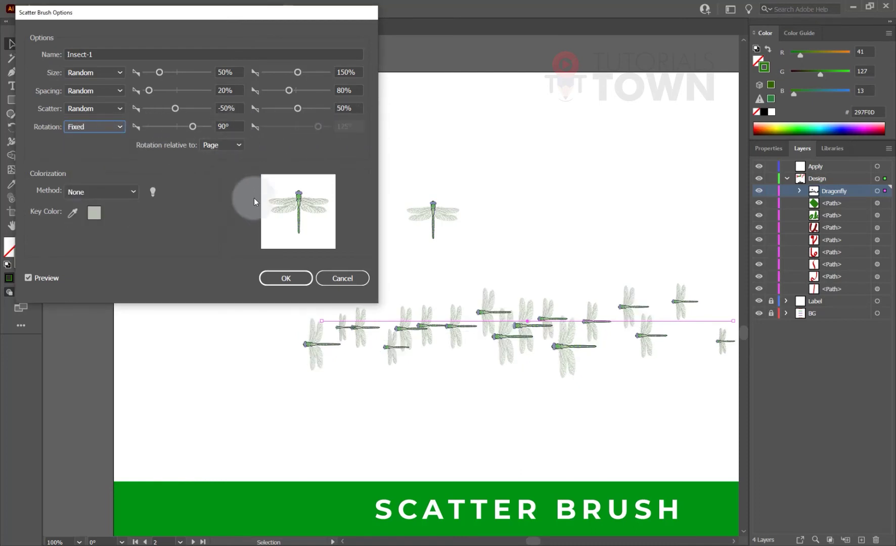
pyautogui.click(271, 278)
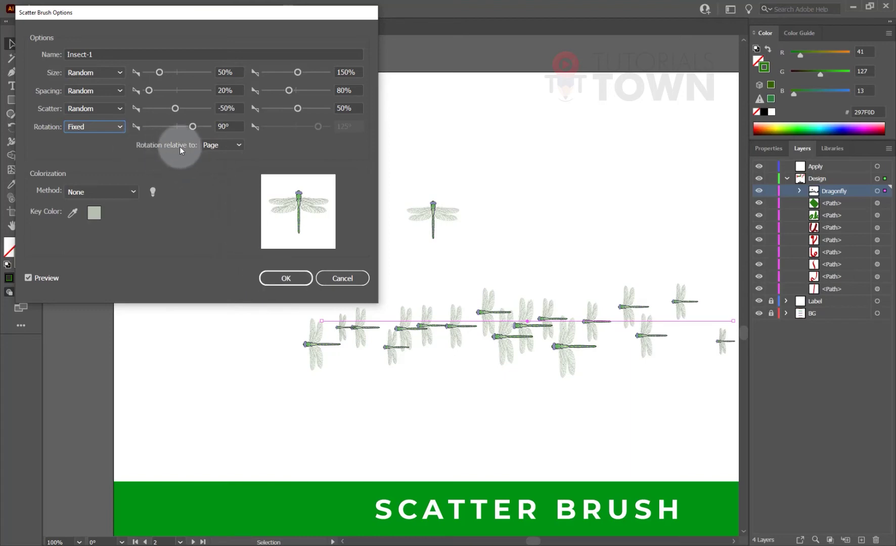
pyautogui.click(278, 278)
# - Draw a tall vertical line beside the horizontal dragonfly row and apply the Insect-1 brush to it
pyautogui.click(31, 86)
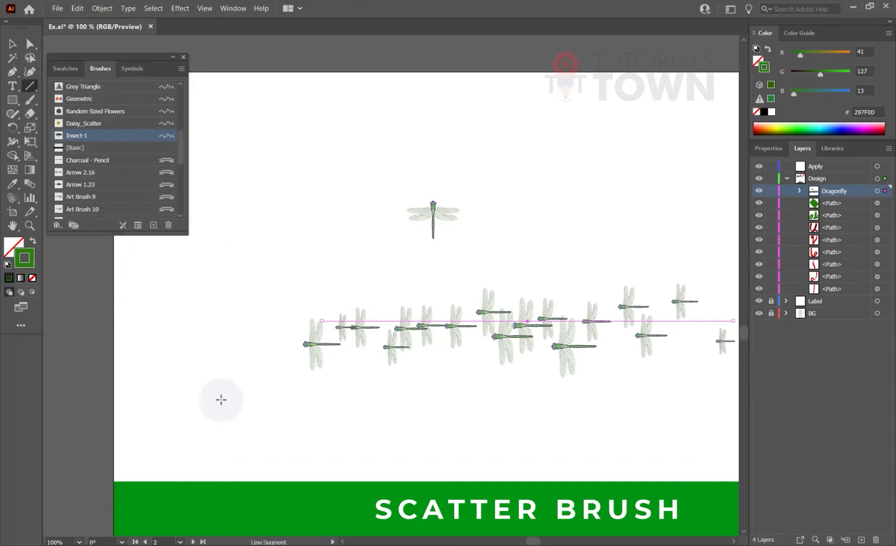
pyautogui.moveTo(231, 461)
pyautogui.mouseDown()
pyautogui.moveTo(250, 260)
pyautogui.moveTo(248, 132)
pyautogui.mouseUp()
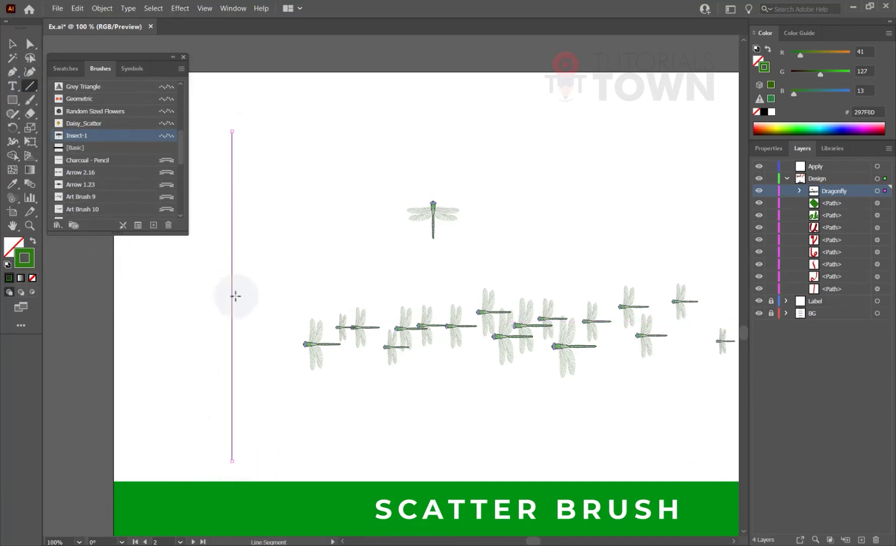
pyautogui.click(65, 136)
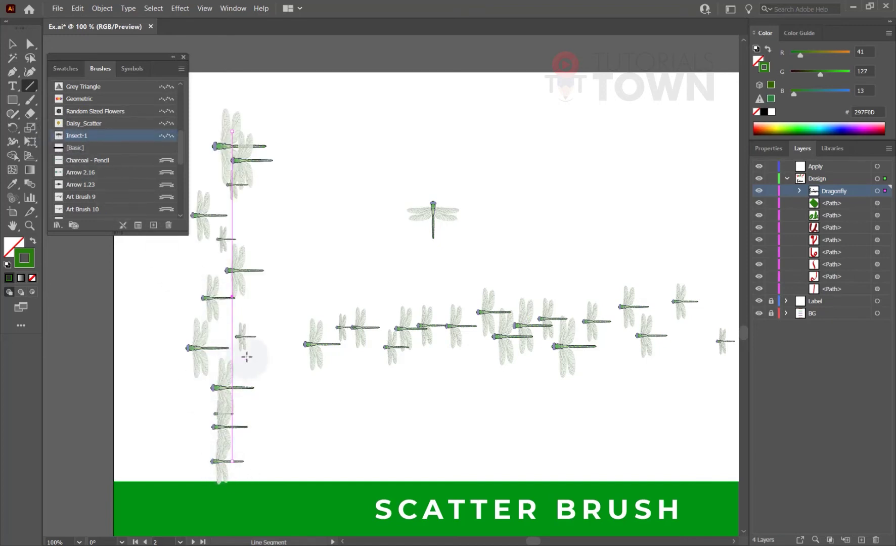
pyautogui.press('ctrl')
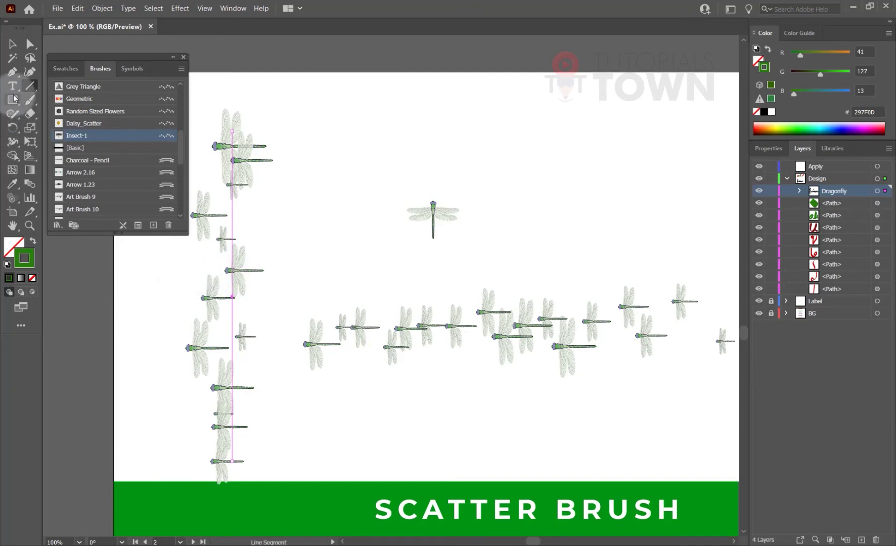
# - Draw an S-shaped curve with the Pen tool above the horizontal dragonfly row and apply the Insect-1 brush to it
pyautogui.click(12, 74)
pyautogui.click(295, 262)
pyautogui.moveTo(359, 199); pyautogui.dragTo(444, 202)
pyautogui.moveTo(499, 101)
pyautogui.mouseDown()
pyautogui.moveTo(489, 46)
pyautogui.moveTo(499, 30)
pyautogui.mouseUp()
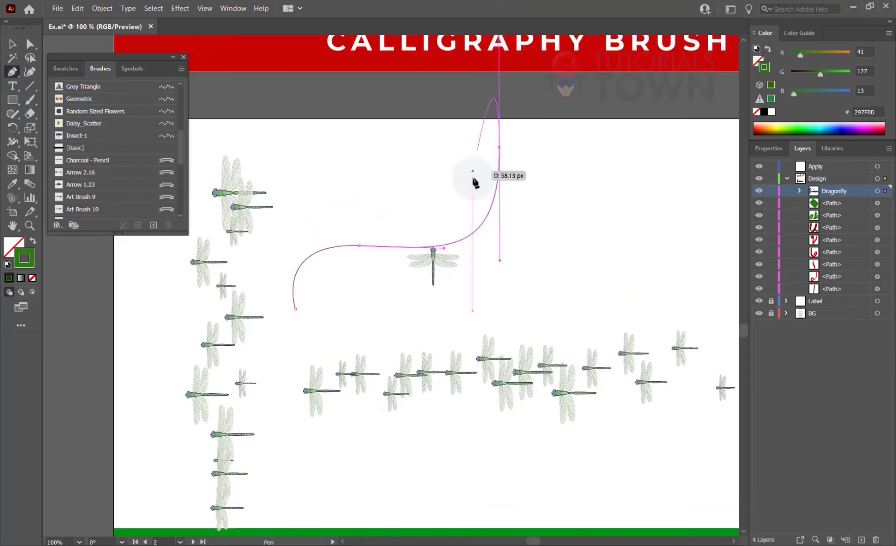
pyautogui.click(68, 137)
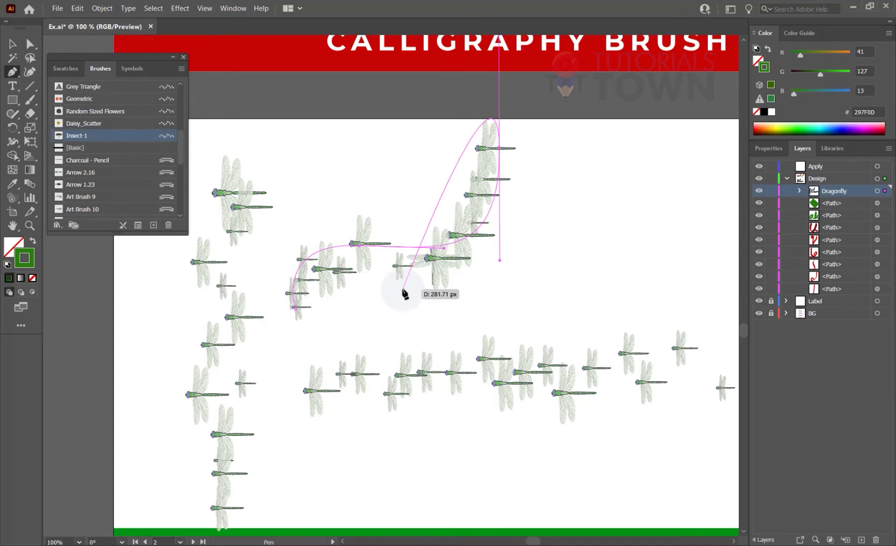
# - End the curved path, reselect it, and reapply the Insect-1 brush to it
pyautogui.keyDown('ctrl'); pyautogui.click(337, 167); pyautogui.keyUp('ctrl')
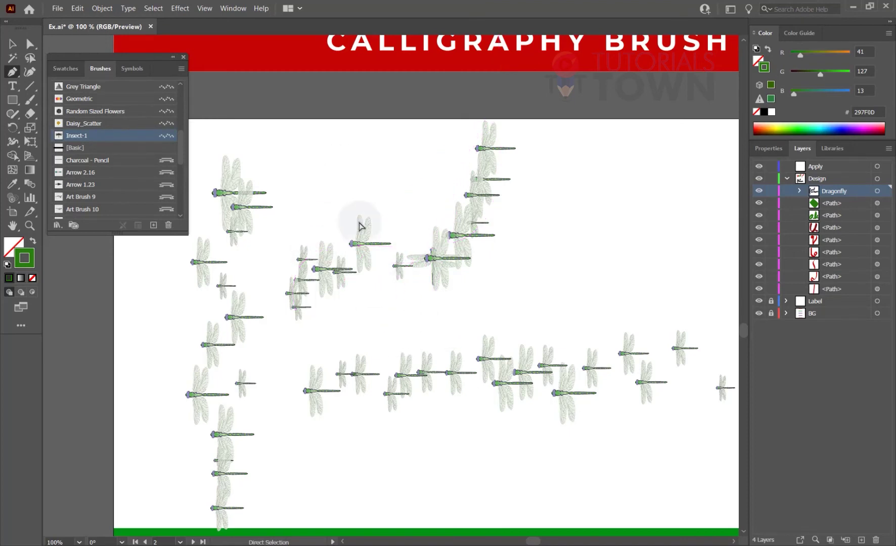
pyautogui.keyDown('ctrl'); pyautogui.click(338, 243); pyautogui.keyUp('ctrl')
pyautogui.moveTo(338, 243); pyautogui.dragTo(315, 259)
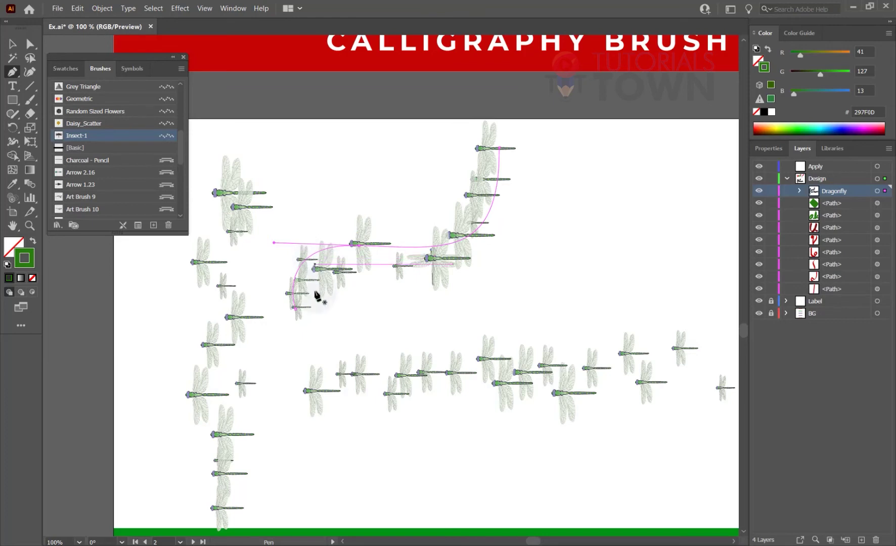
pyautogui.click(60, 135)
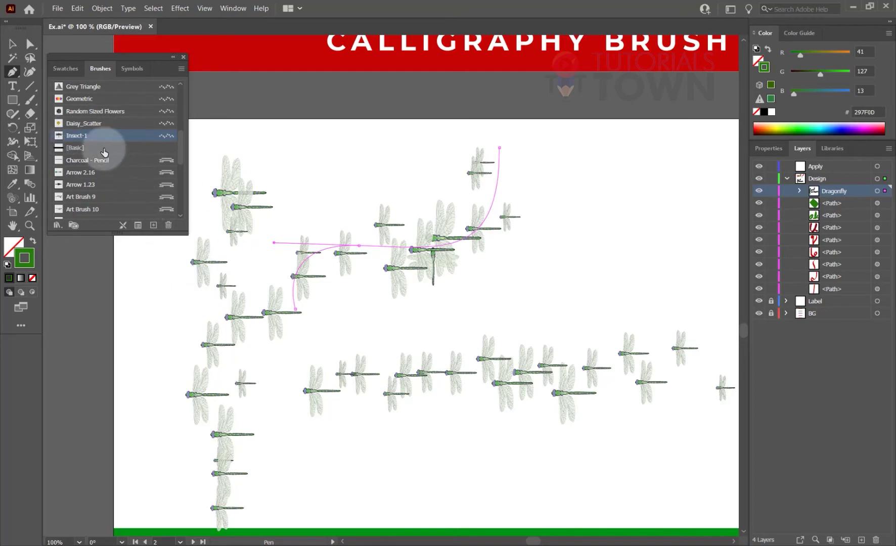
# - Set the Insect-1 brush rotation relative to Path, and move the options dialog clear of the vertical line and curve
pyautogui.doubleClick(59, 136)
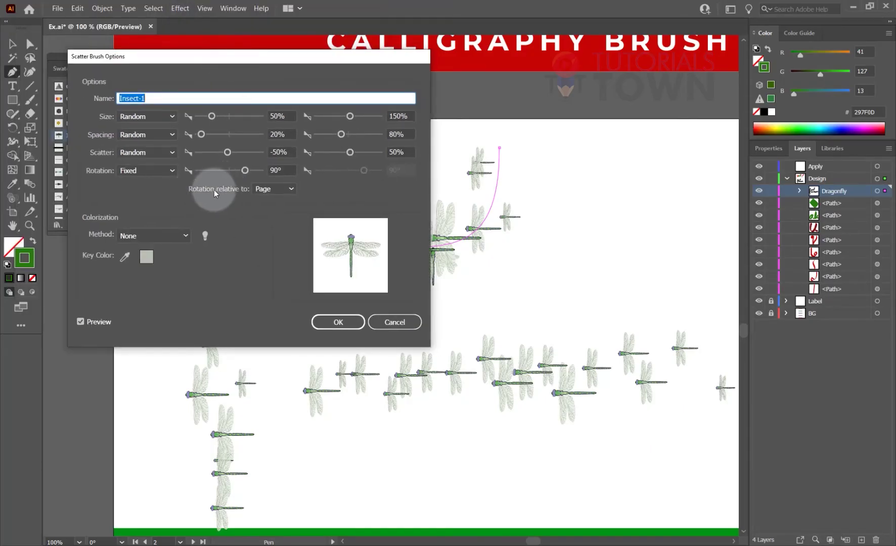
pyautogui.click(272, 190)
pyautogui.click(270, 217)
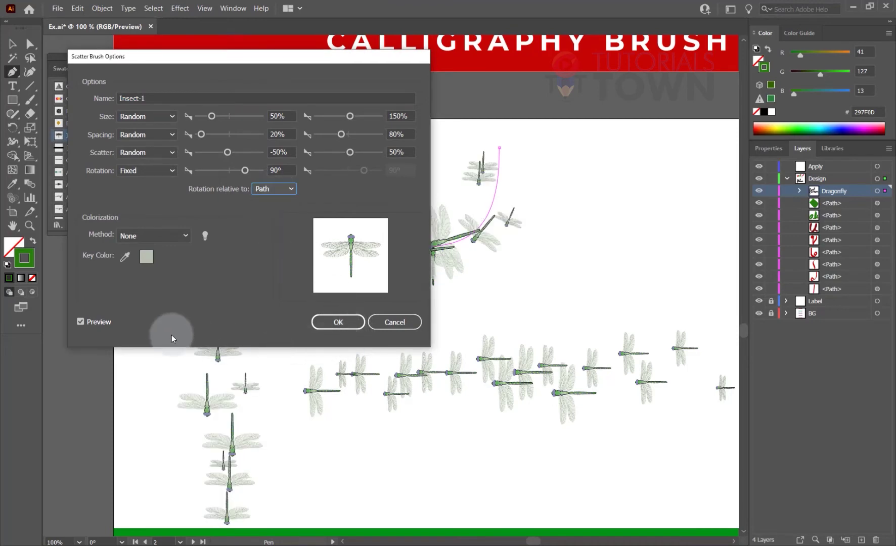
pyautogui.moveTo(271, 62)
pyautogui.mouseDown()
pyautogui.moveTo(275, 81)
pyautogui.moveTo(452, 320)
pyautogui.moveTo(572, 332)
pyautogui.mouseUp()
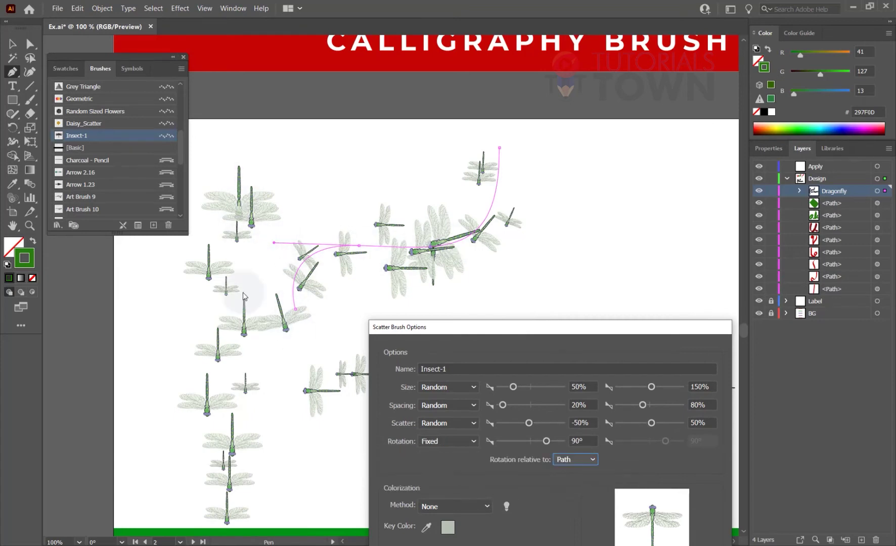
# - Try Fixed scatter and Fixed spacing for the Insect-1 brush while keeping the options dialog clear of the strokes
pyautogui.moveTo(454, 344); pyautogui.dragTo(465, 430)
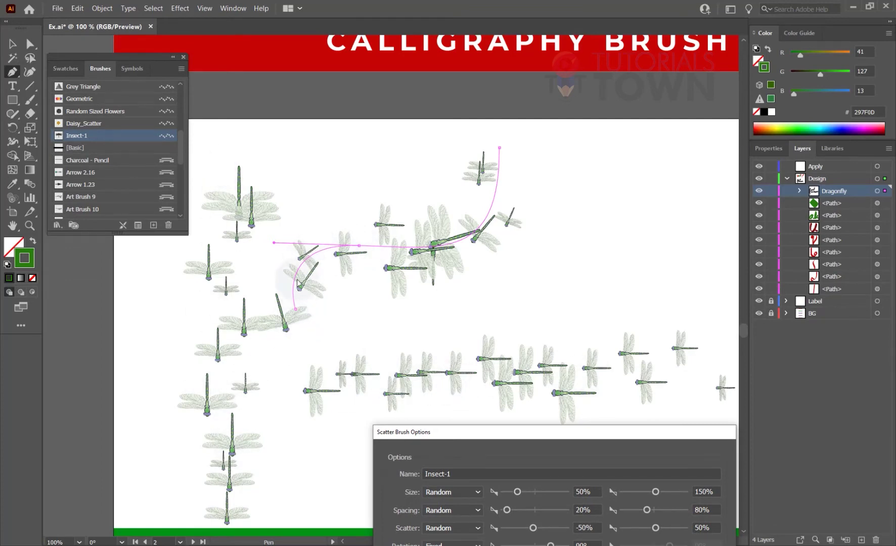
pyautogui.moveTo(469, 442)
pyautogui.mouseDown()
pyautogui.moveTo(462, 354)
pyautogui.moveTo(539, 45)
pyautogui.moveTo(512, 105)
pyautogui.mouseUp()
pyautogui.click(493, 191)
pyautogui.click(494, 211)
pyautogui.click(497, 172)
pyautogui.click(493, 186)
pyautogui.moveTo(491, 94)
pyautogui.mouseDown()
pyautogui.moveTo(584, 86)
pyautogui.moveTo(630, 104)
pyautogui.mouseUp()
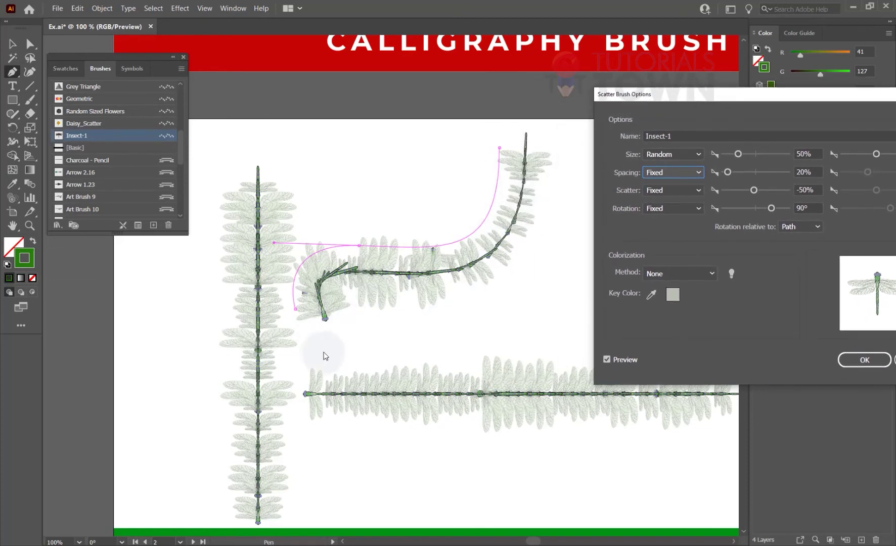
pyautogui.moveTo(761, 99); pyautogui.dragTo(568, 56)
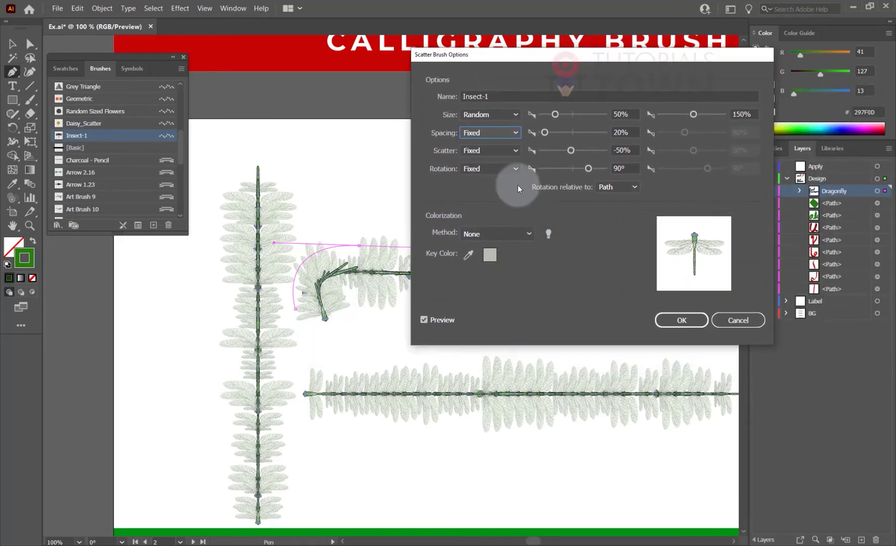
# - Return the Insect-1 brush's spacing and scatter to Random, and reposition the options dialog
pyautogui.click(515, 133)
pyautogui.click(501, 157)
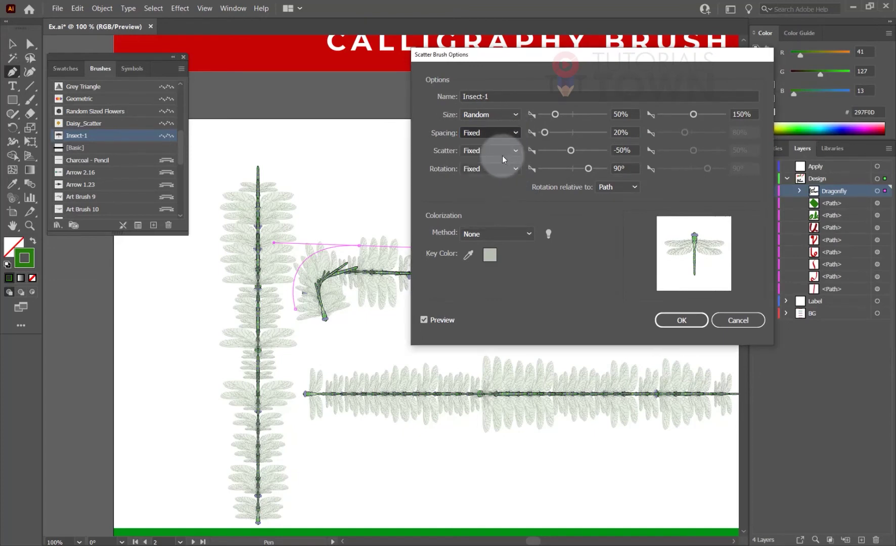
pyautogui.click(510, 151)
pyautogui.click(491, 182)
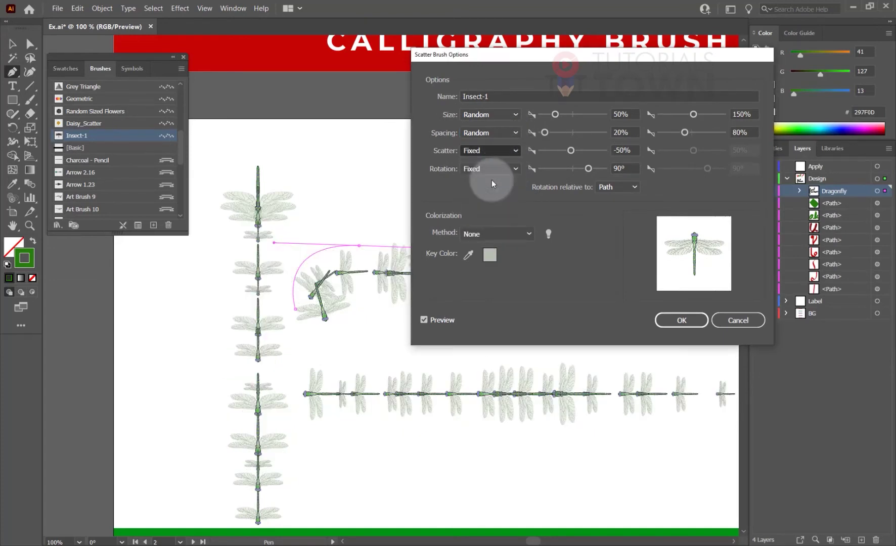
pyautogui.moveTo(510, 55)
pyautogui.mouseDown()
pyautogui.moveTo(556, 23)
pyautogui.moveTo(504, 18)
pyautogui.mouseUp()
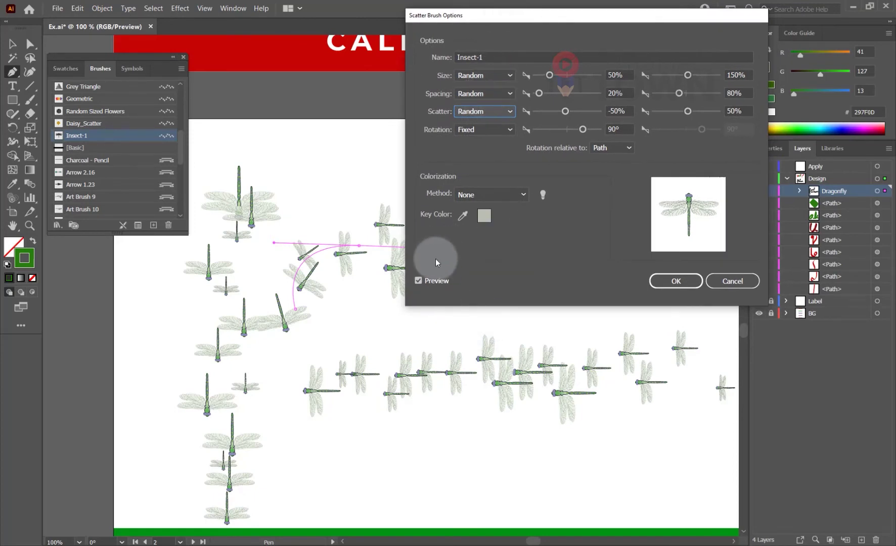
pyautogui.moveTo(472, 21); pyautogui.dragTo(396, 13)
# - Review the available colorization methods and the Colorization Tips examples for the scatter brush, and close the tips
pyautogui.click(402, 189)
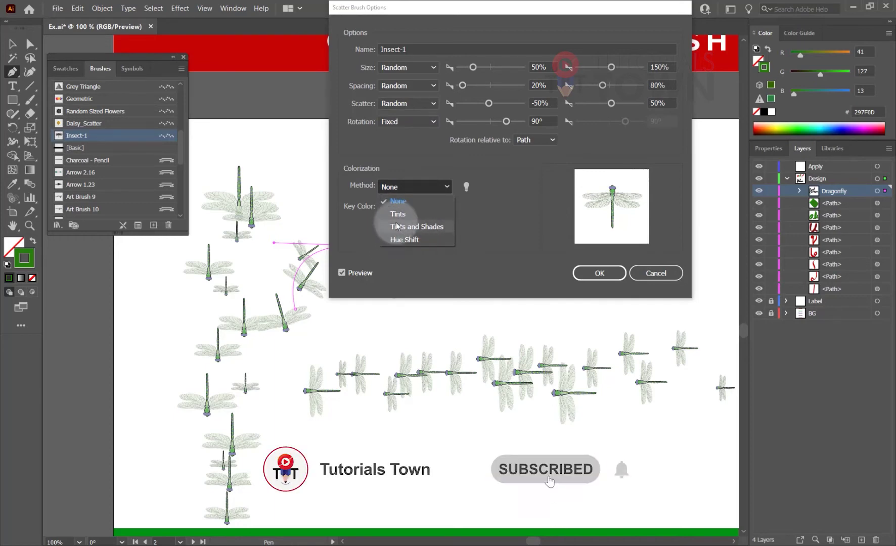
pyautogui.click(467, 187)
pyautogui.click(467, 186)
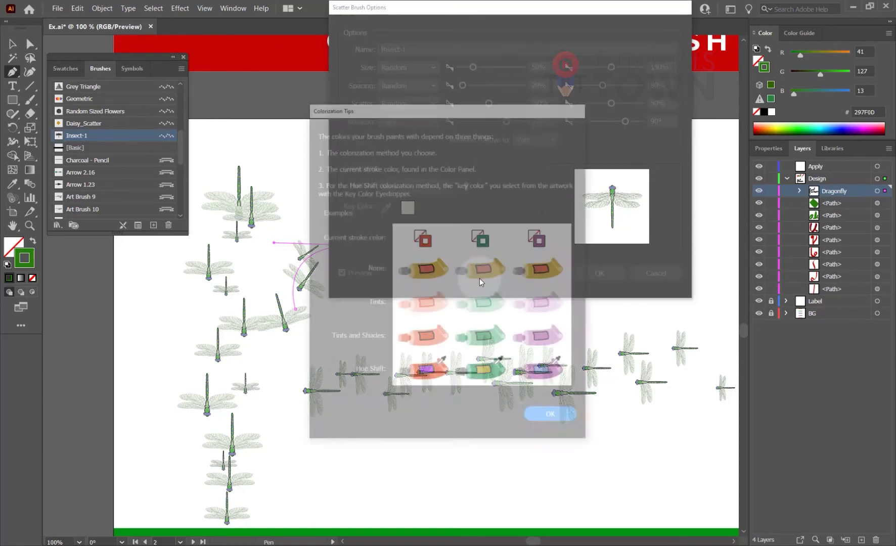
pyautogui.moveTo(449, 112)
pyautogui.mouseDown()
pyautogui.moveTo(269, 49)
pyautogui.moveTo(272, 26)
pyautogui.mouseUp()
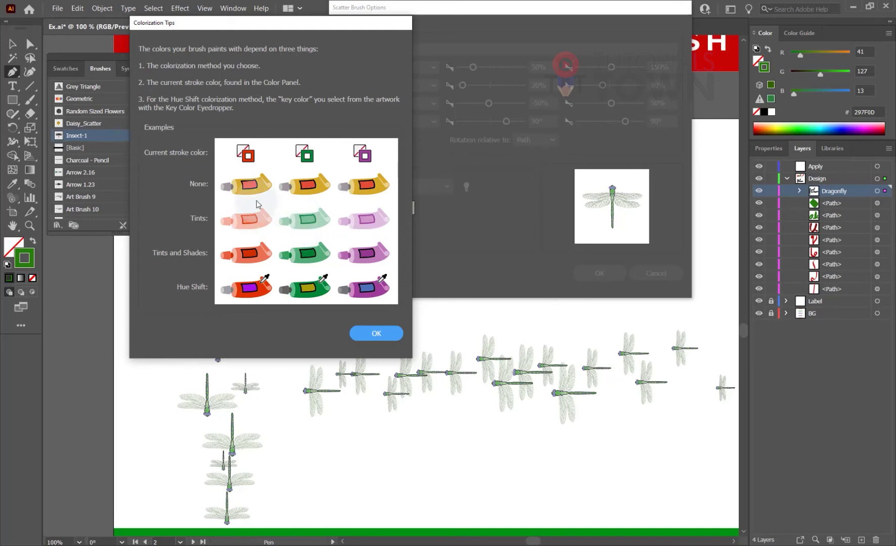
pyautogui.moveTo(335, 23); pyautogui.dragTo(245, 23)
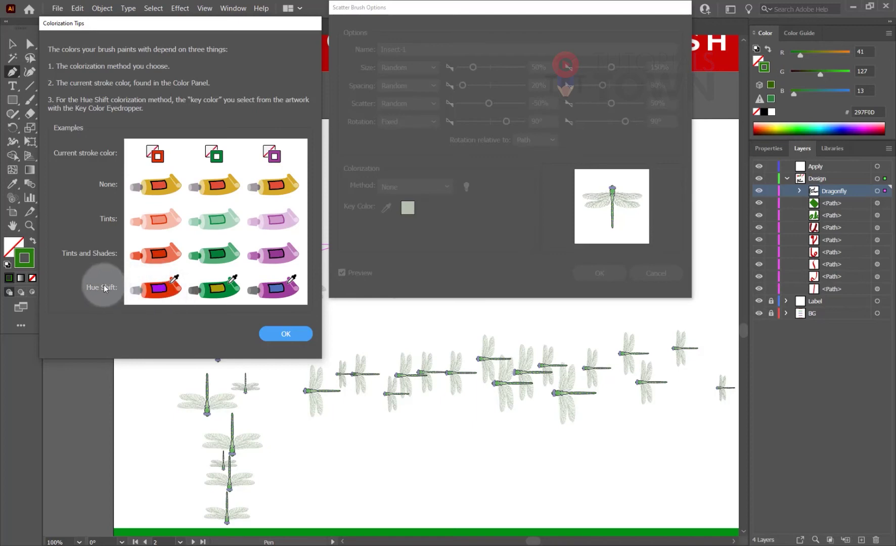
pyautogui.click(273, 333)
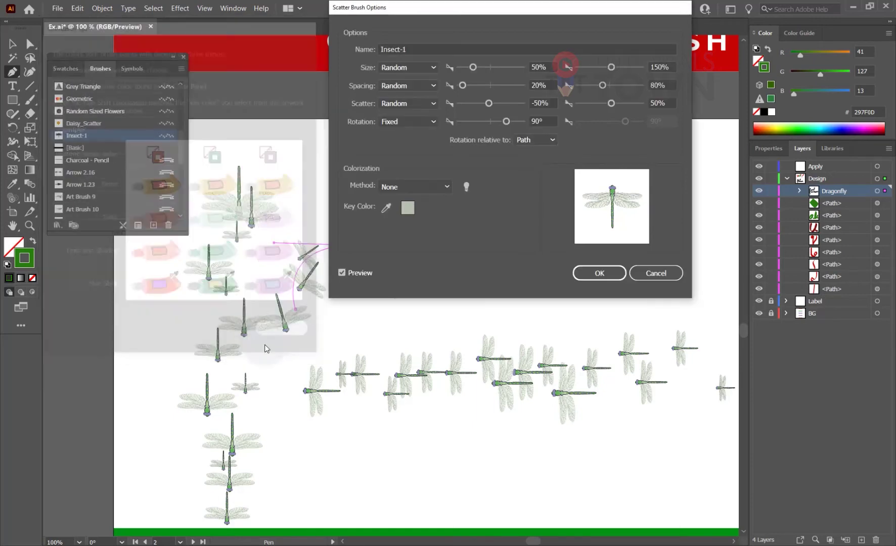
# - Set the Insect-1 brush's colorization method to Hue Shift and apply the change to the existing strokes
pyautogui.click(403, 184)
pyautogui.click(405, 241)
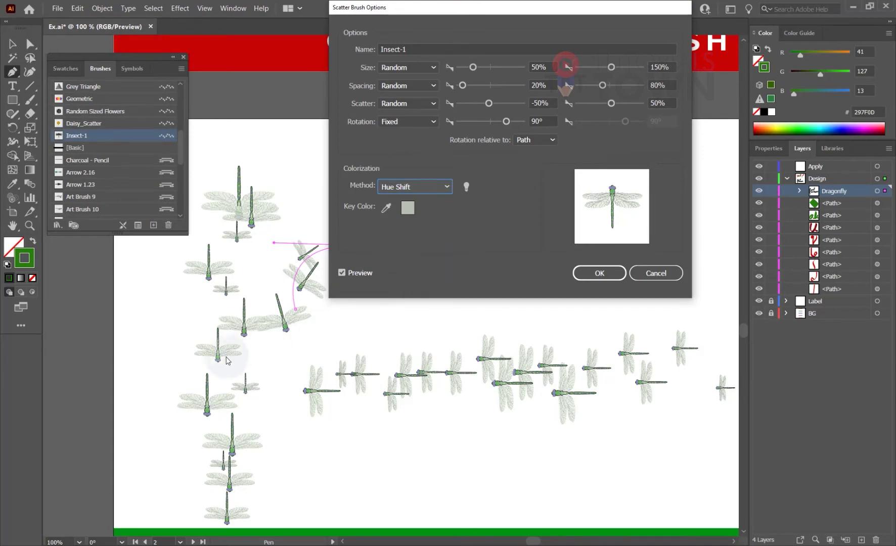
pyautogui.click(597, 274)
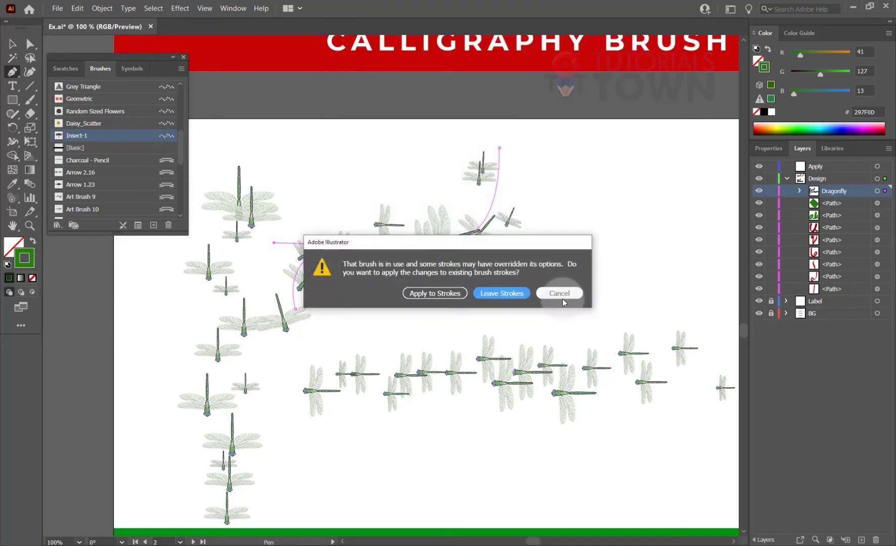
pyautogui.click(425, 292)
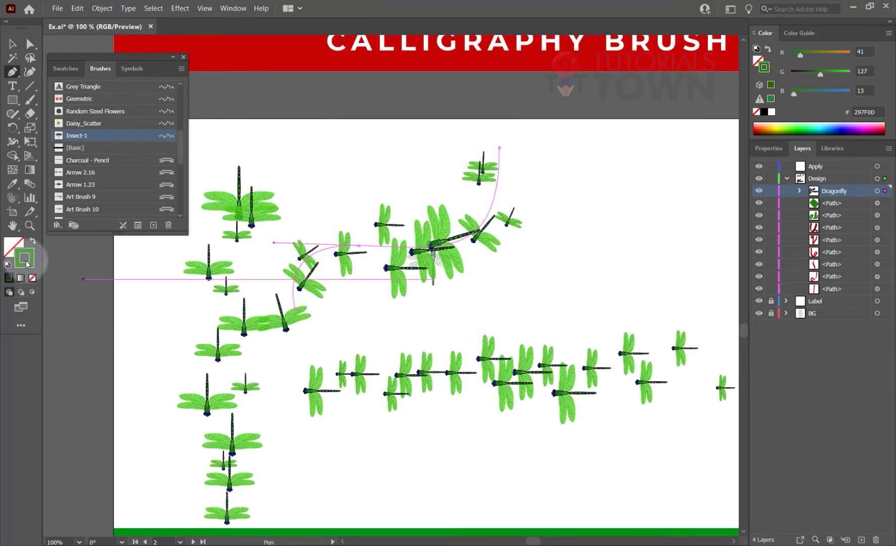
# - Delete the stray dragonfly overlapping the curved stroke, and move the curve up and away from the vertical row
pyautogui.keyDown('ctrl'); pyautogui.click(368, 322); pyautogui.keyUp('ctrl')
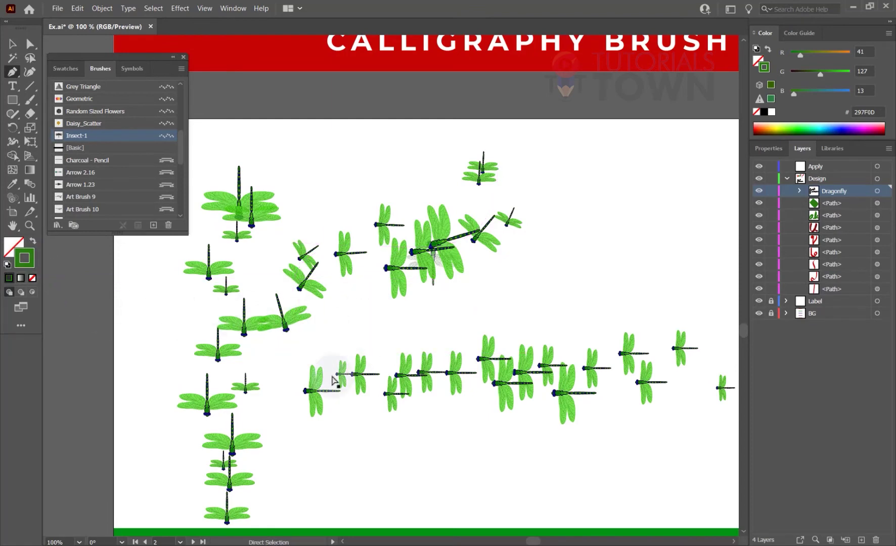
pyautogui.click(12, 44)
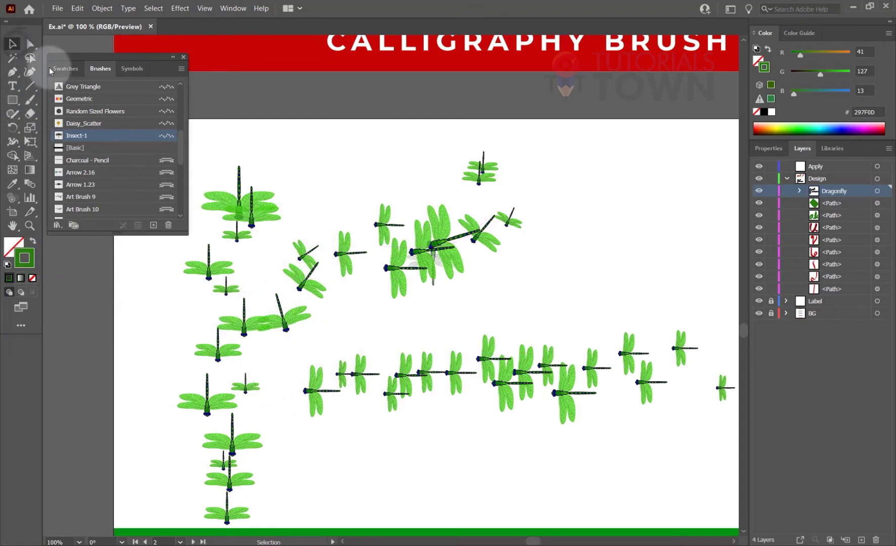
pyautogui.click(473, 246)
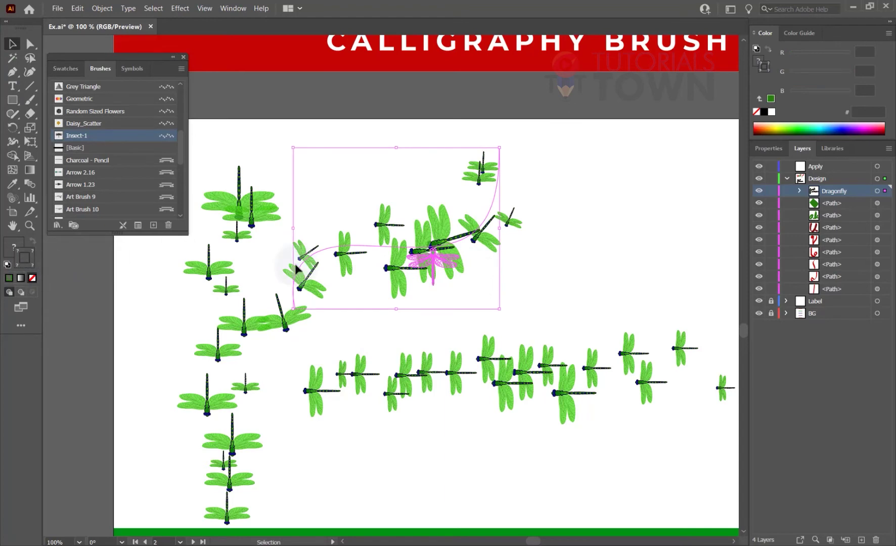
pyautogui.click(464, 305)
pyautogui.moveTo(433, 286); pyautogui.dragTo(648, 207)
pyautogui.press('Delete')
pyautogui.moveTo(447, 244); pyautogui.dragTo(545, 222)
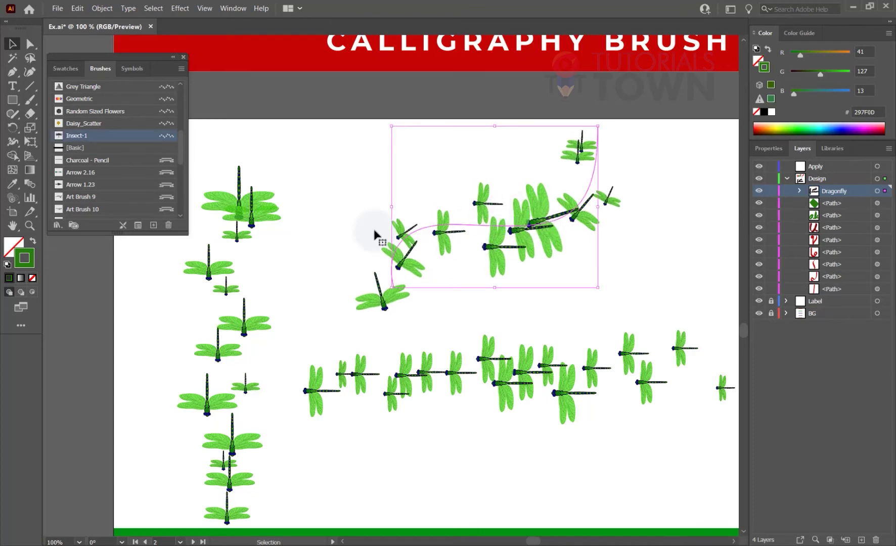
# - Change the curved dragonfly stroke's color to bright green 45F703
pyautogui.doubleClick(22, 265)
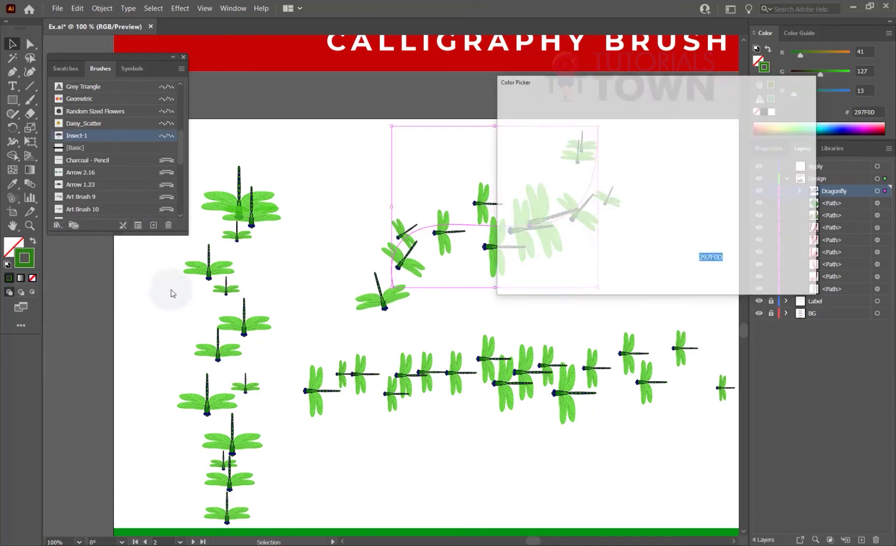
pyautogui.click(651, 118)
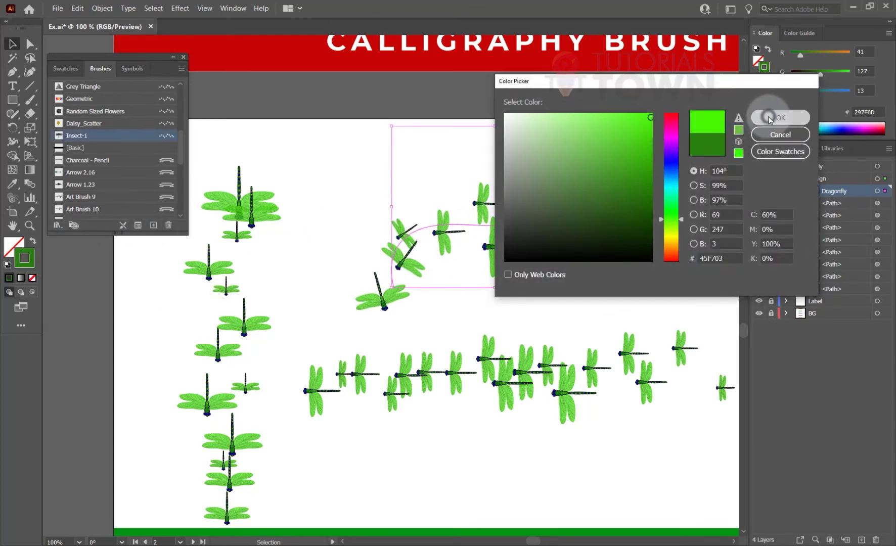
pyautogui.click(781, 117)
# - Recolor the curved dragonfly stroke to cyan 43FBFF and deselect it
pyautogui.doubleClick(23, 259)
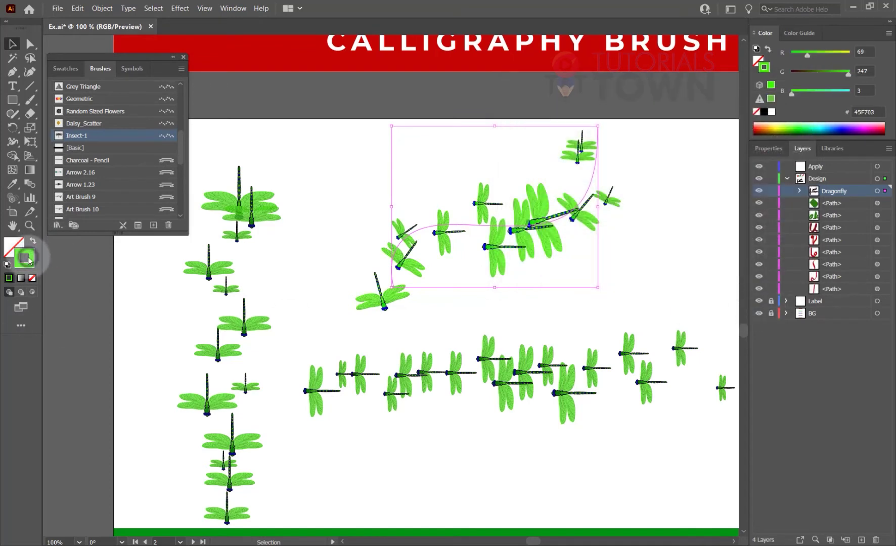
pyautogui.moveTo(663, 232); pyautogui.dragTo(667, 187)
pyautogui.click(769, 118)
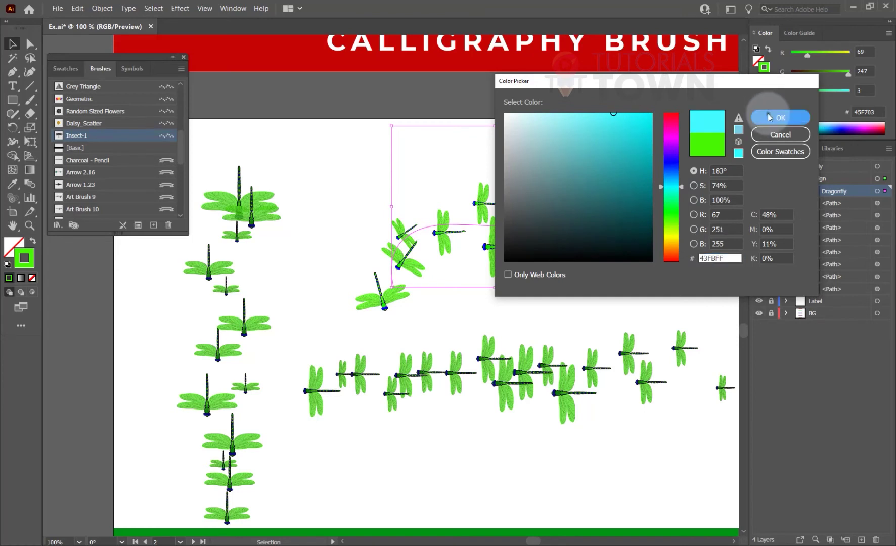
pyautogui.click(657, 199)
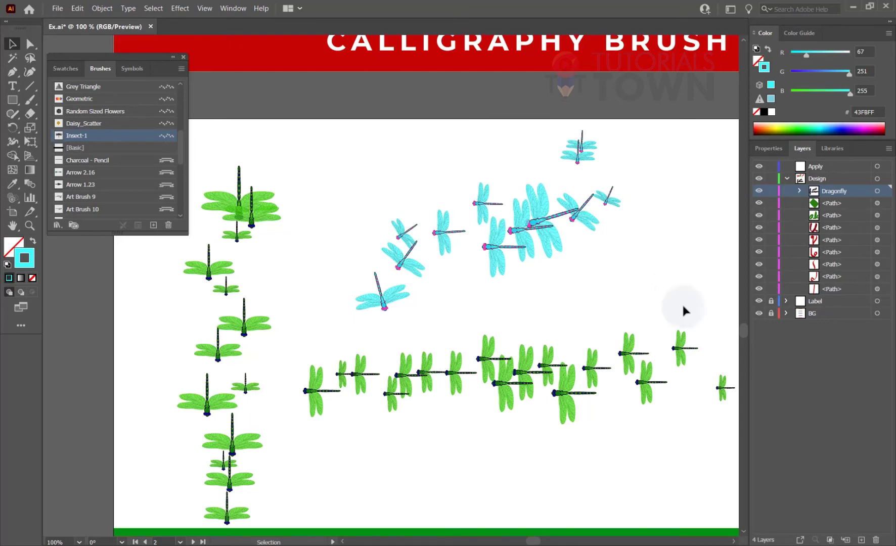
# - Select the dragonfly strokes, set the Insect-1 colorization method to Tints and Shades, and apply it to the existing strokes
pyautogui.moveTo(186, 286)
pyautogui.mouseDown()
pyautogui.moveTo(430, 388)
pyautogui.moveTo(385, 372)
pyautogui.mouseUp()
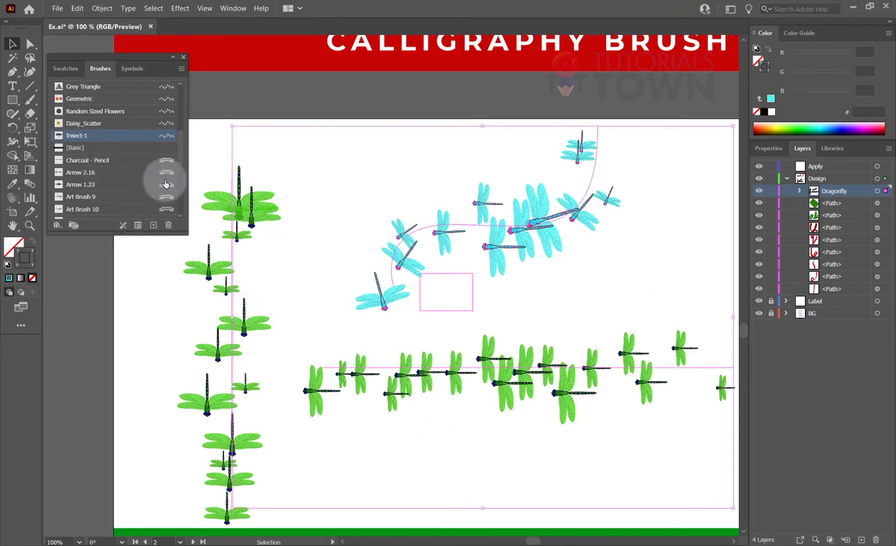
pyautogui.doubleClick(109, 136)
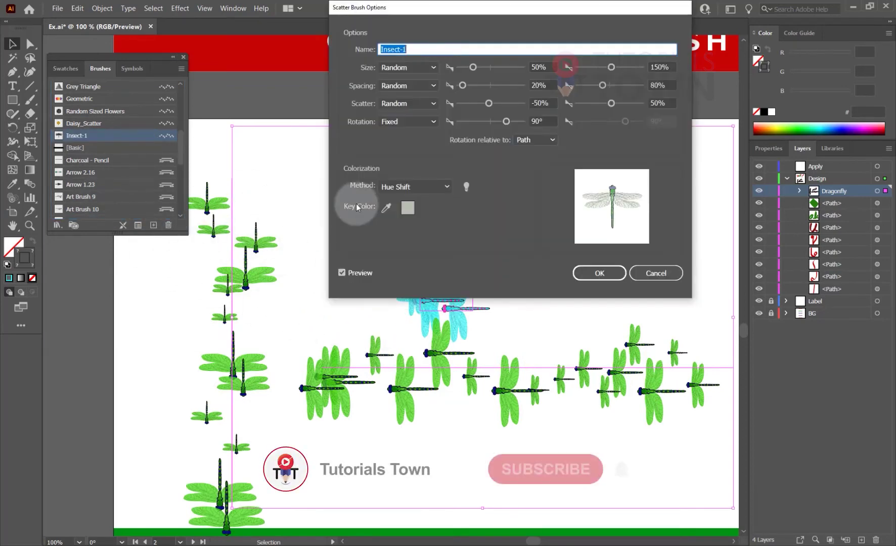
pyautogui.click(405, 187)
pyautogui.click(402, 227)
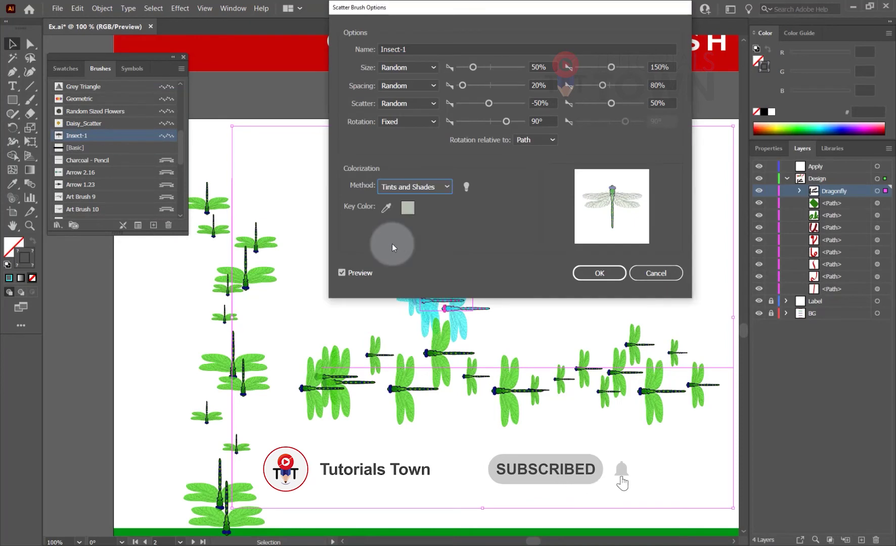
pyautogui.click(598, 276)
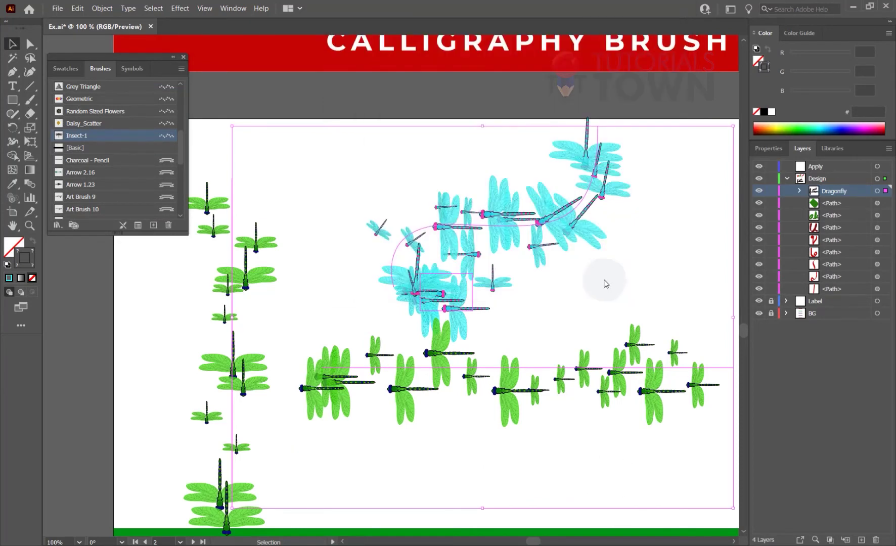
pyautogui.click(438, 295)
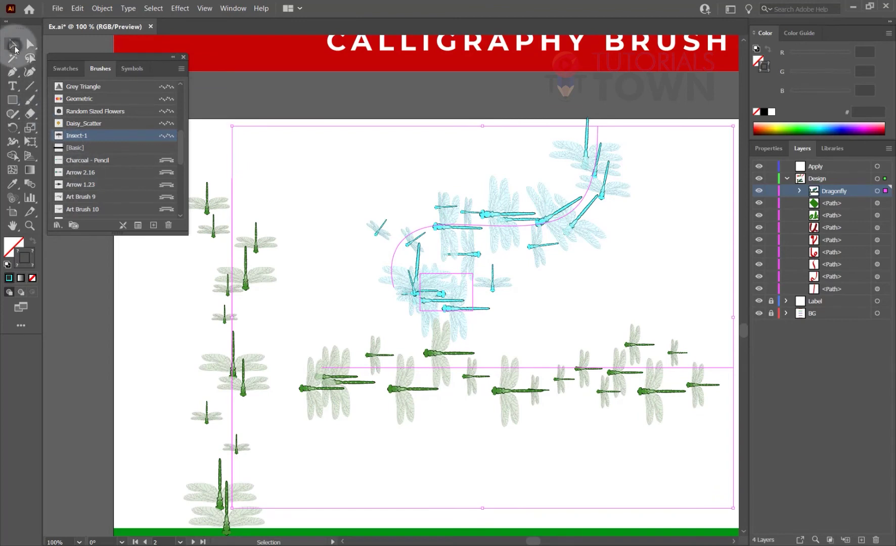
# - Move the curved dragonfly stroke off the overlapping small brushed rectangle and delete that rectangle
pyautogui.click(293, 172)
pyautogui.moveTo(416, 294)
pyautogui.mouseDown()
pyautogui.moveTo(363, 294)
pyautogui.moveTo(356, 273)
pyautogui.mouseUp()
pyautogui.click(444, 308)
pyautogui.press('Delete')
# - Draw a small, wide, flat rectangle on the empty Art Brush artboard as the first piece of new brush artwork
pyautogui.press('z')
pyautogui.moveTo(339, 205); pyautogui.dragTo(419, 287)
pyautogui.moveTo(372, 339); pyautogui.dragTo(365, 364)
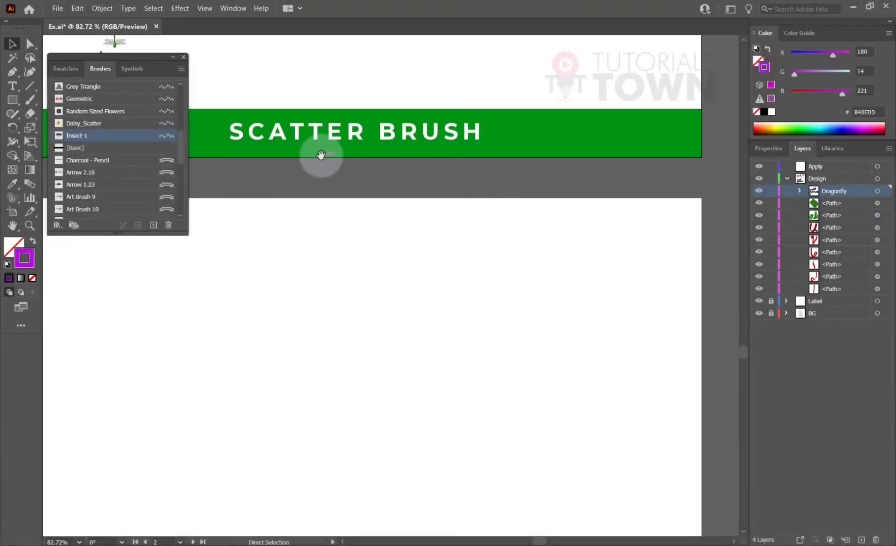
pyautogui.hotkey('ctrl', '-')
pyautogui.hotkey('ctrl', '-')
pyautogui.moveTo(354, 323); pyautogui.dragTo(338, 280)
pyautogui.moveTo(562, 190); pyautogui.dragTo(591, 307)
pyautogui.moveTo(368, 343); pyautogui.dragTo(470, 344)
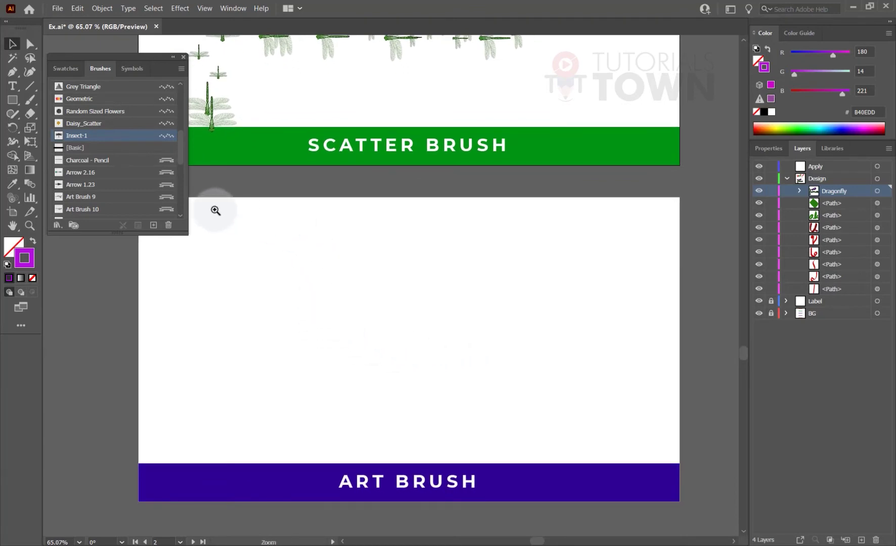
pyautogui.moveTo(216, 204); pyautogui.dragTo(258, 269)
pyautogui.press('m')
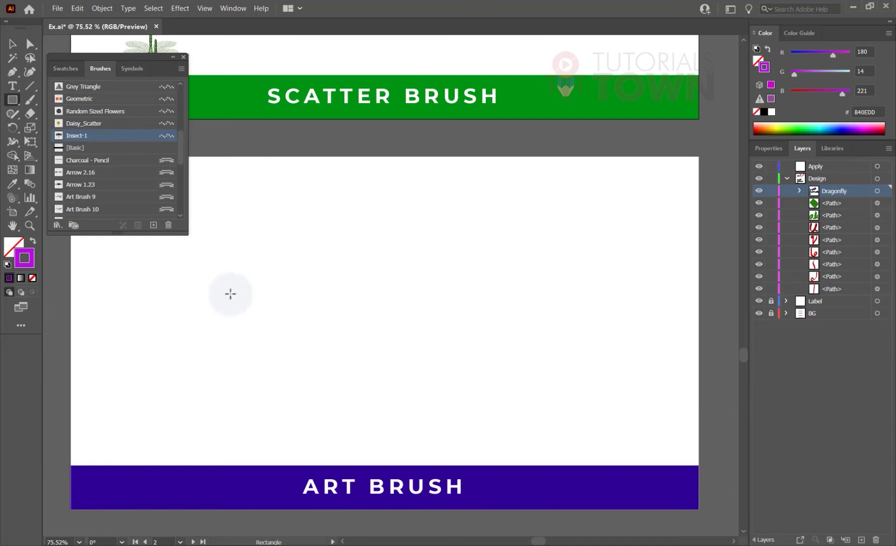
pyautogui.moveTo(203, 285); pyautogui.dragTo(277, 301)
# - Group all the purple and dark shapes of the new brush artwork and move the group toward the artboard's upper left
pyautogui.click(13, 44)
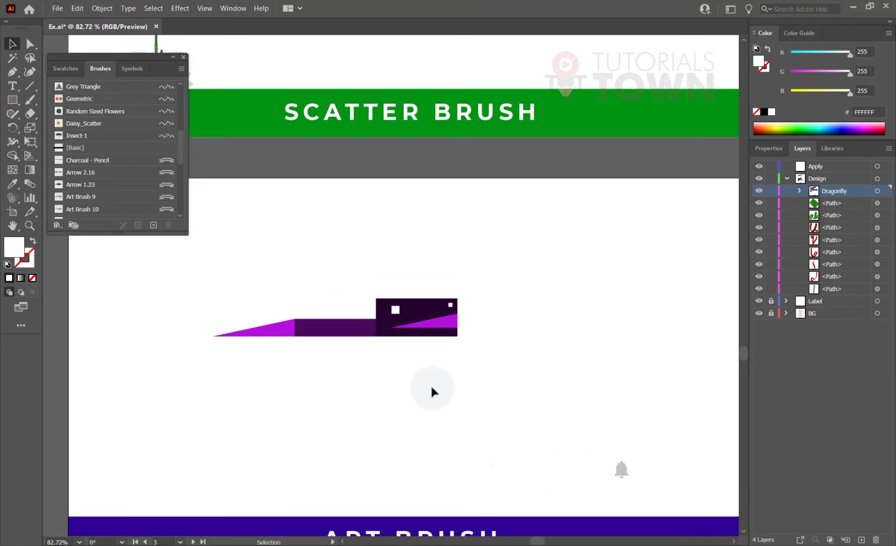
pyautogui.moveTo(474, 290); pyautogui.dragTo(214, 375)
pyautogui.rightClick(314, 327)
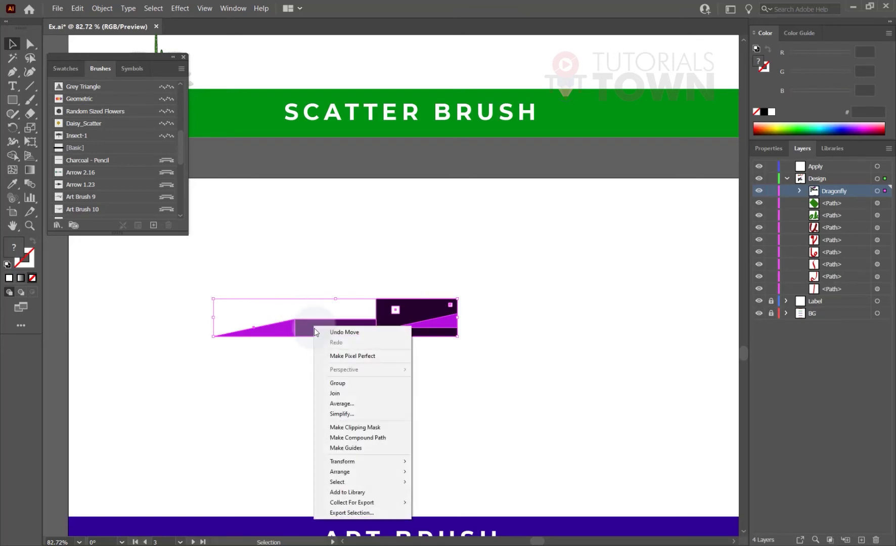
pyautogui.click(336, 386)
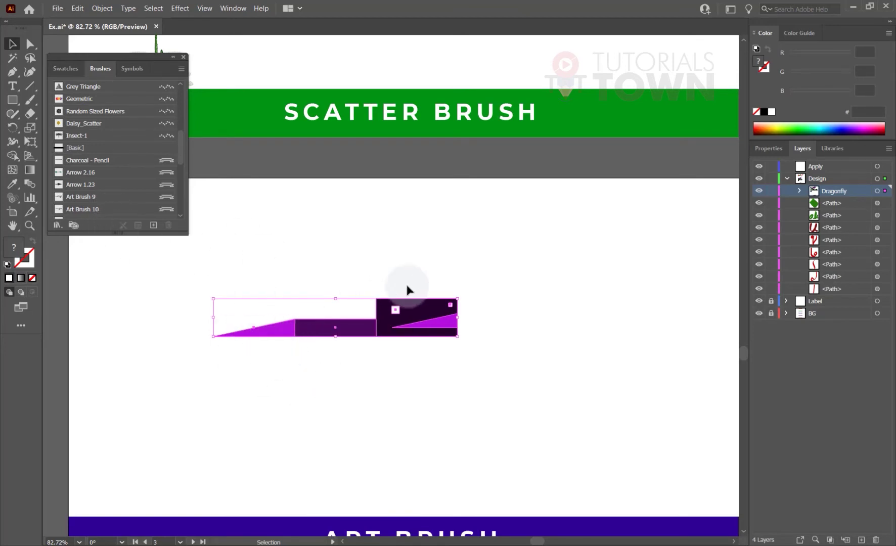
pyautogui.moveTo(395, 320); pyautogui.dragTo(304, 280)
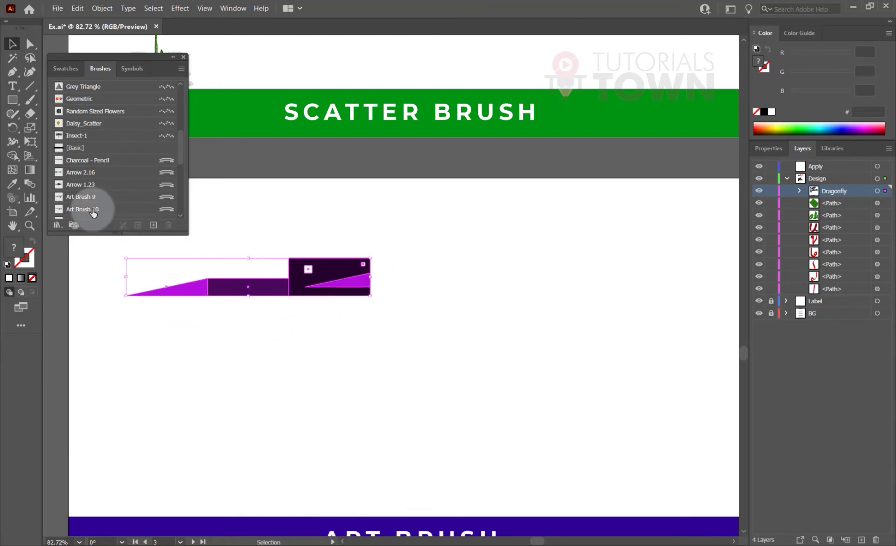
# - Create an art brush named Corcs-1 from the grouped artwork, with Fixed width and Stretch to Fit Stroke Length
pyautogui.click(154, 226)
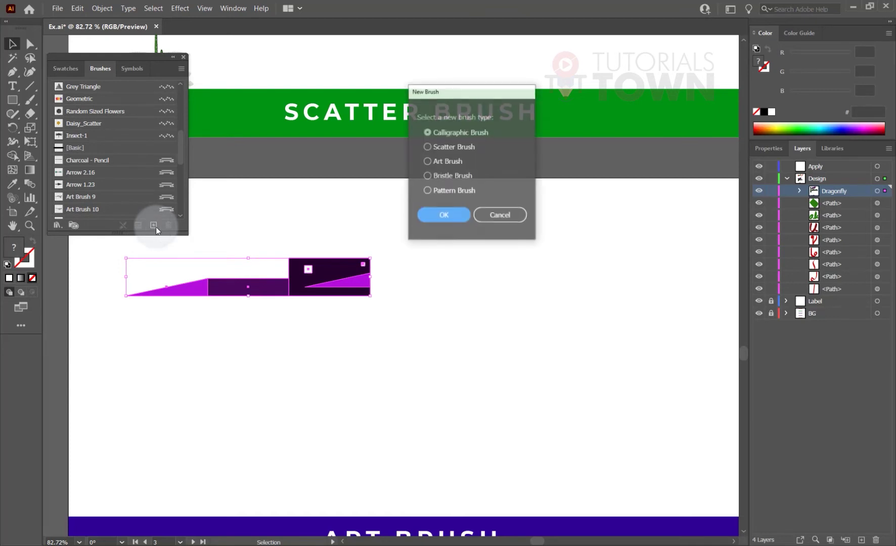
pyautogui.click(444, 160)
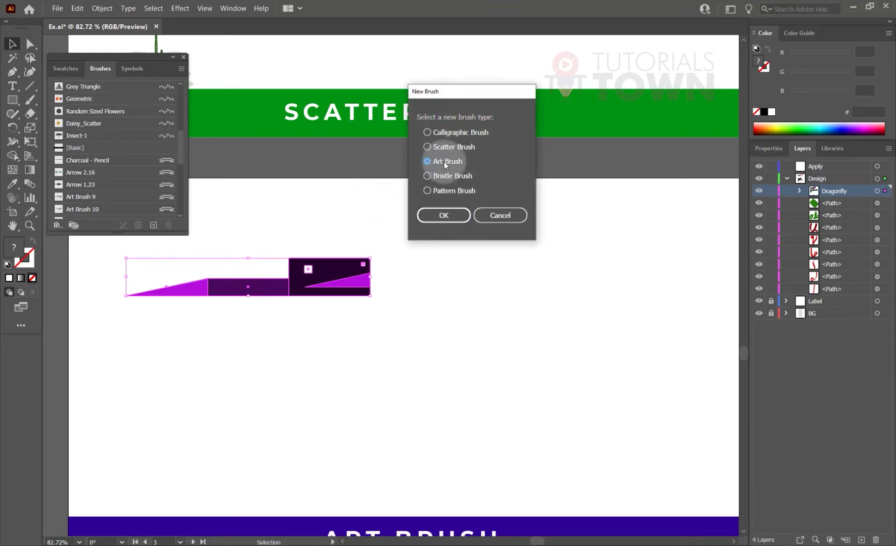
pyautogui.click(435, 214)
pyautogui.moveTo(358, 94)
pyautogui.mouseDown()
pyautogui.moveTo(482, 65)
pyautogui.moveTo(475, 60)
pyautogui.mouseUp()
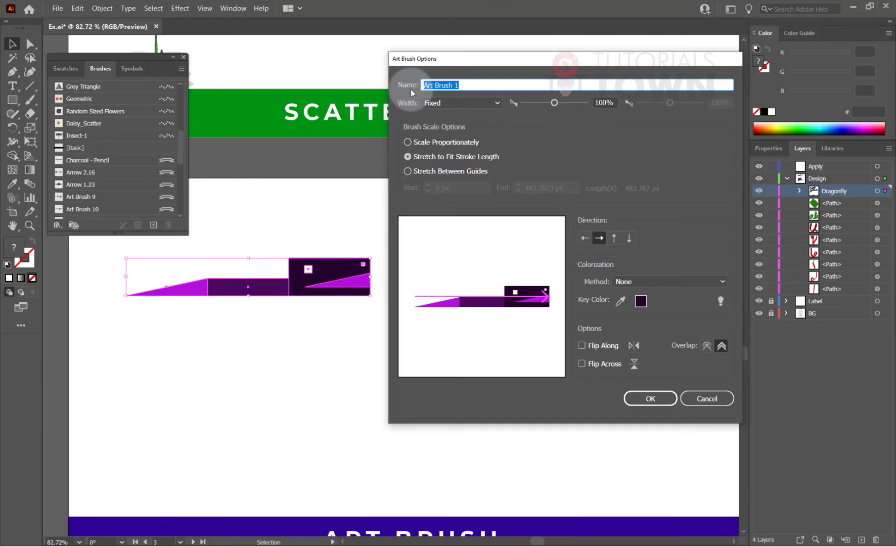
pyautogui.write('Corcs-1')
pyautogui.moveTo(426, 71); pyautogui.dragTo(404, 62)
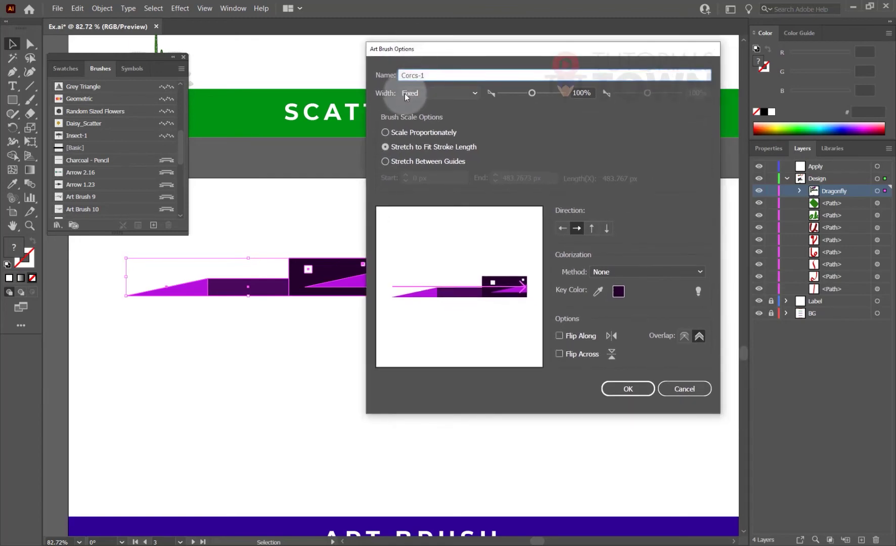
pyautogui.click(421, 97)
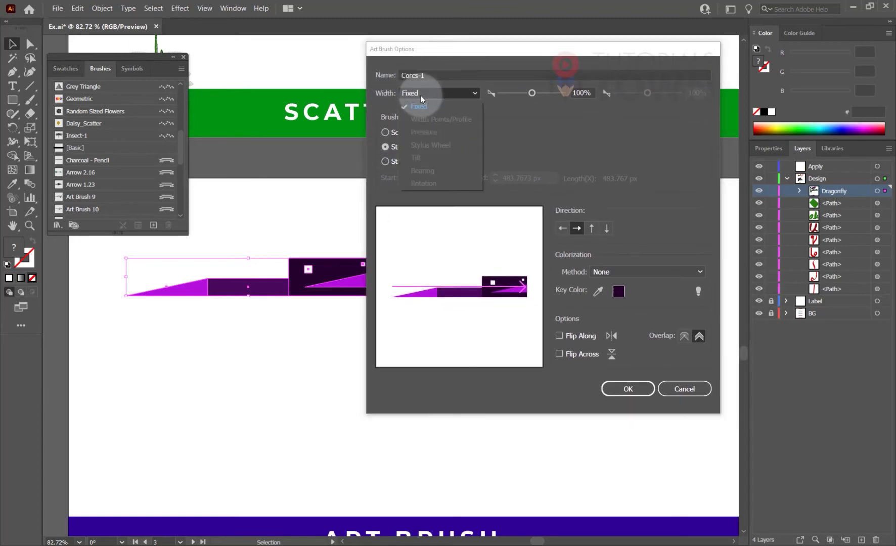
pyautogui.click(500, 105)
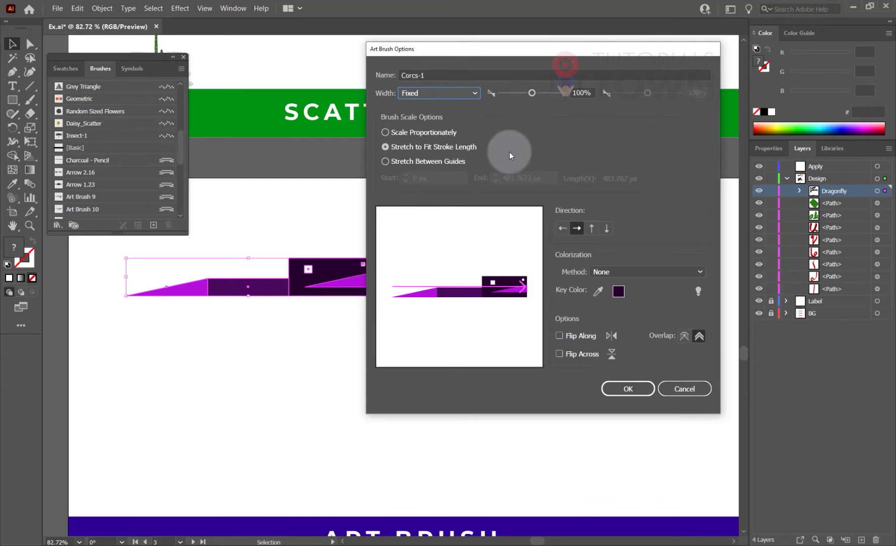
pyautogui.moveTo(470, 52); pyautogui.dragTo(520, 46)
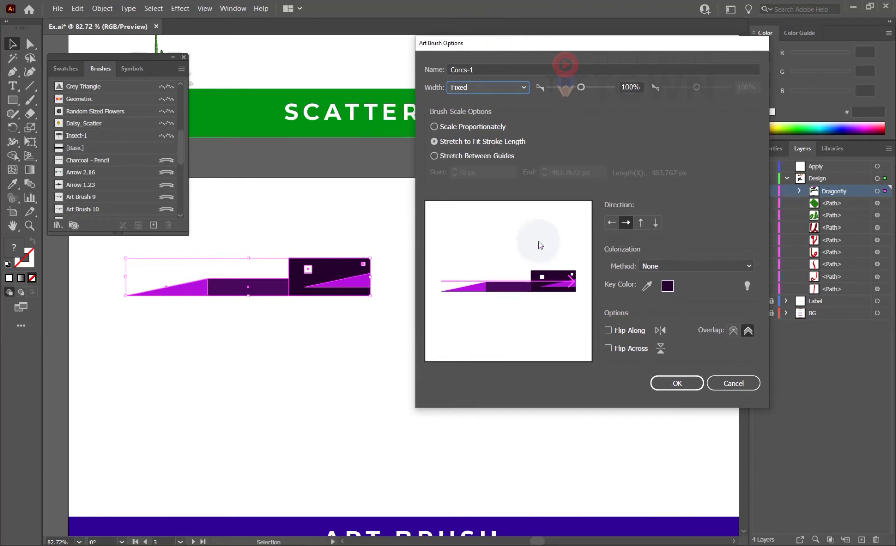
pyautogui.click(663, 386)
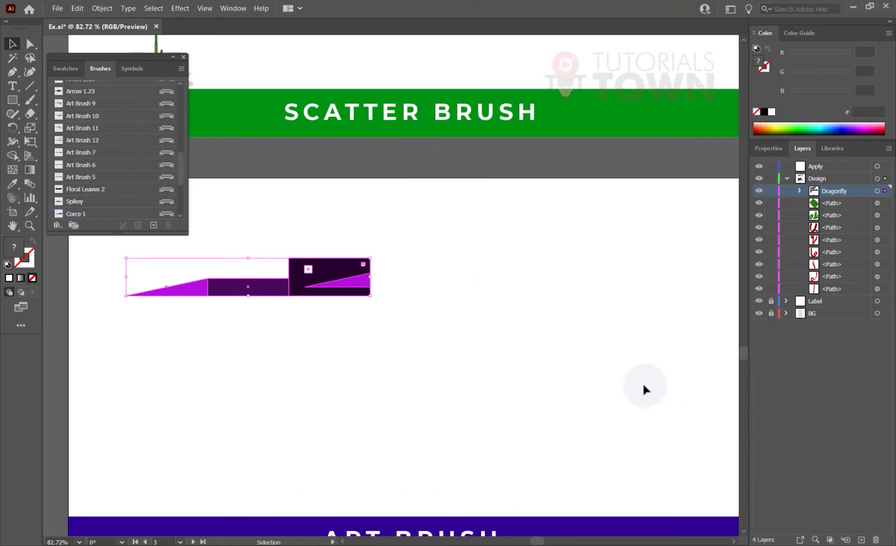
# - Draw a long horizontal line below the brush artwork and apply the Corcs-1 brush to it
pyautogui.scroll(-1, 76, 198)
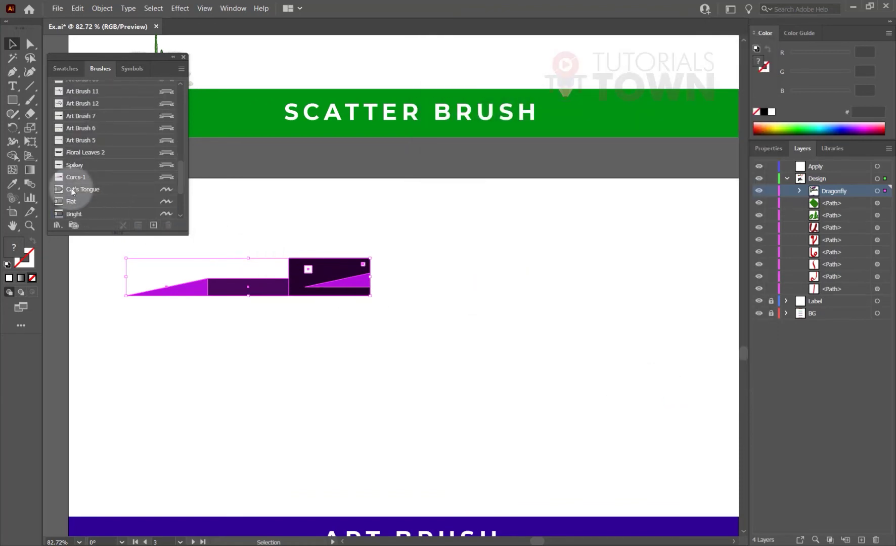
pyautogui.click(190, 358)
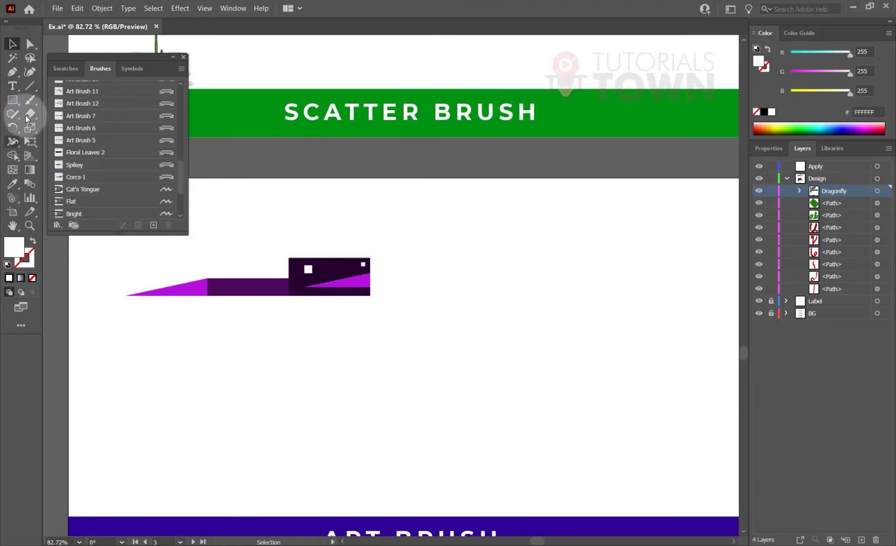
pyautogui.click(30, 87)
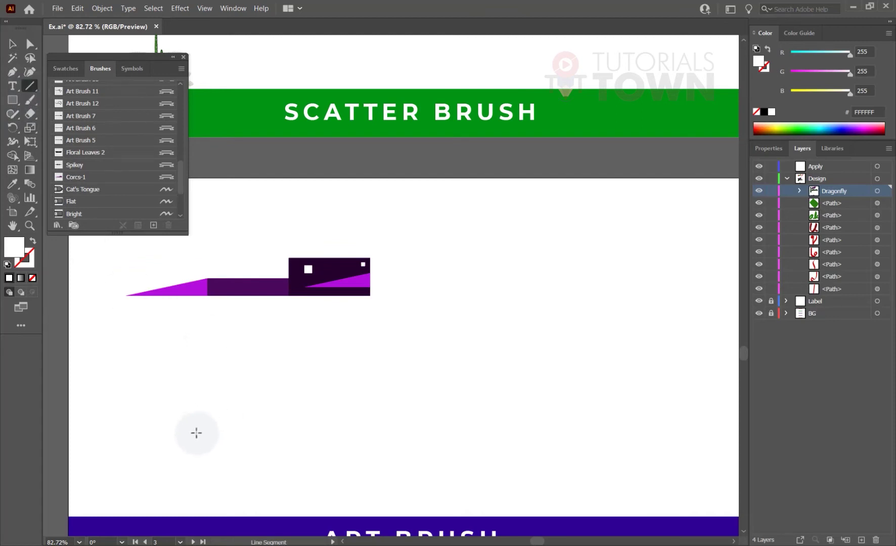
pyautogui.moveTo(197, 431); pyautogui.dragTo(586, 430)
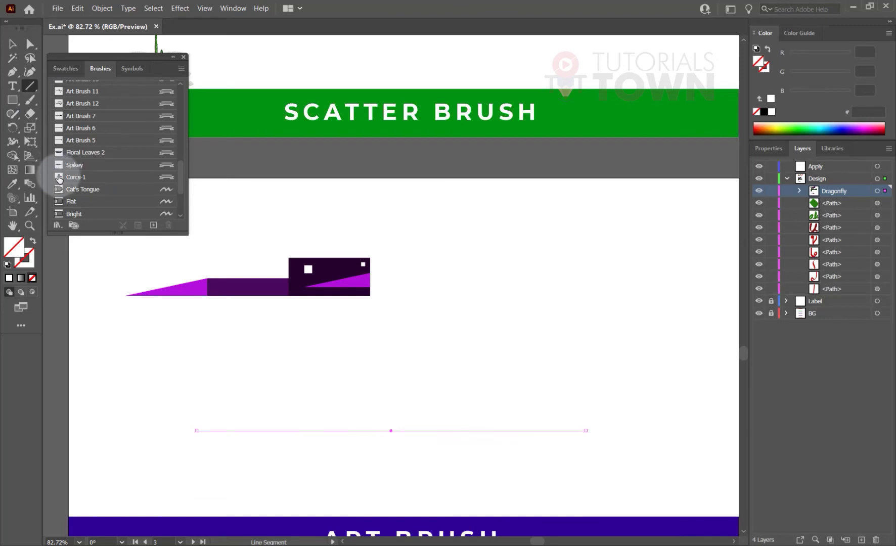
pyautogui.click(59, 177)
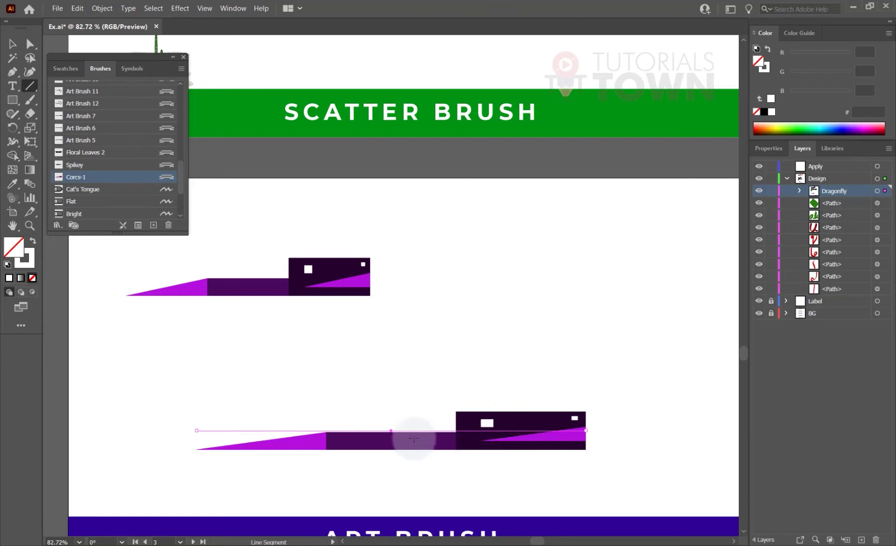
# - Preview the Corcs-1 brush on the line at widths of 189% and 37%, and return the width to 100%
pyautogui.doubleClick(59, 177)
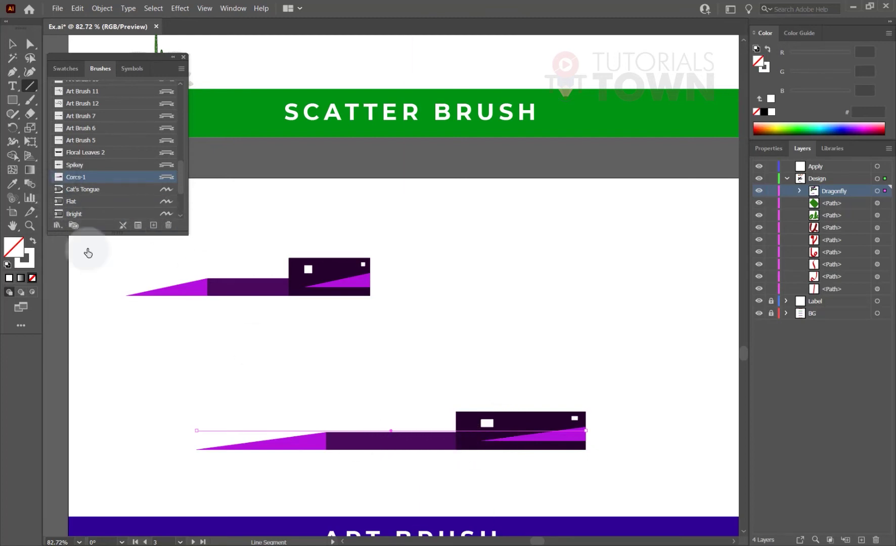
pyautogui.moveTo(394, 20); pyautogui.dragTo(374, 17)
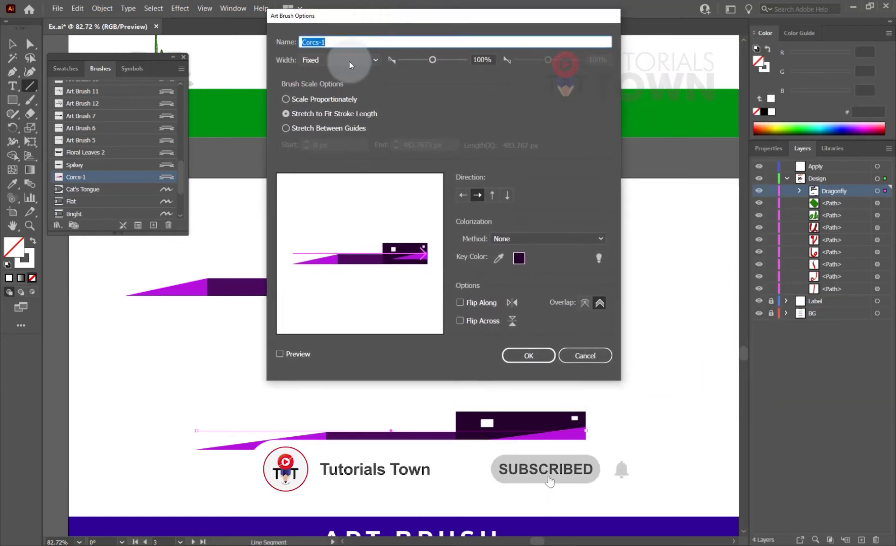
pyautogui.moveTo(436, 61); pyautogui.dragTo(446, 61)
pyautogui.click(301, 354)
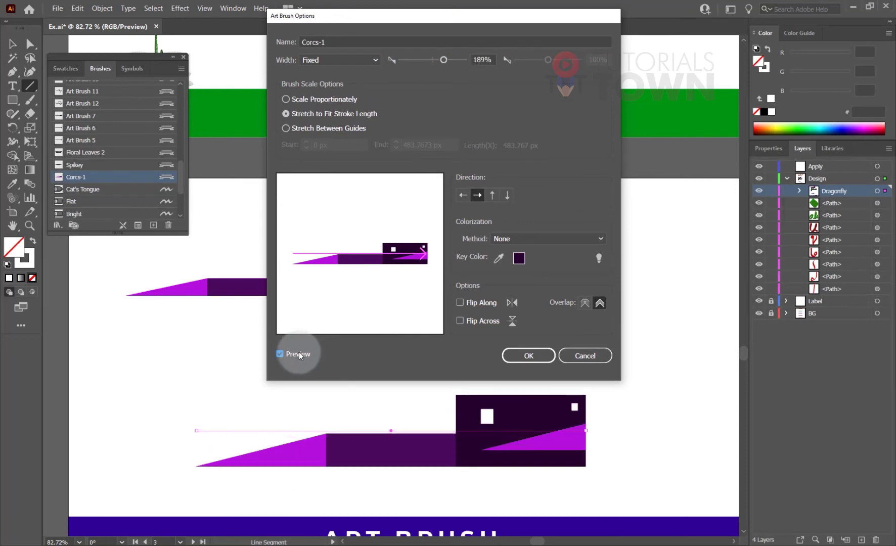
pyautogui.moveTo(454, 62); pyautogui.dragTo(412, 55)
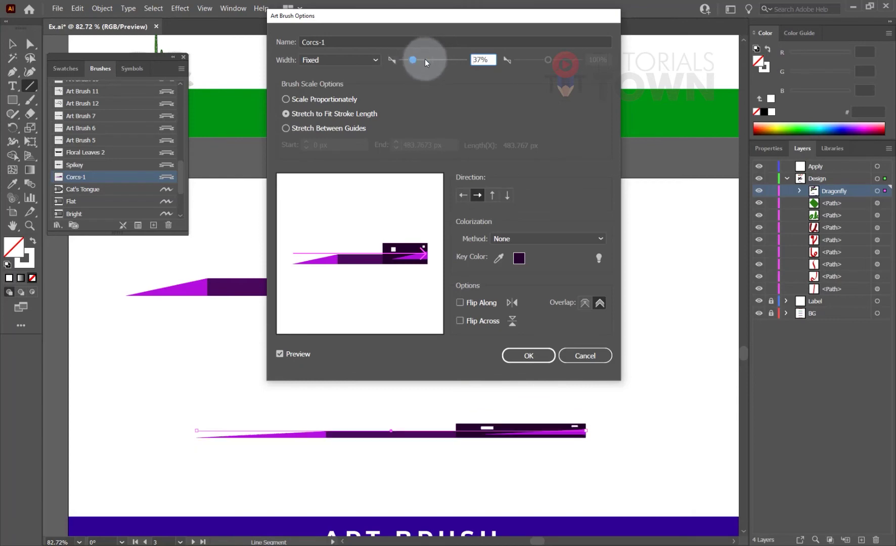
pyautogui.moveTo(479, 64); pyautogui.dragTo(460, 56)
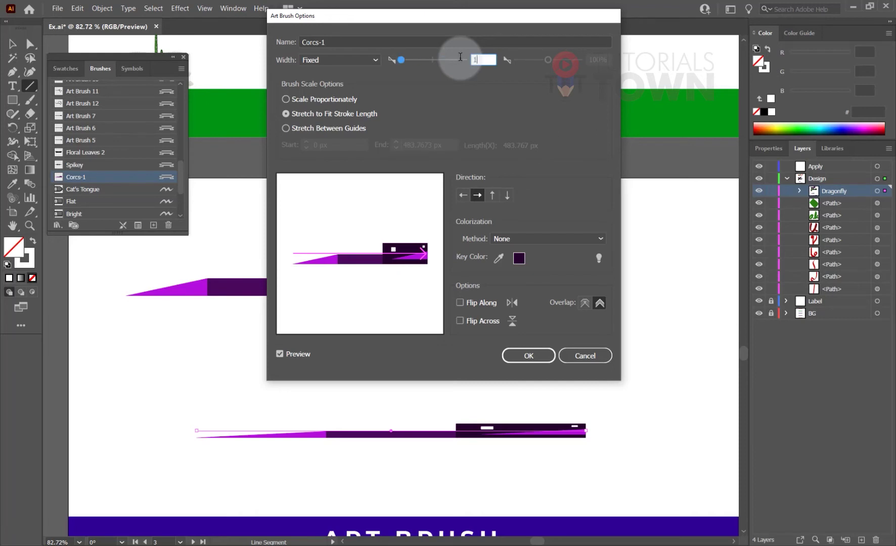
pyautogui.press('Tab')
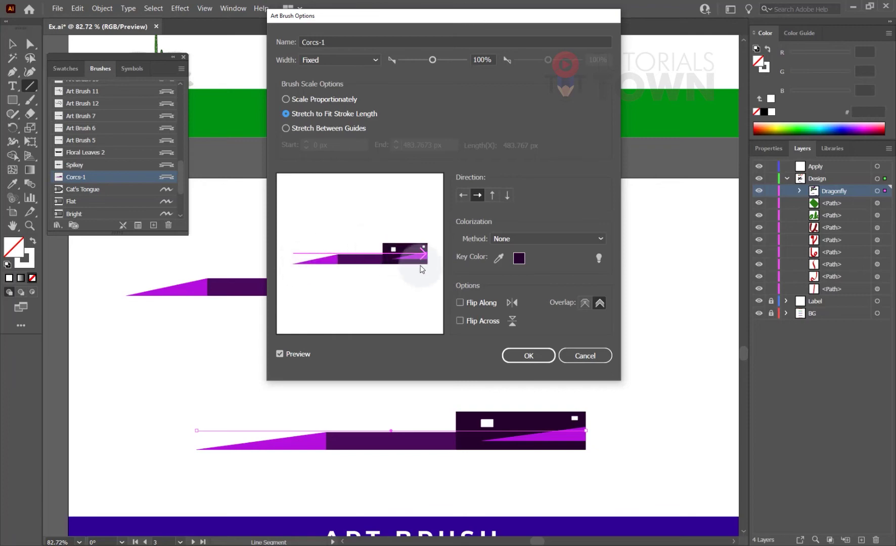
# - Try a leftward stroke direction for Corcs-1, apply it to the existing strokes, and undo the change
pyautogui.click(463, 195)
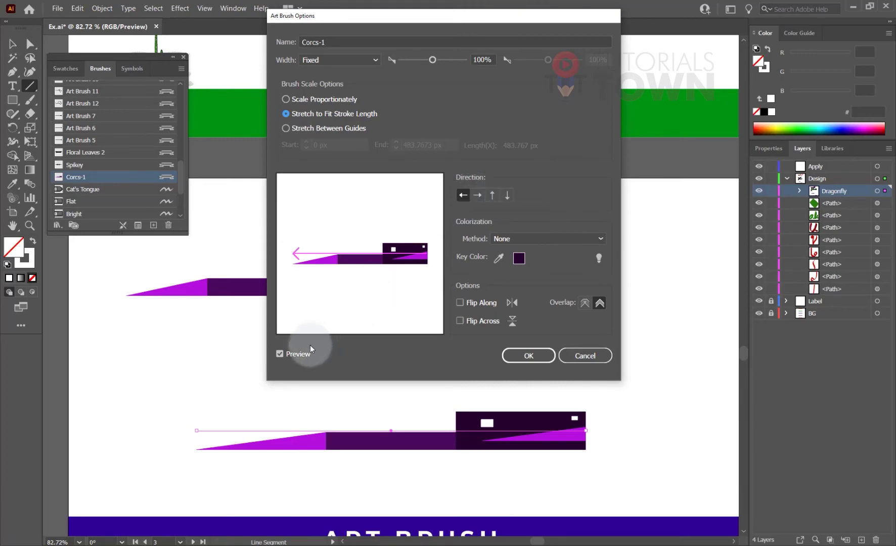
pyautogui.click(463, 195)
pyautogui.click(527, 355)
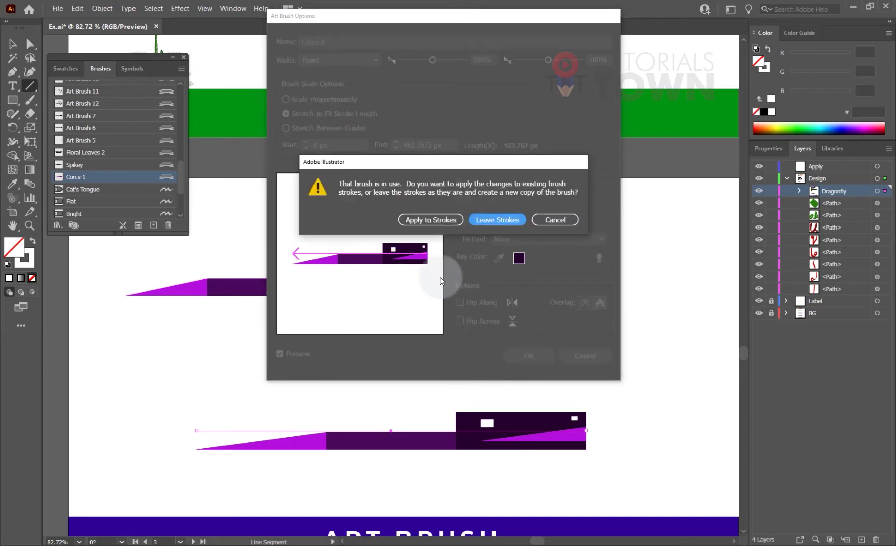
pyautogui.click(432, 219)
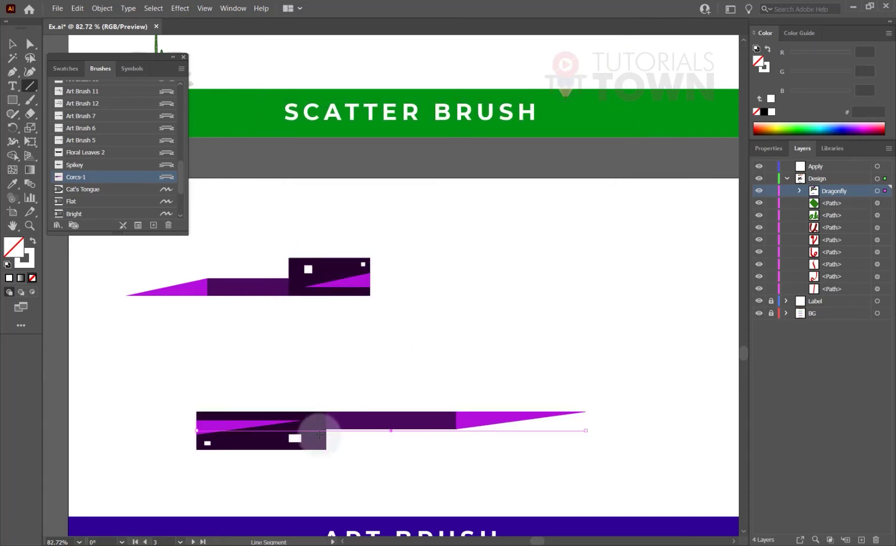
pyautogui.hotkey('ctrl', 'z')
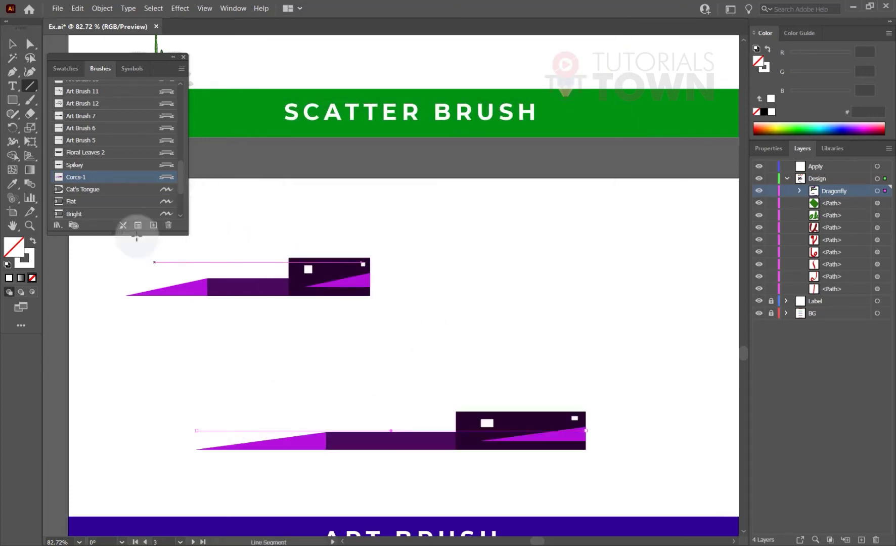
# - Set Corcs-1 to Stretch Between Guides, with the start guide at 161.1163 px and the end guide at 326.8359 px around the middle section
pyautogui.doubleClick(61, 177)
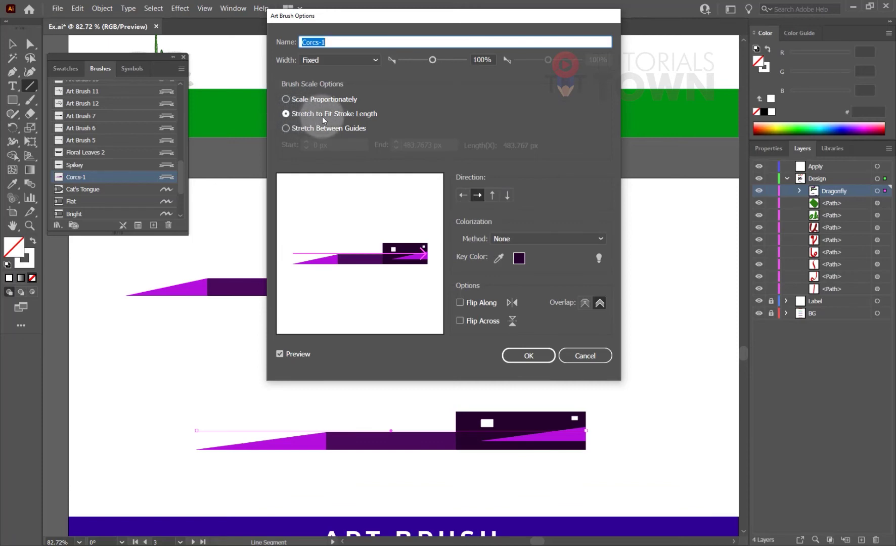
pyautogui.moveTo(330, 18); pyautogui.dragTo(441, 17)
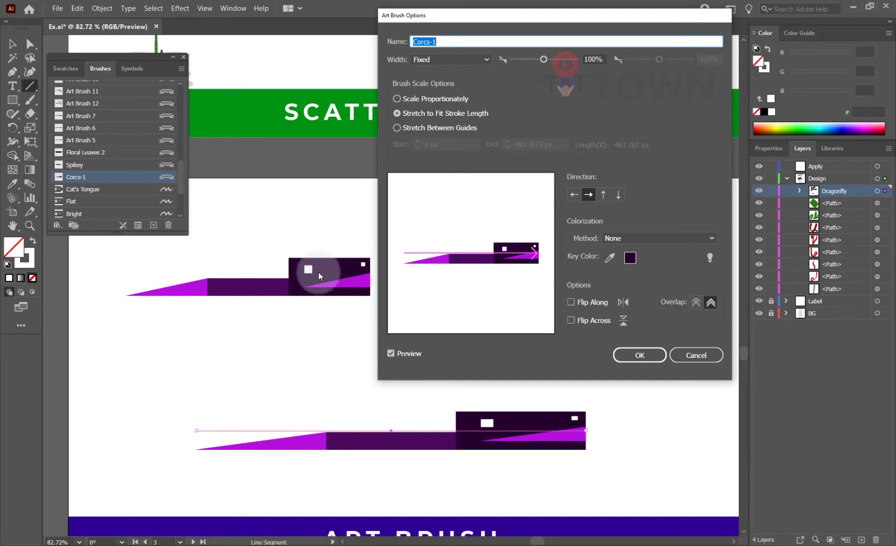
pyautogui.click(397, 128)
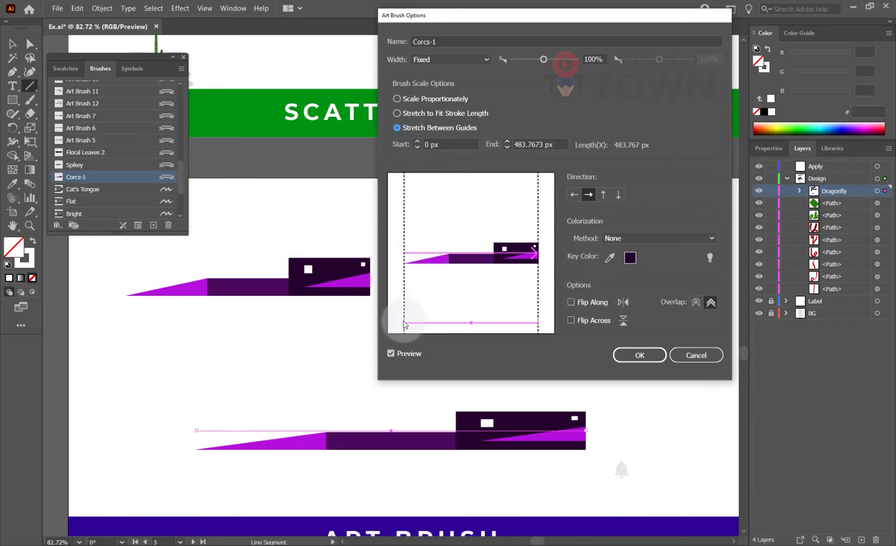
pyautogui.click(444, 145)
pyautogui.press('Up')
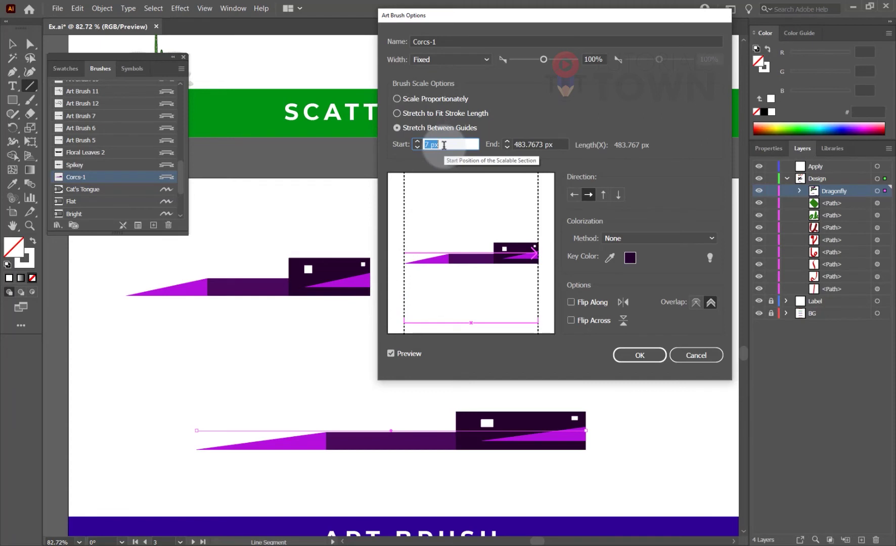
pyautogui.press('Up')
pyautogui.press('Up')
pyautogui.press('Up')
pyautogui.press('Up')
pyautogui.press('Up')
pyautogui.press('Up')
pyautogui.press('Up')
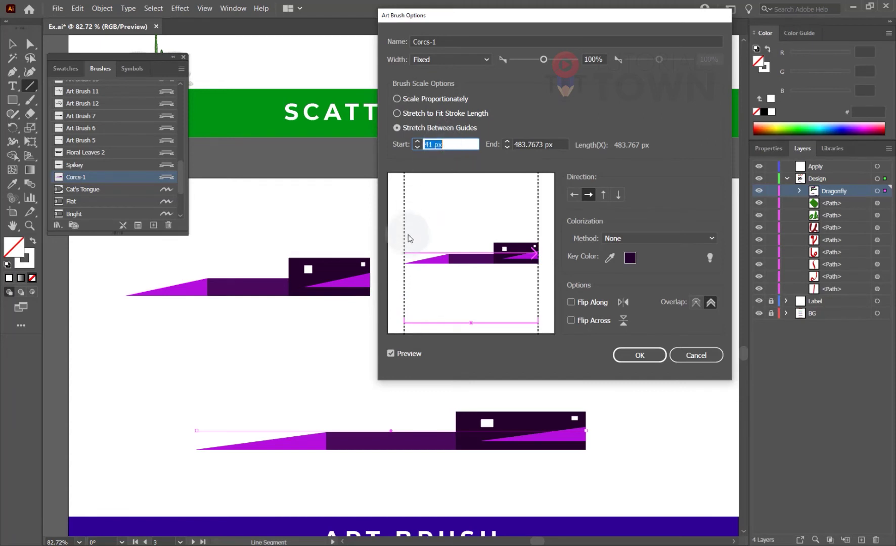
pyautogui.moveTo(405, 242); pyautogui.dragTo(450, 242)
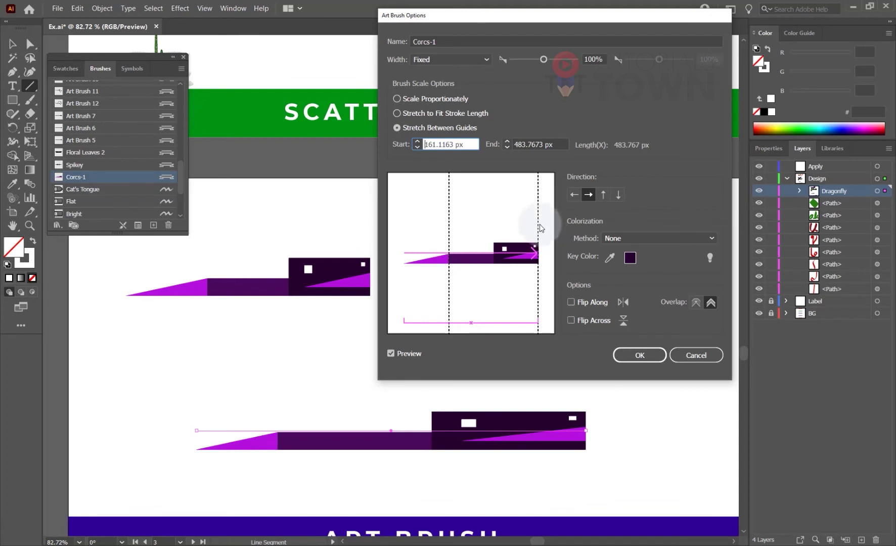
pyautogui.moveTo(539, 226); pyautogui.dragTo(496, 228)
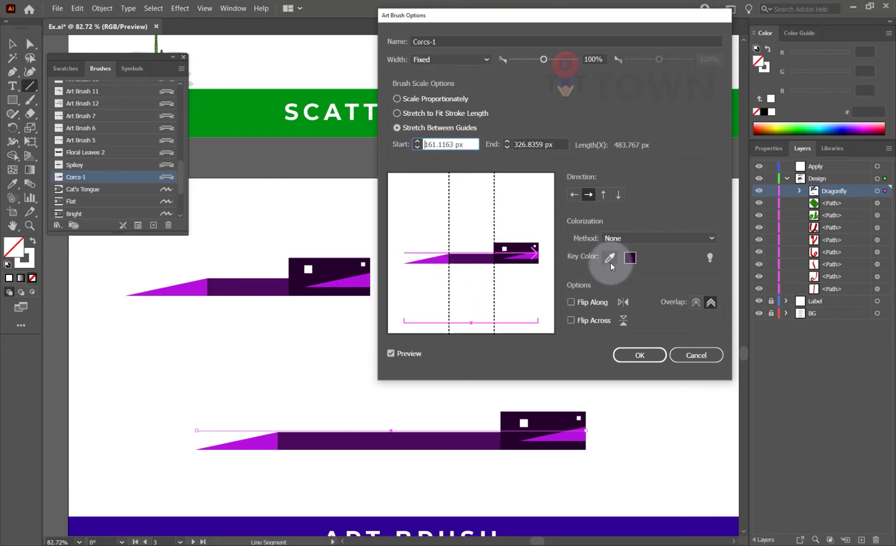
# - Preview Hue Shift colorization for Corcs-1 and set the method to Tints and Shades instead
pyautogui.click(619, 239)
pyautogui.click(620, 238)
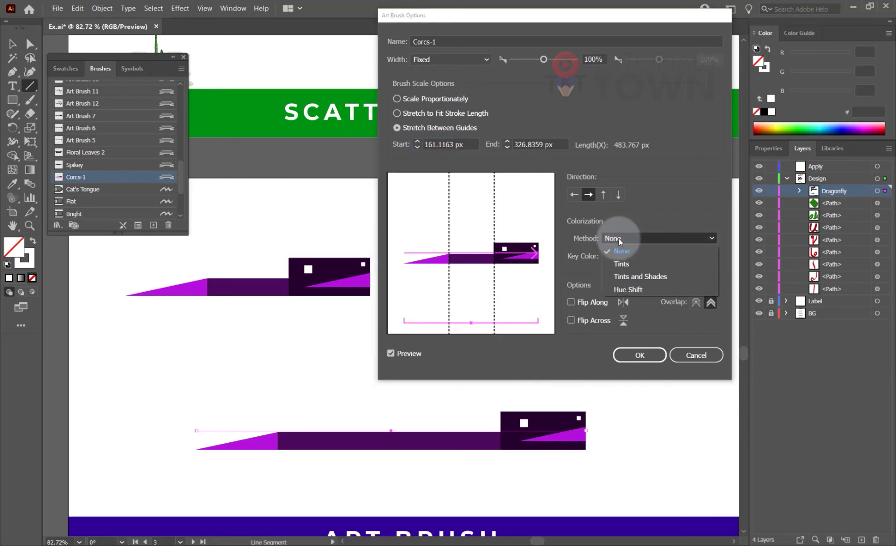
pyautogui.click(627, 289)
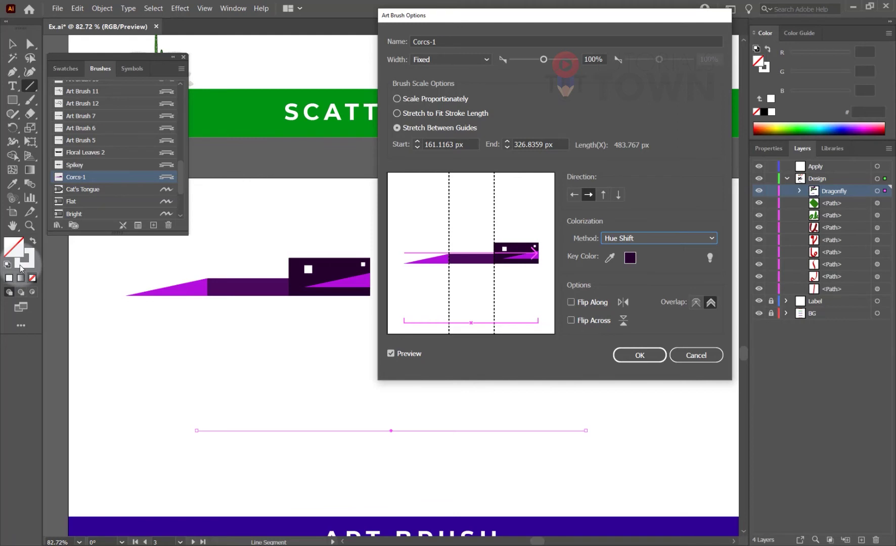
pyautogui.click(691, 241)
pyautogui.click(629, 284)
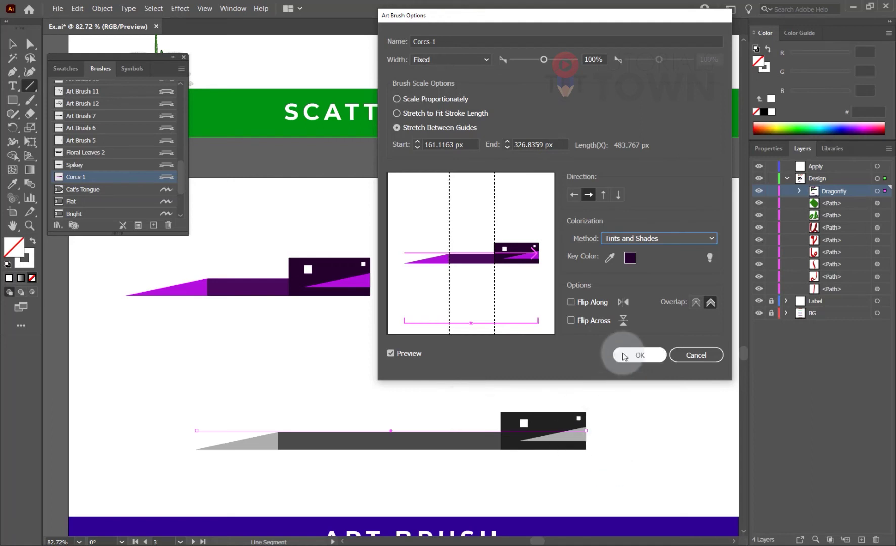
pyautogui.click(639, 356)
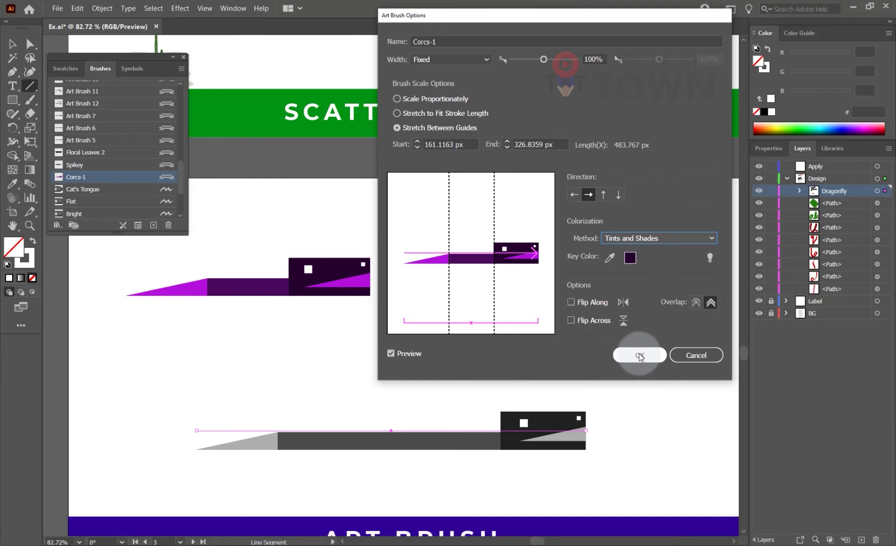
# - Preview the leftward direction for Corcs-1, keep it rightward, and apply the Tints and Shades colorization to the existing strokes
pyautogui.click(575, 195)
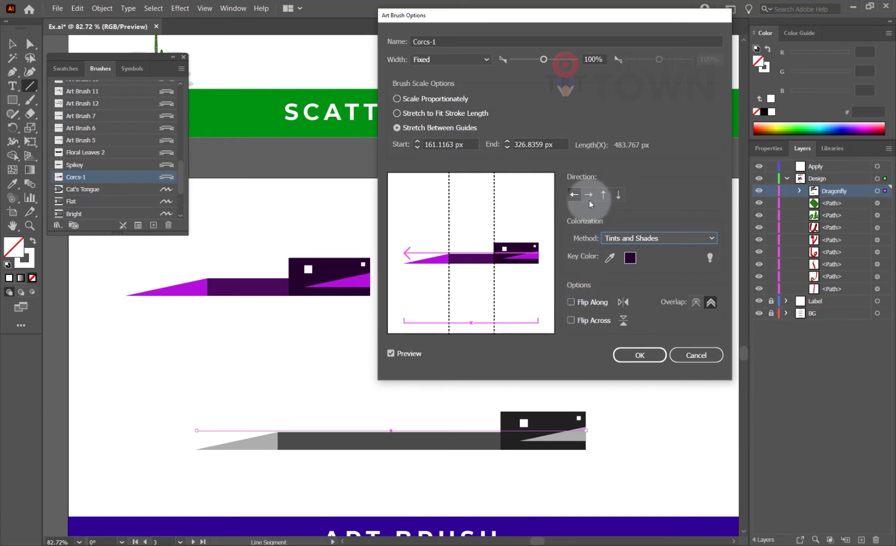
pyautogui.click(638, 354)
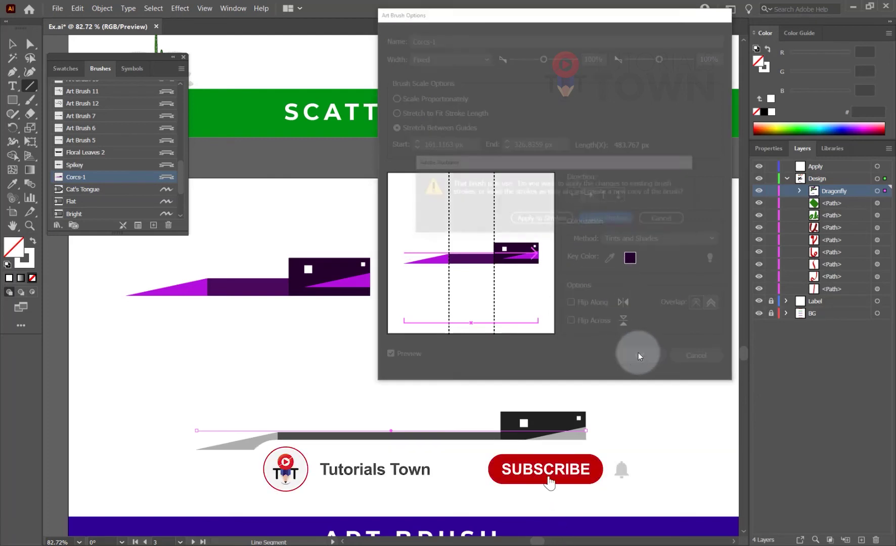
pyautogui.click(541, 219)
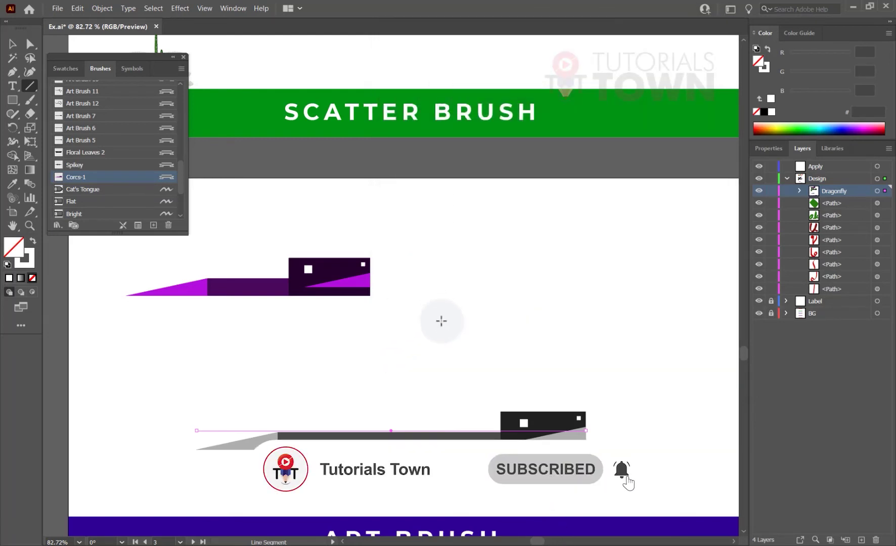
# - Draw an open S-shaped path with three anchor points above the grey stroke using the Pen tool
pyautogui.click(12, 72)
pyautogui.click(337, 395)
pyautogui.moveTo(446, 335); pyautogui.dragTo(514, 371)
pyautogui.moveTo(565, 245); pyautogui.dragTo(531, 192)
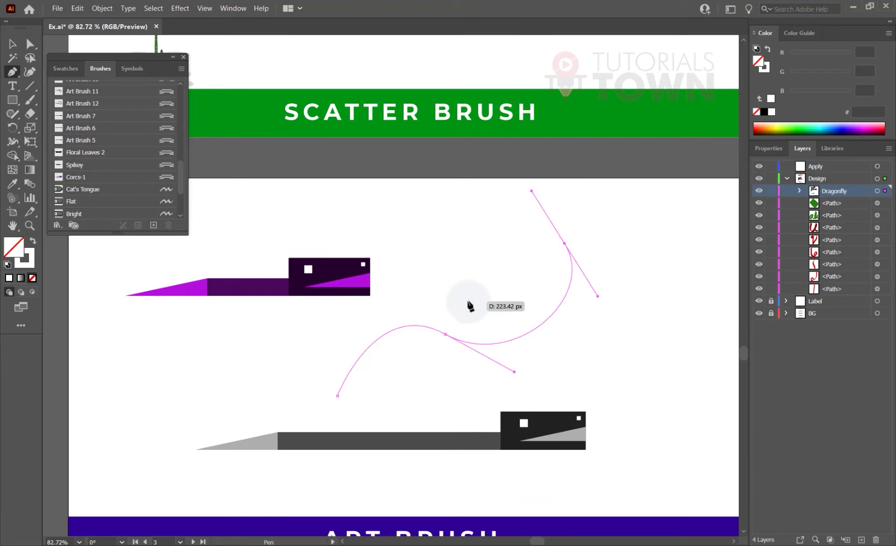
# - Apply the Corcs-1 brush to the curved path and pull both of its end anchors outward to lengthen it
pyautogui.click(59, 178)
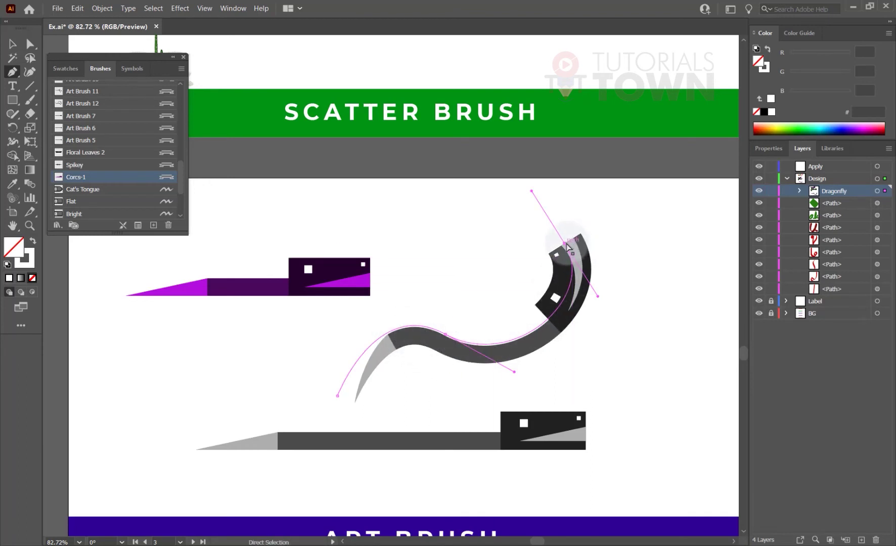
pyautogui.moveTo(566, 245)
pyautogui.mouseDown()
pyautogui.moveTo(603, 239)
pyautogui.moveTo(659, 202)
pyautogui.mouseUp()
pyautogui.moveTo(339, 396)
pyautogui.mouseDown()
pyautogui.moveTo(258, 364)
pyautogui.moveTo(265, 400)
pyautogui.mouseUp()
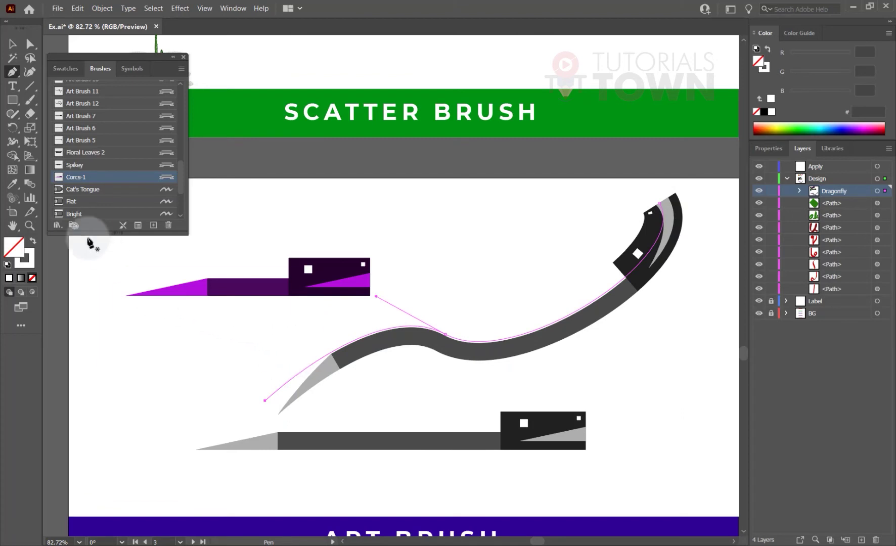
# - Set the curved path's stroke color to pink, FF1A77
pyautogui.click(28, 259)
pyautogui.doubleClick(25, 258)
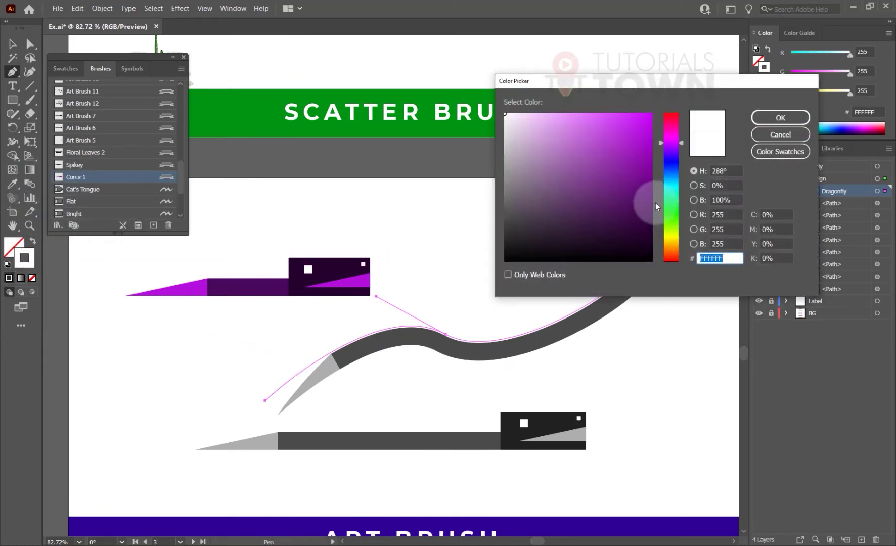
pyautogui.click(638, 114)
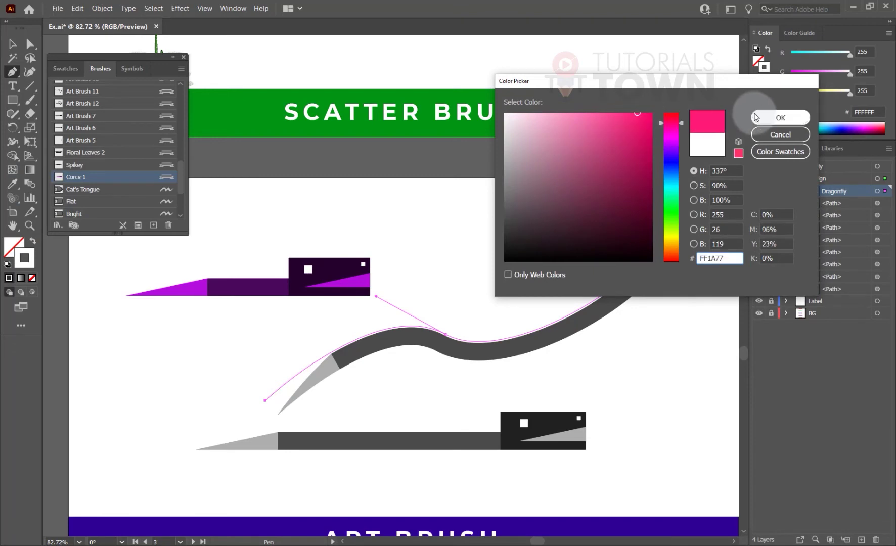
pyautogui.click(774, 118)
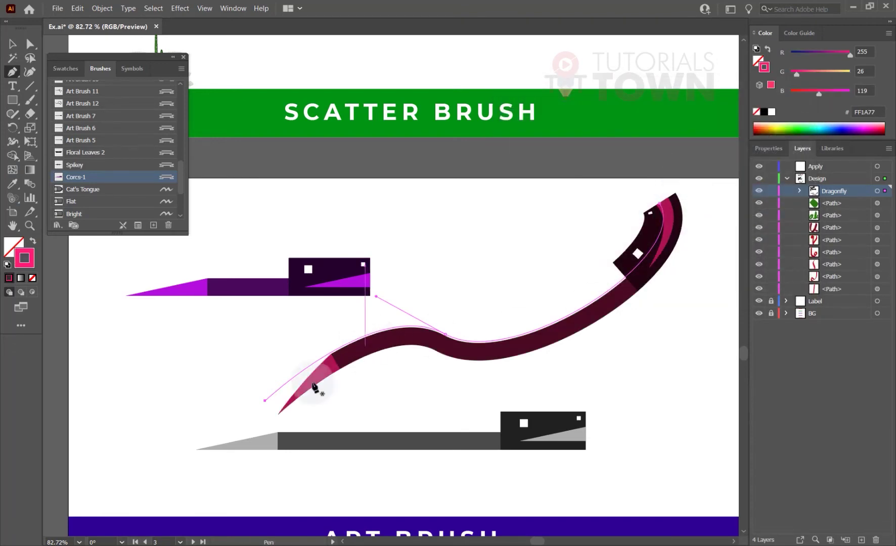
# - Change the curved path's stroke color to bright green, 1DFF52, and deselect the path
pyautogui.doubleClick(24, 265)
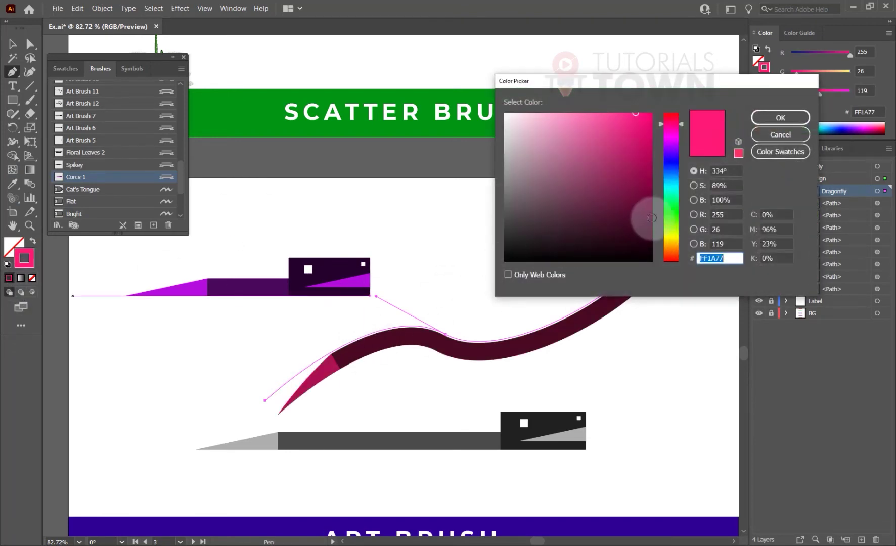
pyautogui.click(672, 207)
pyautogui.click(774, 118)
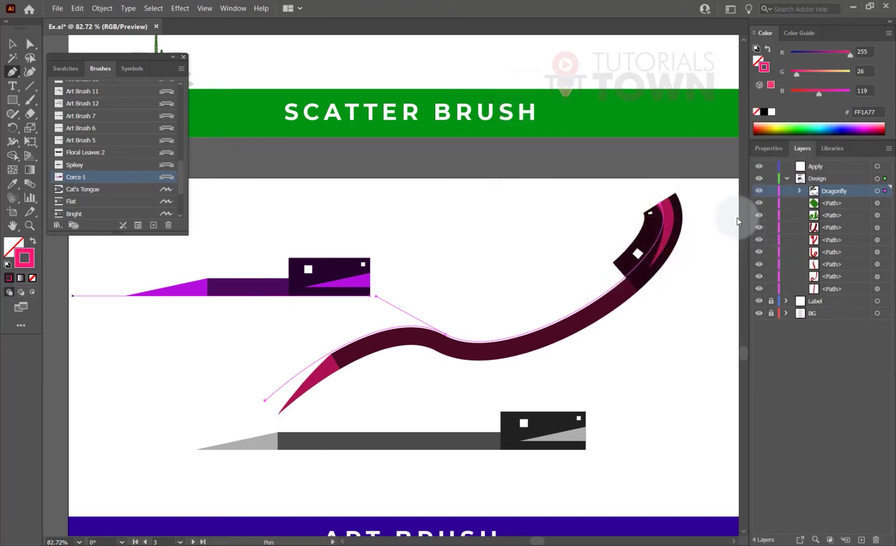
pyautogui.click(12, 44)
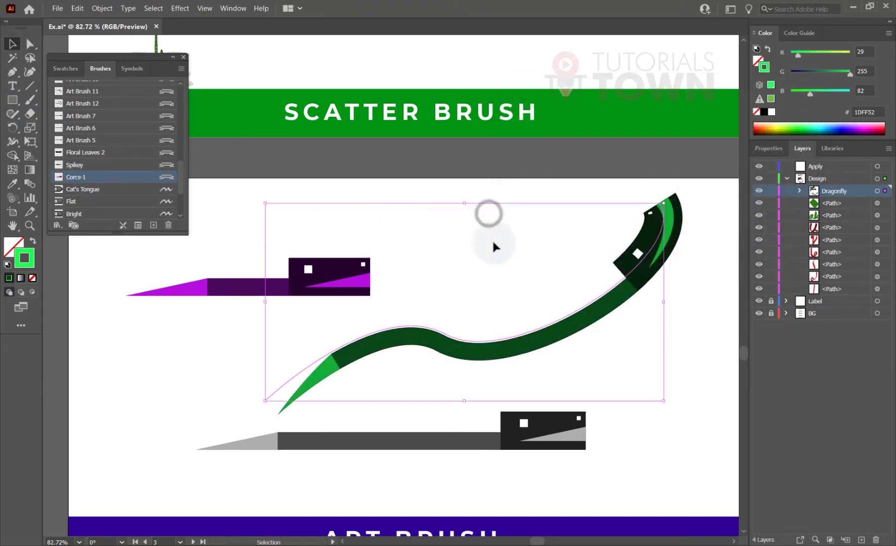
pyautogui.click(484, 214)
# - Select the straight grey stroke, preview Scale Proportionately in the Corcs-1 brush options, and return the scaling to Stretch Between Guides
pyautogui.scroll(-3, 420, 339)
pyautogui.click(399, 377)
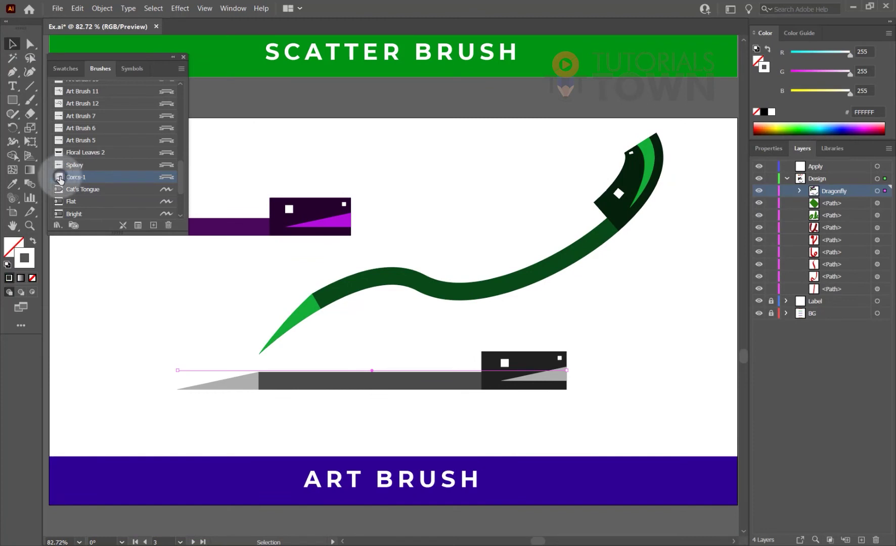
pyautogui.doubleClick(75, 177)
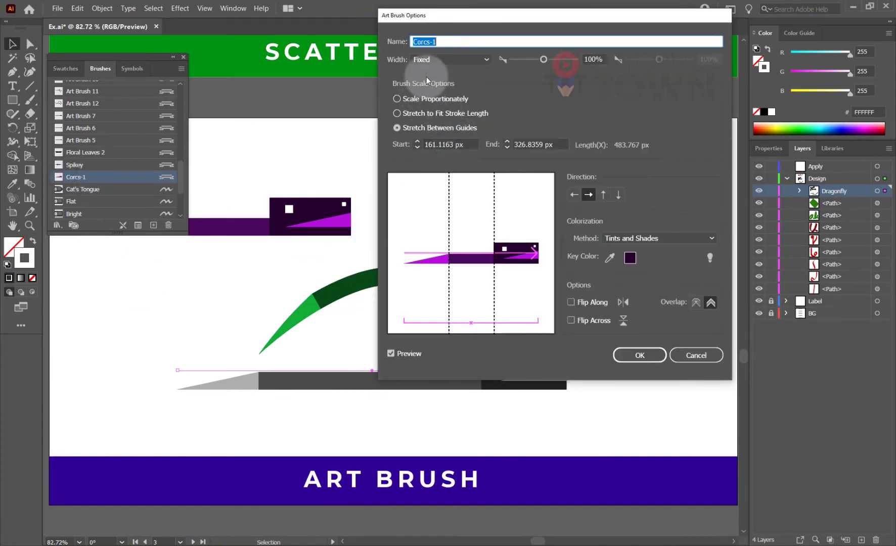
pyautogui.moveTo(447, 15); pyautogui.dragTo(528, 24)
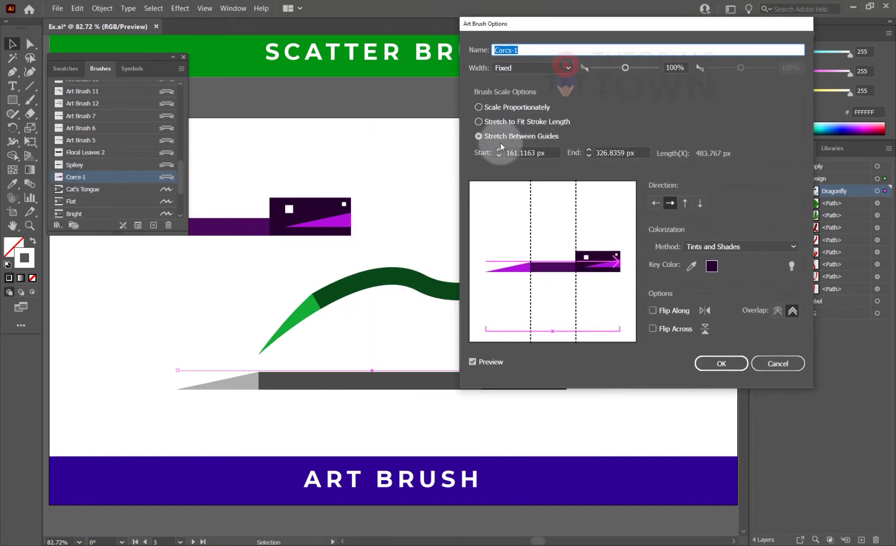
pyautogui.click(478, 108)
pyautogui.moveTo(519, 28); pyautogui.dragTo(621, 58)
pyautogui.click(434, 386)
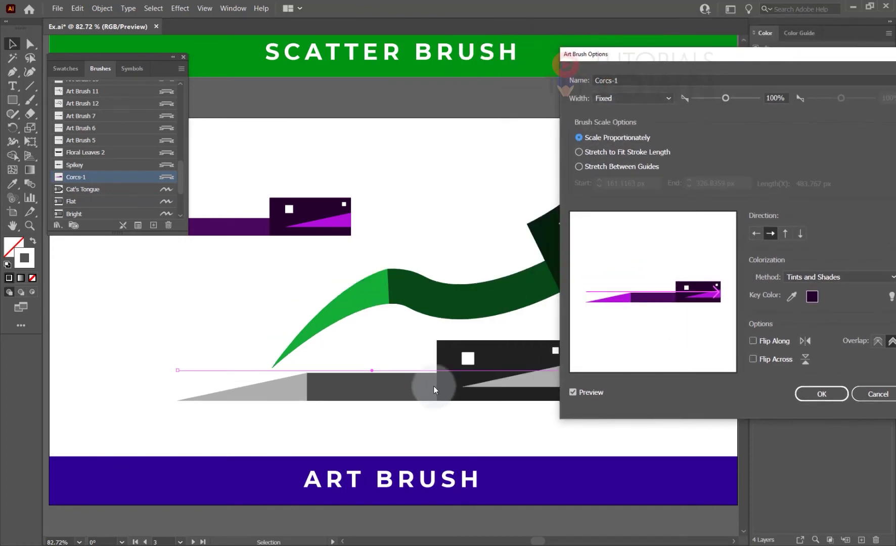
pyautogui.click(579, 167)
pyautogui.click(466, 324)
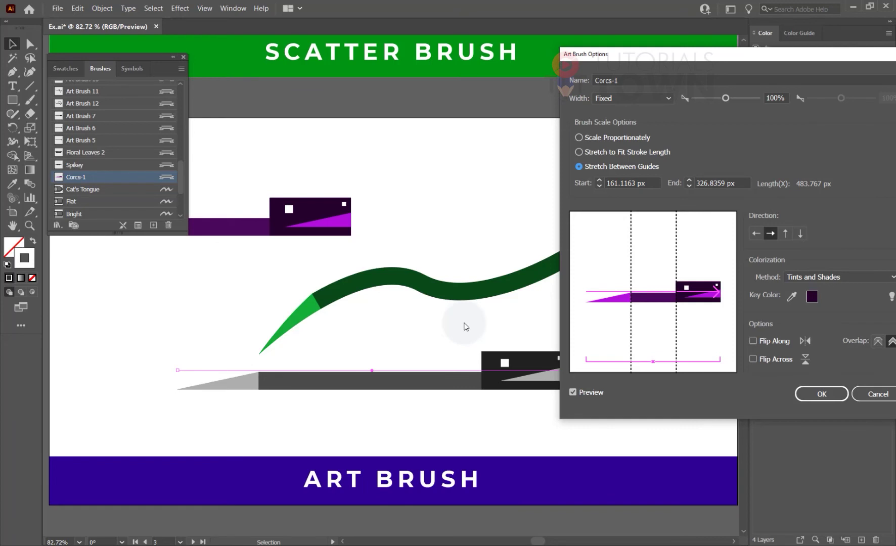
pyautogui.click(810, 395)
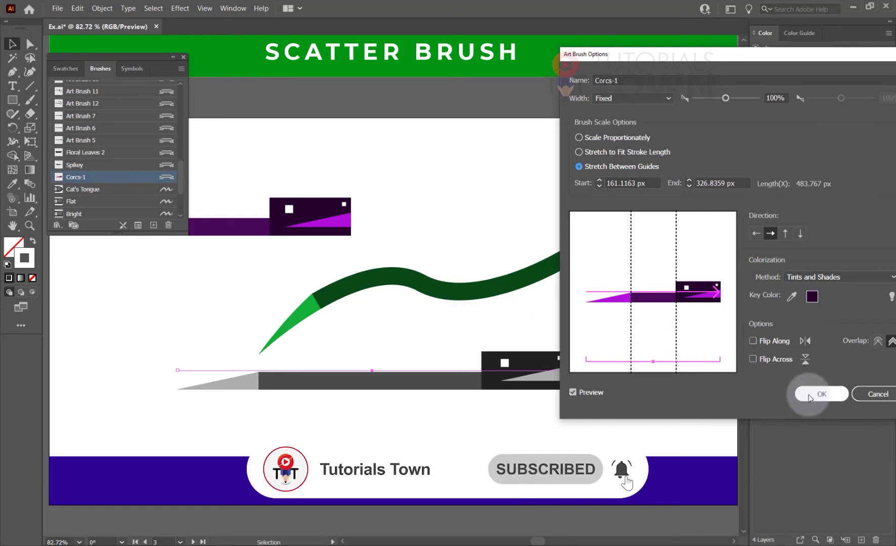
# - Preview Flip Across for the Corcs-1 brush and turn it off again
pyautogui.moveTo(756, 55); pyautogui.dragTo(654, 14)
pyautogui.click(673, 319)
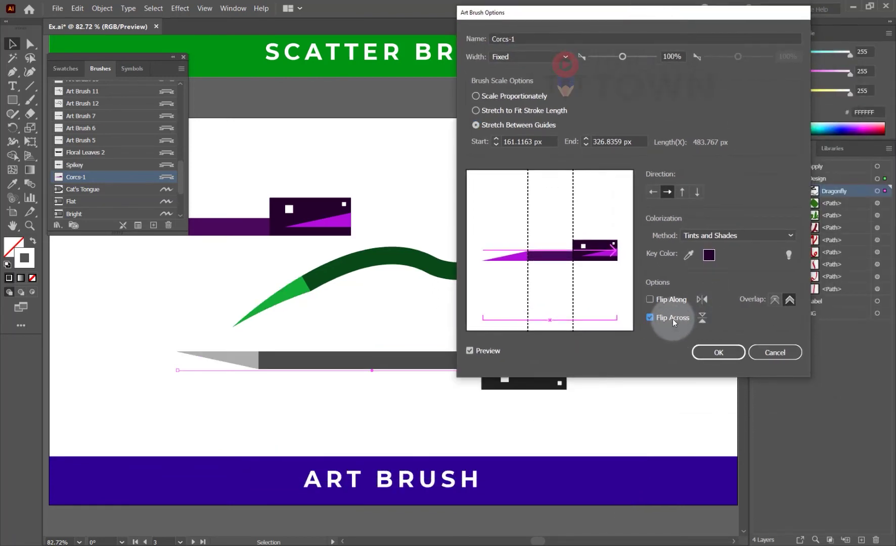
pyautogui.click(673, 319)
pyautogui.moveTo(605, 23); pyautogui.dragTo(726, 26)
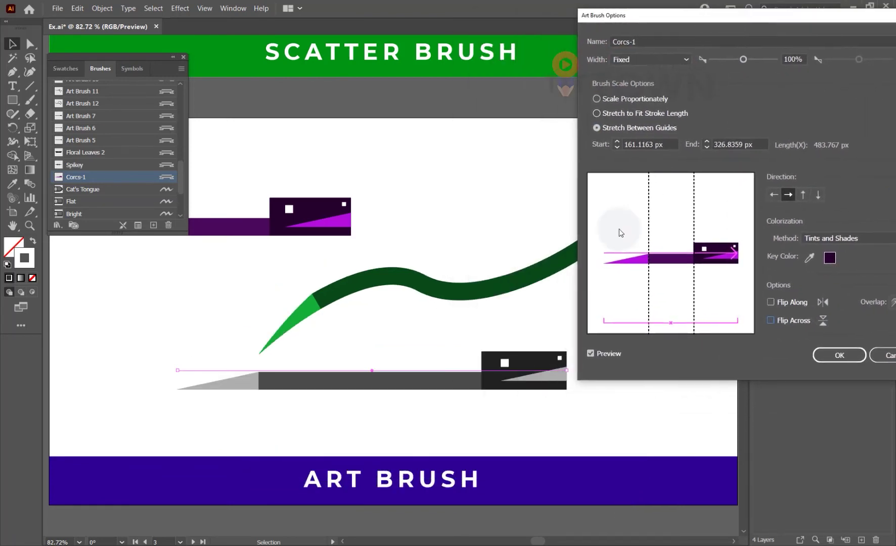
pyautogui.click(509, 407)
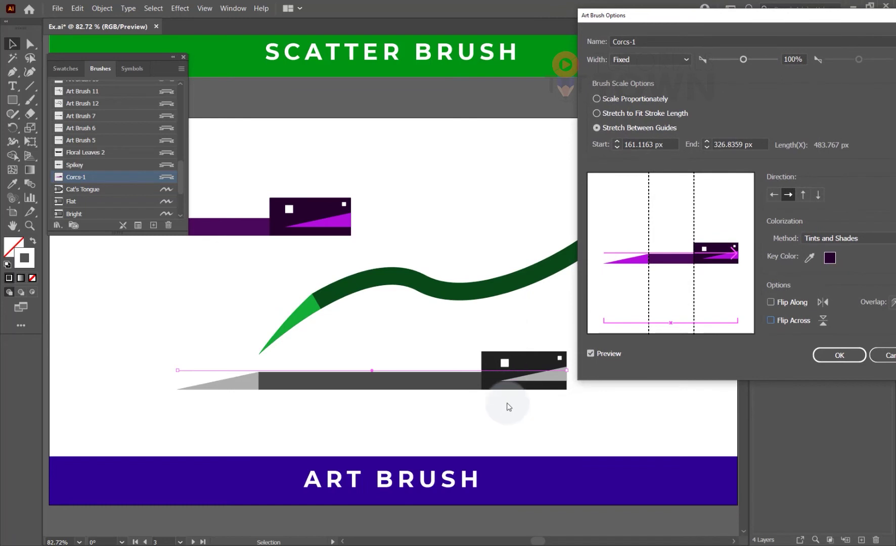
# - Turn on both Flip Across and Flip Along for Corcs-1 and apply the changes to the existing strokes
pyautogui.click(787, 321)
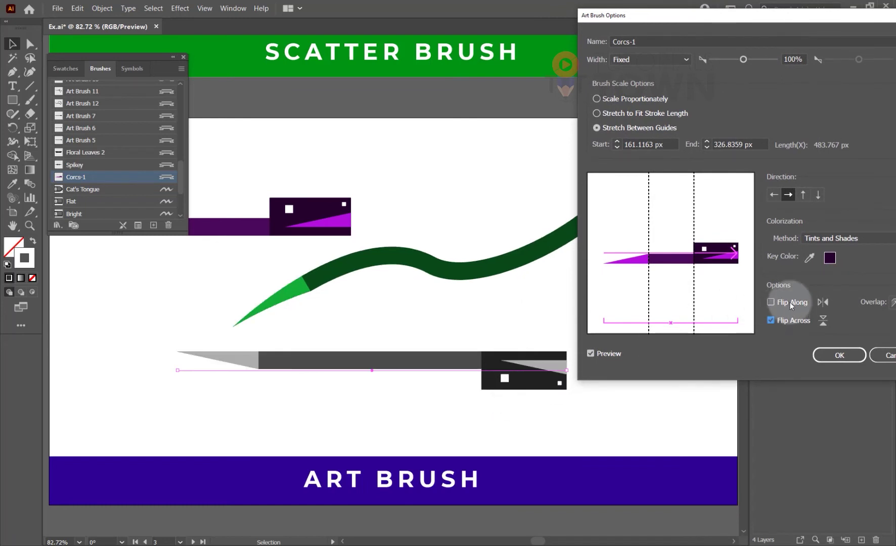
pyautogui.click(791, 302)
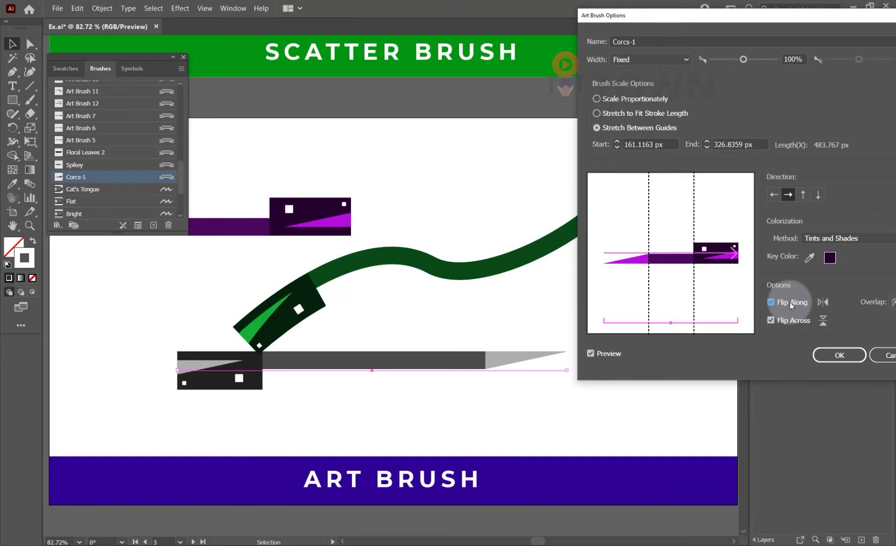
pyautogui.click(839, 356)
pyautogui.click(413, 295)
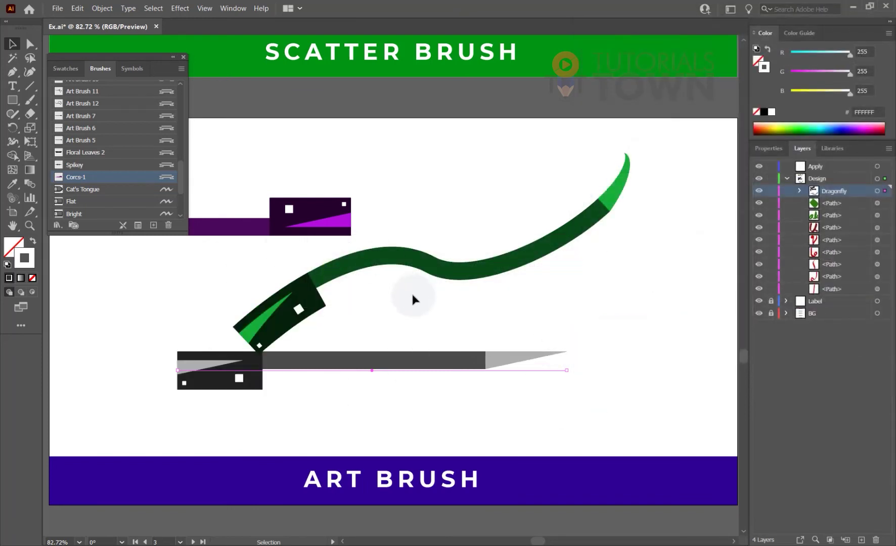
pyautogui.click(25, 102)
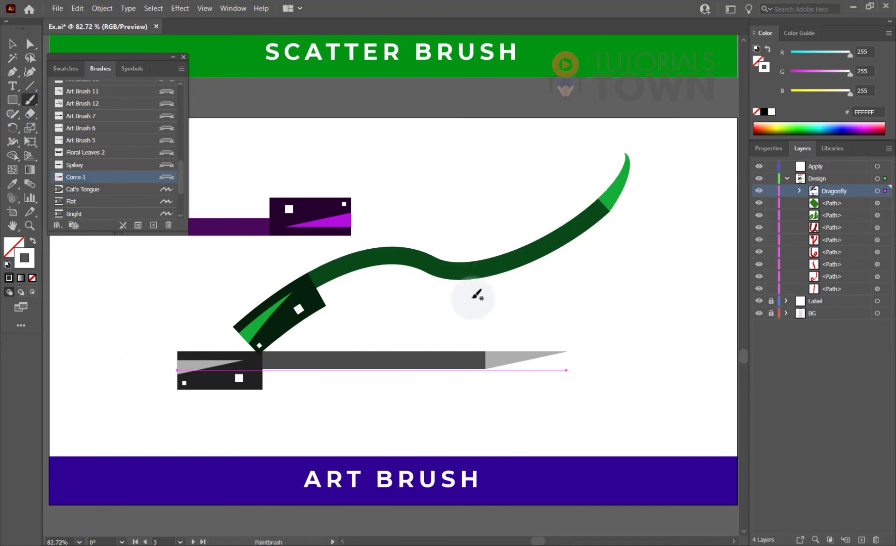
pyautogui.moveTo(451, 313); pyautogui.dragTo(326, 261)
pyautogui.moveTo(222, 378)
pyautogui.mouseDown()
pyautogui.moveTo(235, 334)
pyautogui.moveTo(336, 361)
pyautogui.moveTo(455, 324)
pyautogui.moveTo(436, 235)
pyautogui.moveTo(515, 186)
pyautogui.moveTo(558, 229)
pyautogui.mouseUp()
# - Go to the empty Bristle Brush artboard and save the document
pyautogui.moveTo(365, 89); pyautogui.dragTo(309, 258)
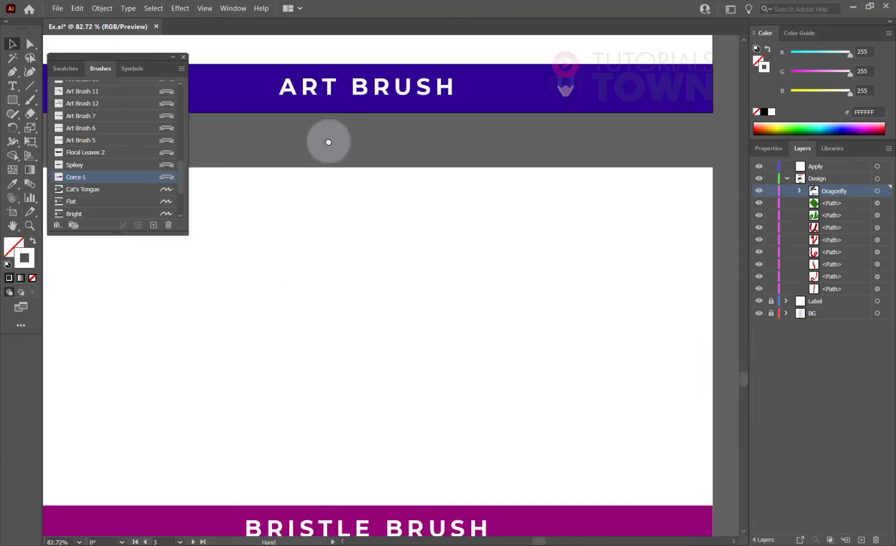
pyautogui.hotkey('ctrl', '-')
pyautogui.hotkey('ctrl', '-')
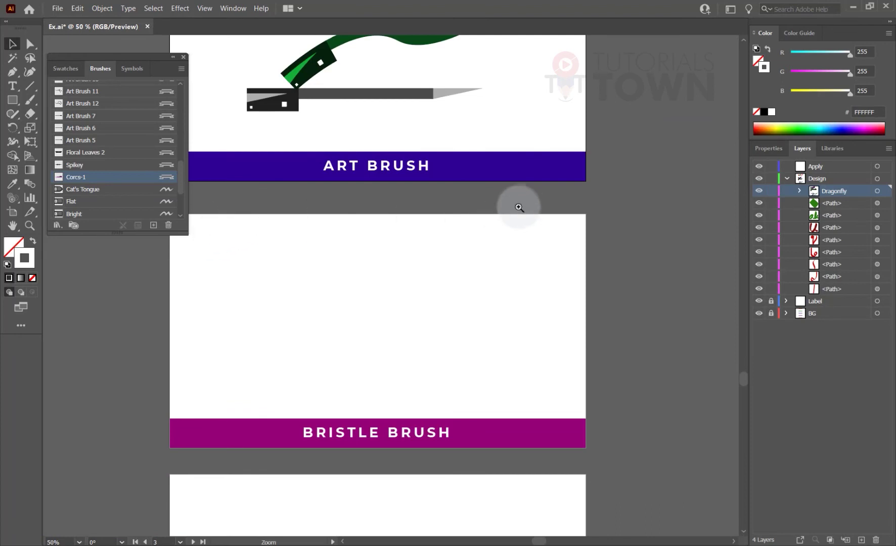
pyautogui.moveTo(592, 212); pyautogui.dragTo(629, 344)
pyautogui.moveTo(307, 382); pyautogui.dragTo(373, 377)
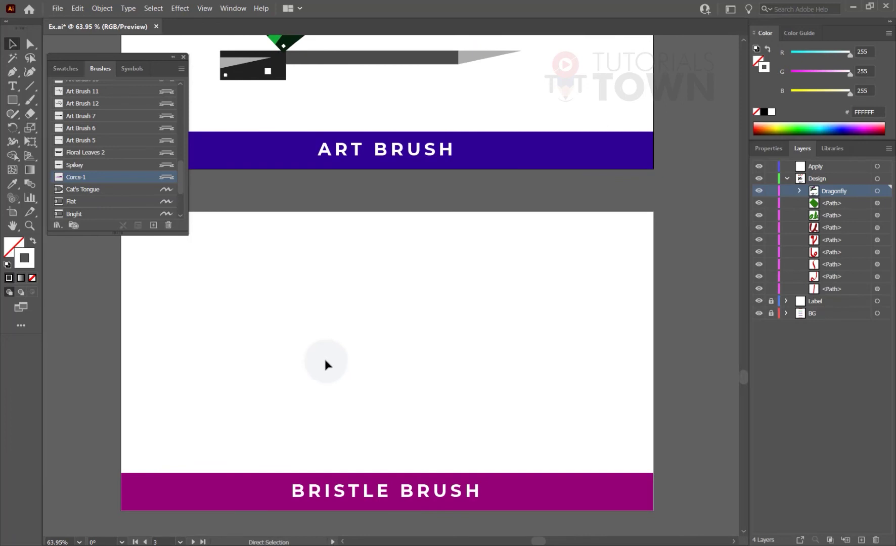
pyautogui.hotkey('ctrl', 's')
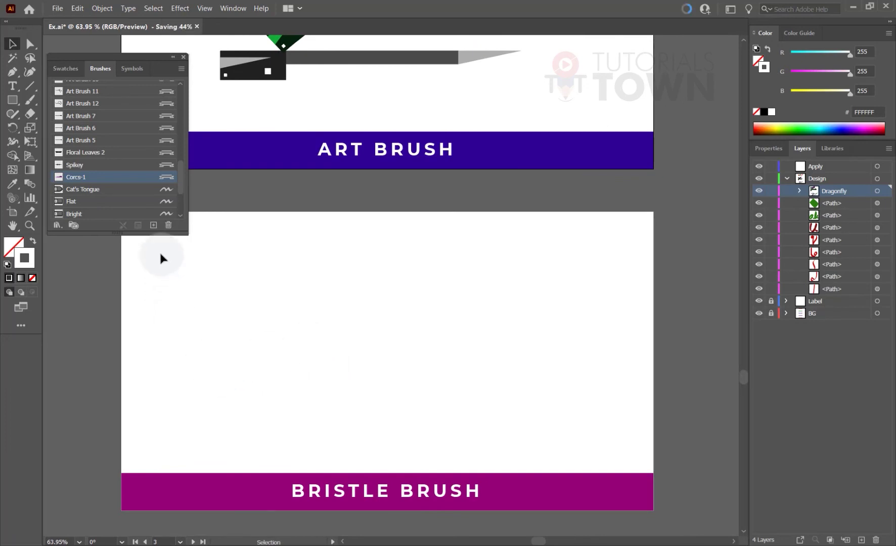
# - Start a new bristle brush on the Bristle Brush artboard and set its shape to Flat Point
pyautogui.moveTo(292, 323); pyautogui.dragTo(315, 276)
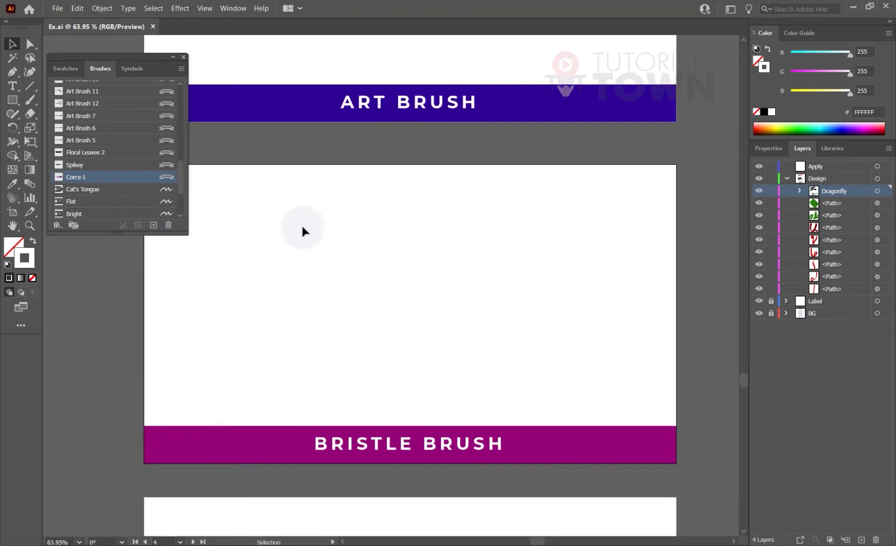
pyautogui.click(155, 223)
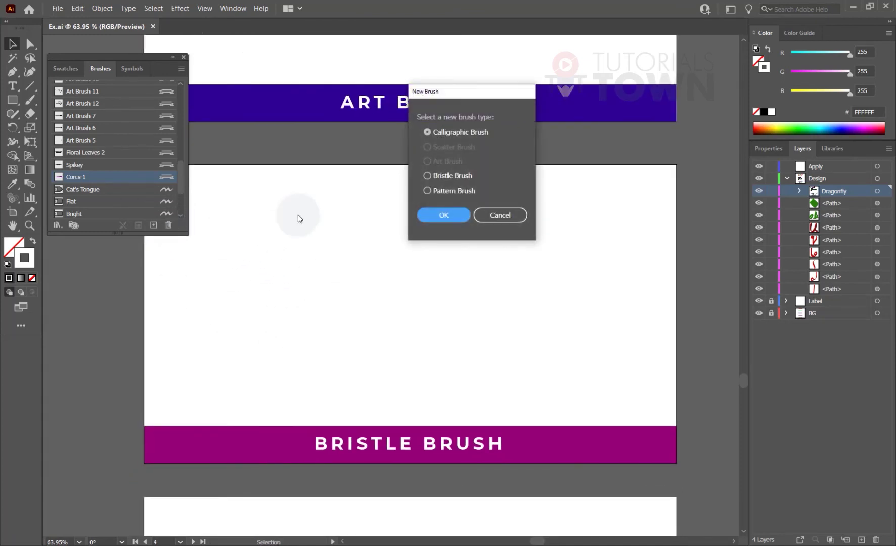
pyautogui.click(453, 176)
pyautogui.click(444, 214)
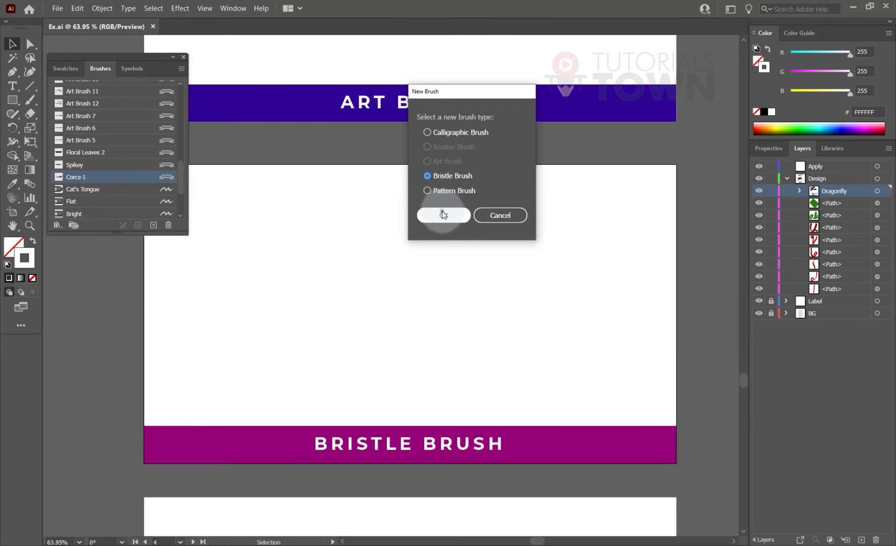
pyautogui.moveTo(409, 119)
pyautogui.mouseDown()
pyautogui.moveTo(521, 61)
pyautogui.moveTo(508, 48)
pyautogui.mouseUp()
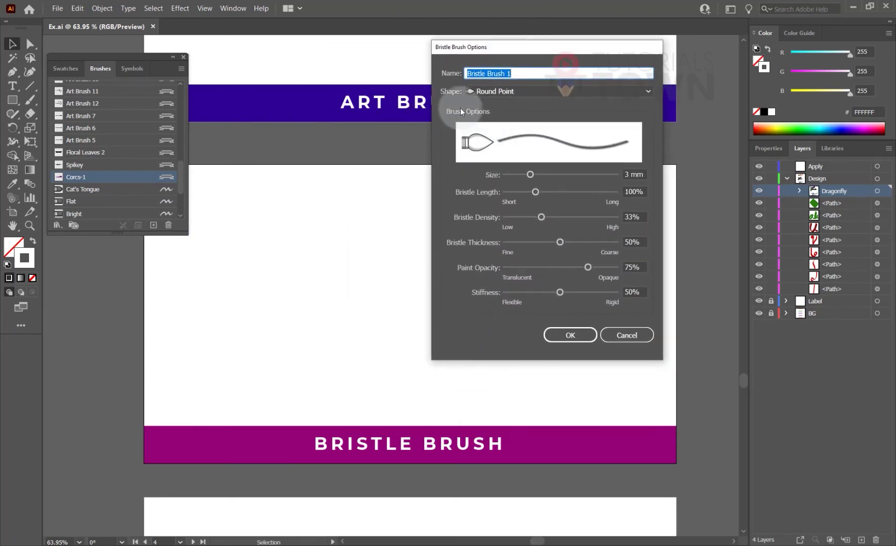
pyautogui.click(494, 89)
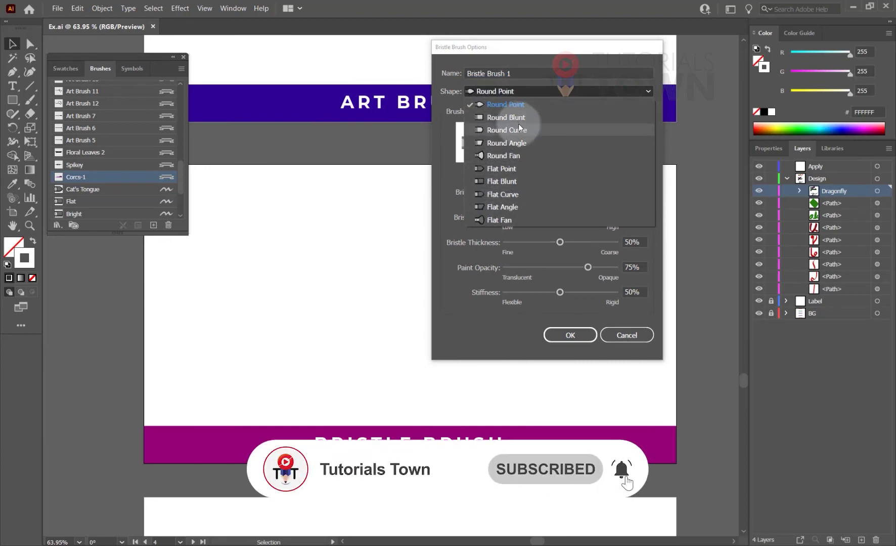
pyautogui.click(504, 168)
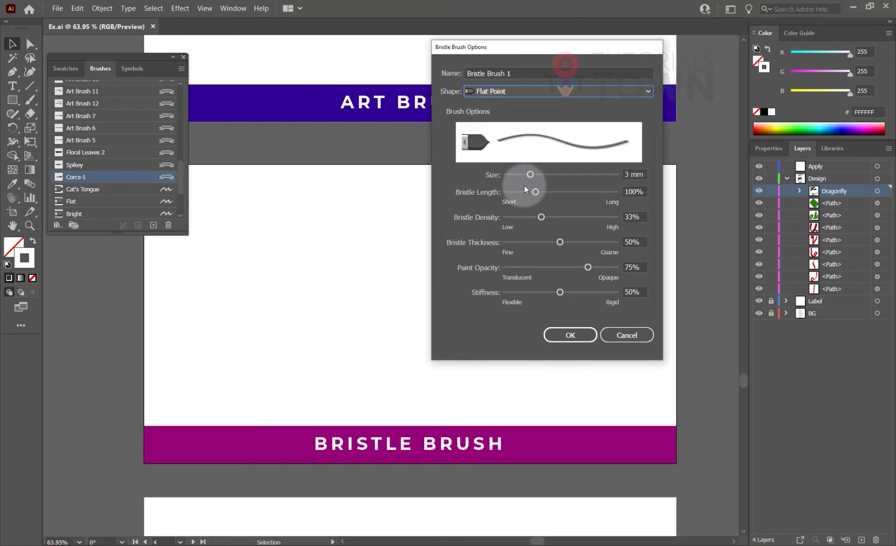
# - Create the bristle brush with size 3.92 mm, bristle length 111%, bristle density 43% and stiffness 39%
pyautogui.moveTo(530, 175)
pyautogui.mouseDown()
pyautogui.moveTo(561, 175)
pyautogui.moveTo(541, 175)
pyautogui.moveTo(536, 194)
pyautogui.moveTo(563, 216)
pyautogui.moveTo(553, 216)
pyautogui.mouseUp()
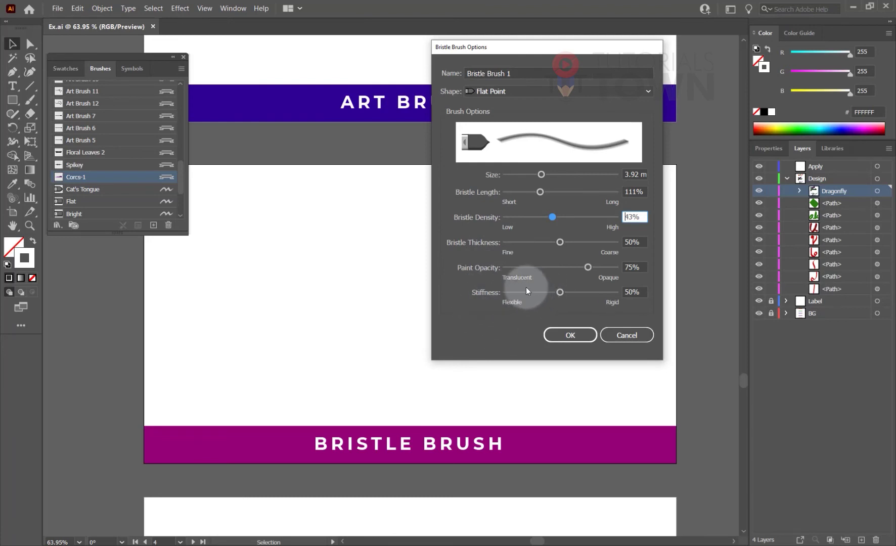
pyautogui.moveTo(561, 295)
pyautogui.mouseDown()
pyautogui.moveTo(506, 292)
pyautogui.moveTo(577, 292)
pyautogui.moveTo(560, 289)
pyautogui.mouseUp()
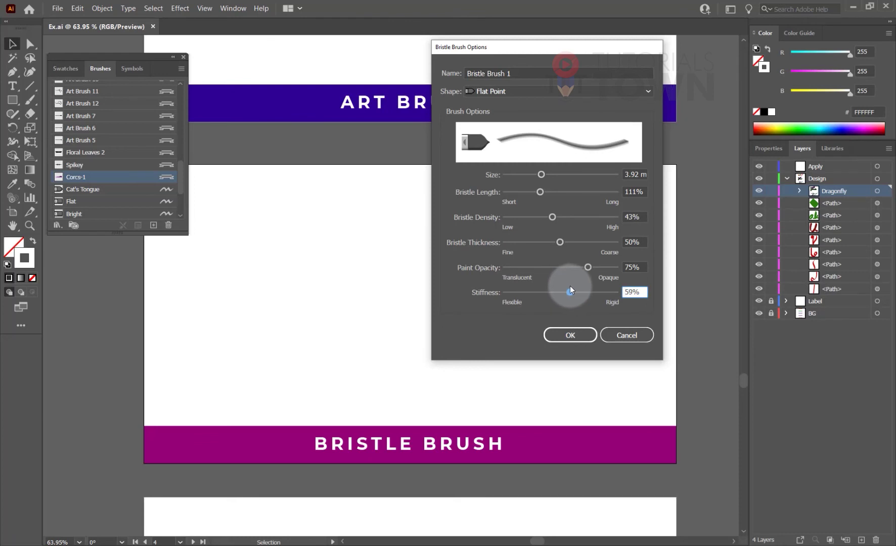
pyautogui.moveTo(570, 287); pyautogui.dragTo(548, 287)
pyautogui.click(560, 335)
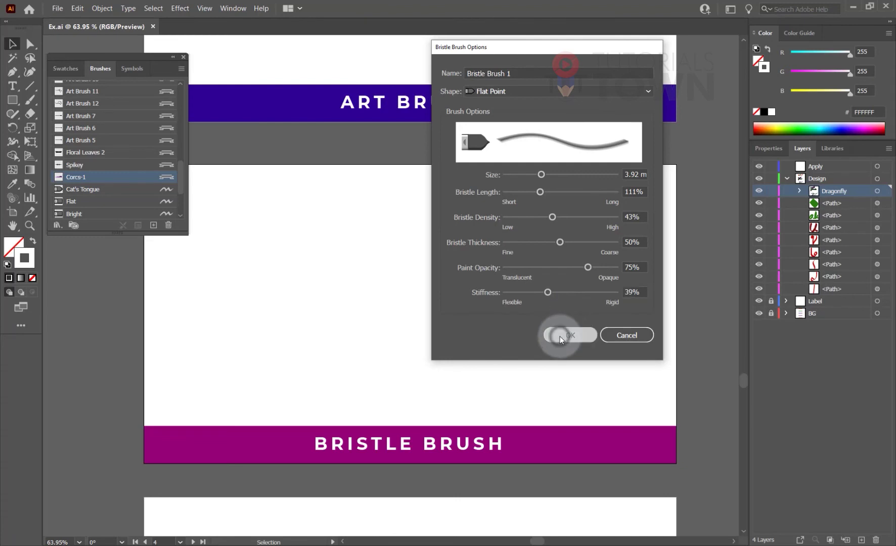
# - Paint a short curve and a larger spiral-like loop on the Bristle Brush artboard using stroke color CE0963
pyautogui.click(28, 99)
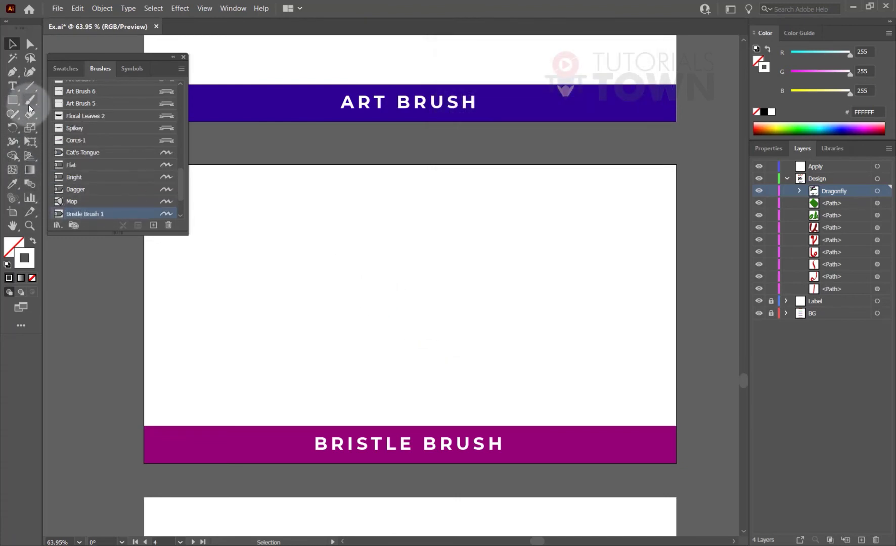
pyautogui.doubleClick(32, 259)
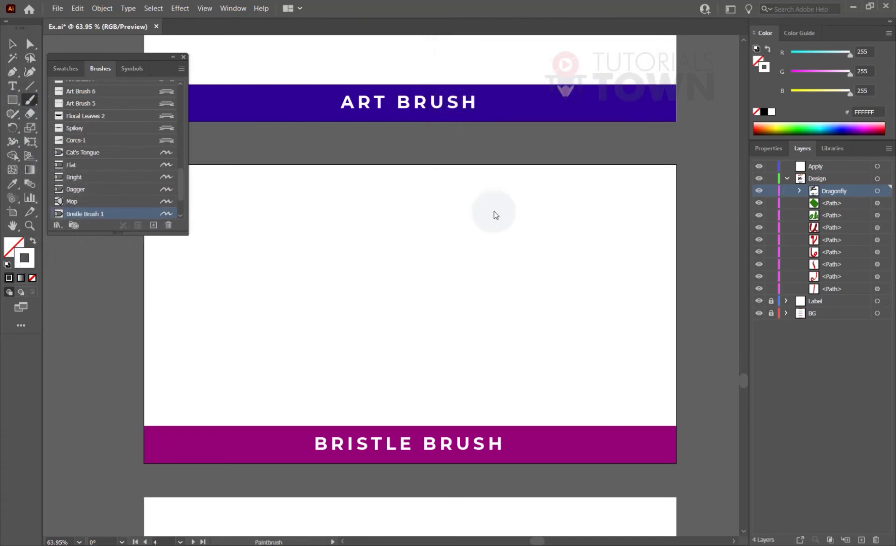
pyautogui.click(646, 142)
pyautogui.click(780, 118)
pyautogui.moveTo(320, 211); pyautogui.dragTo(389, 320)
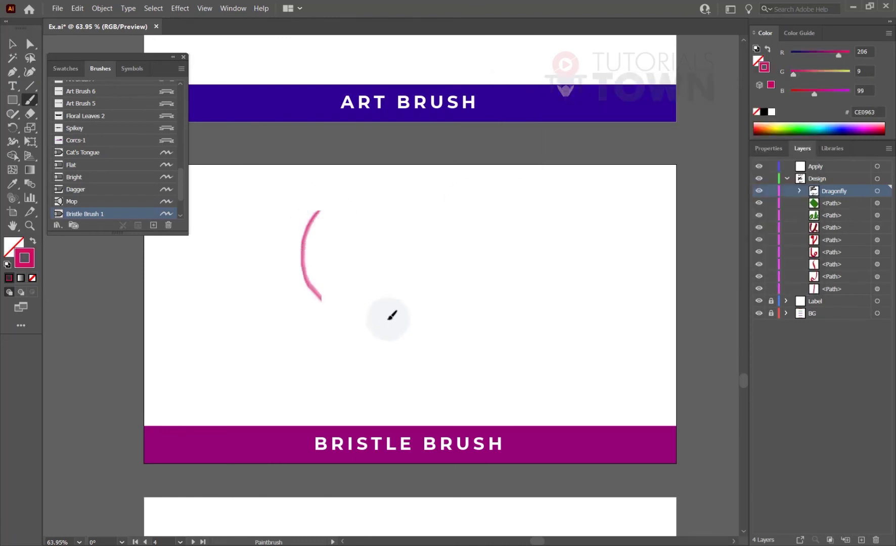
pyautogui.moveTo(361, 213)
pyautogui.mouseDown()
pyautogui.moveTo(338, 243)
pyautogui.moveTo(327, 320)
pyautogui.moveTo(362, 343)
pyautogui.moveTo(403, 314)
pyautogui.moveTo(399, 250)
pyautogui.moveTo(366, 236)
pyautogui.mouseUp()
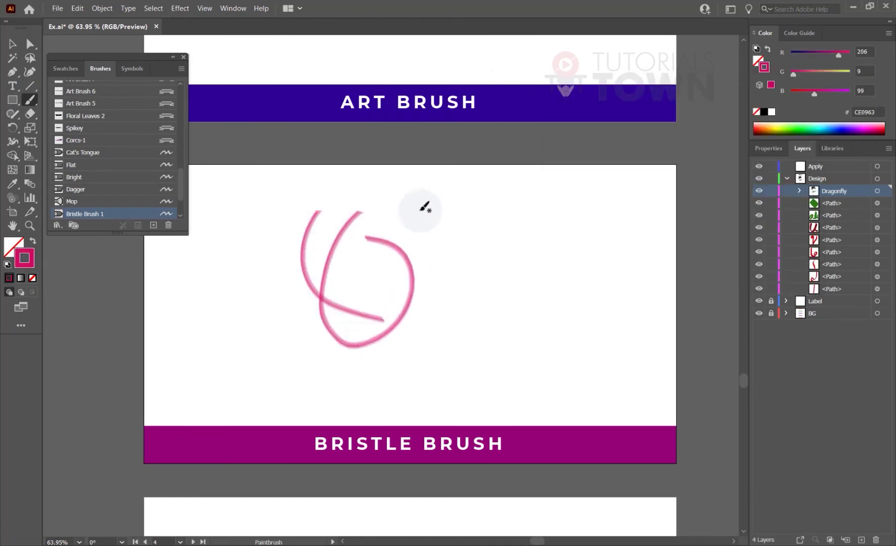
# - Select both bristle strokes and preview the brush on them with size 7.18 mm and bristle length 94%
pyautogui.press('v')
pyautogui.moveTo(449, 223); pyautogui.dragTo(257, 332)
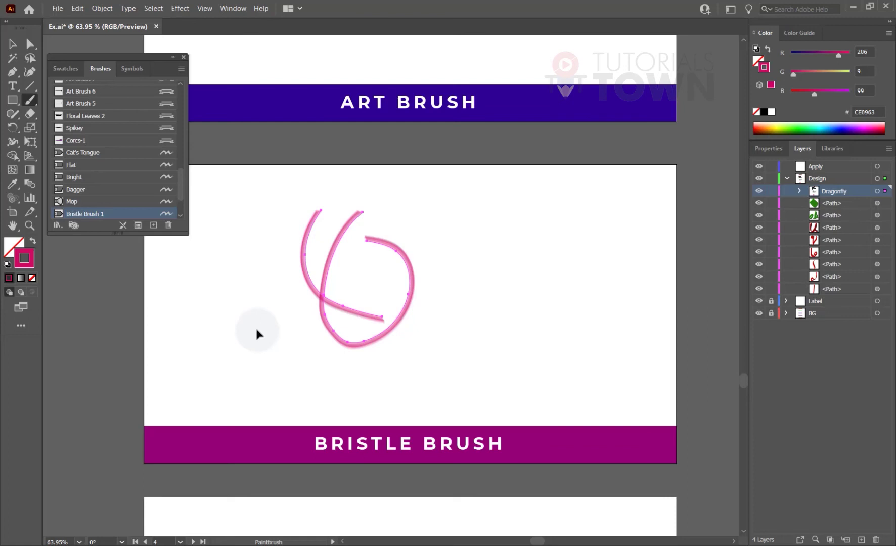
pyautogui.hotkey('ctrl', 'space')
pyautogui.moveTo(302, 220); pyautogui.dragTo(358, 295)
pyautogui.moveTo(395, 345); pyautogui.dragTo(302, 342)
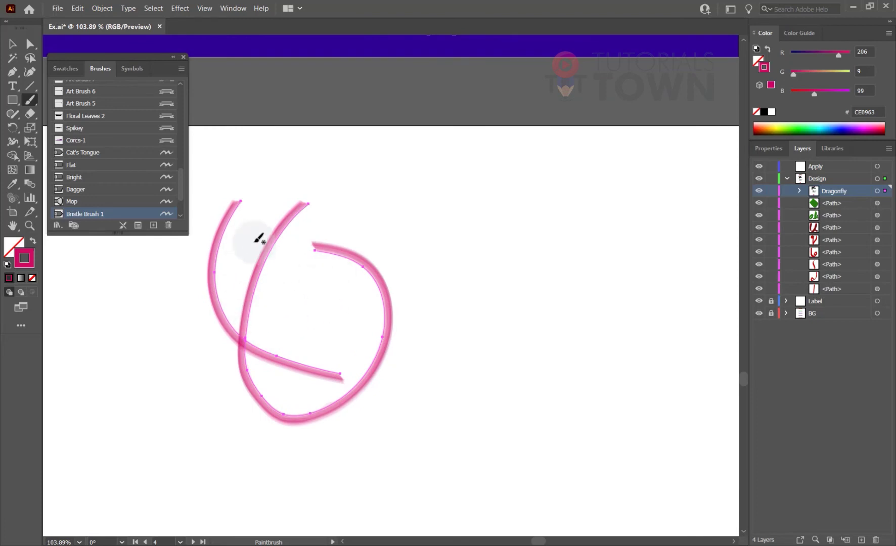
pyautogui.doubleClick(59, 215)
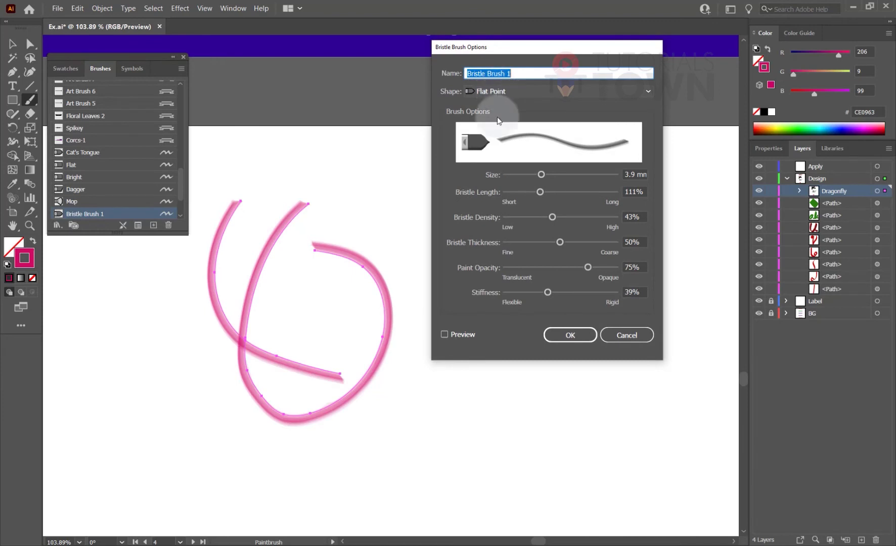
pyautogui.click(446, 334)
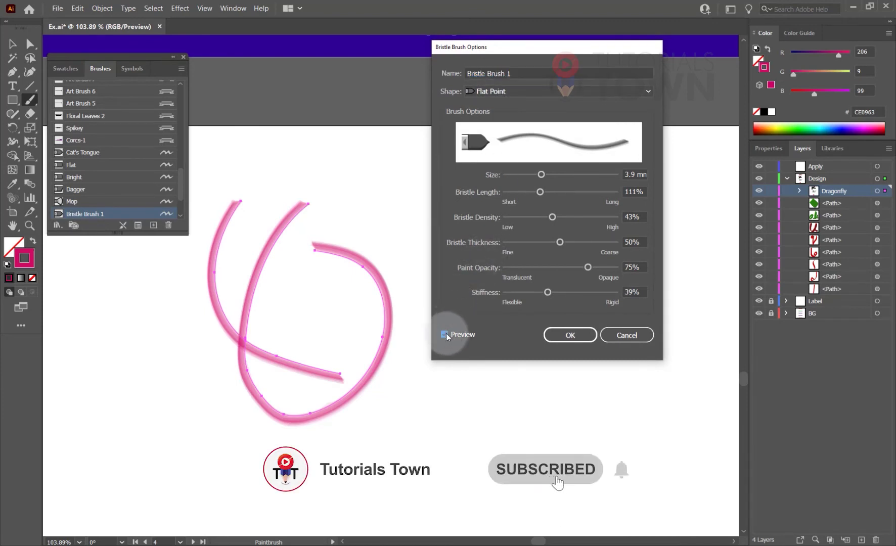
pyautogui.moveTo(538, 192)
pyautogui.mouseDown()
pyautogui.moveTo(525, 192)
pyautogui.moveTo(580, 192)
pyautogui.moveTo(534, 192)
pyautogui.moveTo(581, 174)
pyautogui.mouseUp()
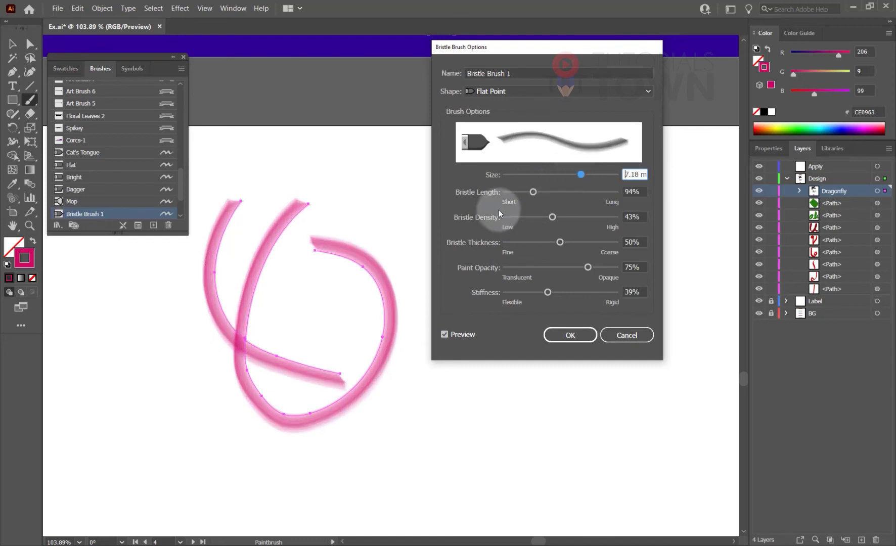
# - Change the bristle brush shape to Round Angle and apply the changes to the existing strokes
pyautogui.click(532, 92)
pyautogui.click(511, 134)
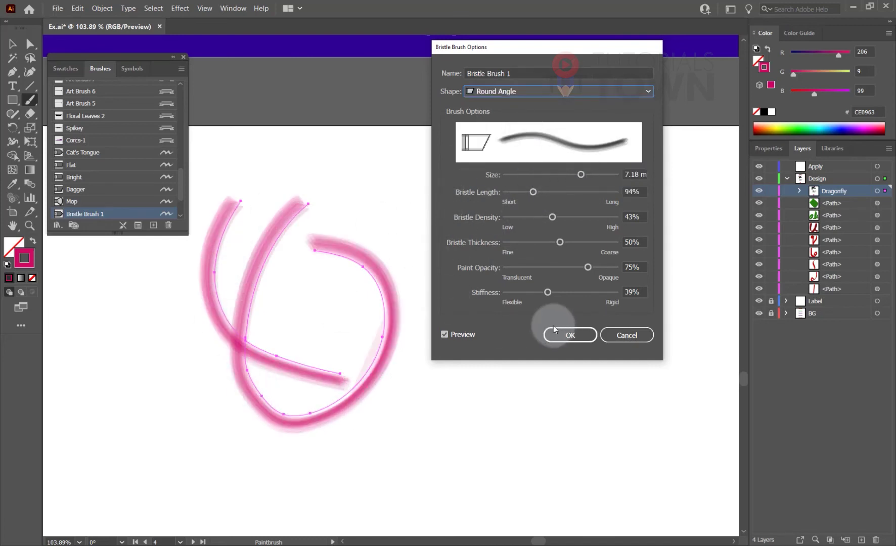
pyautogui.click(554, 330)
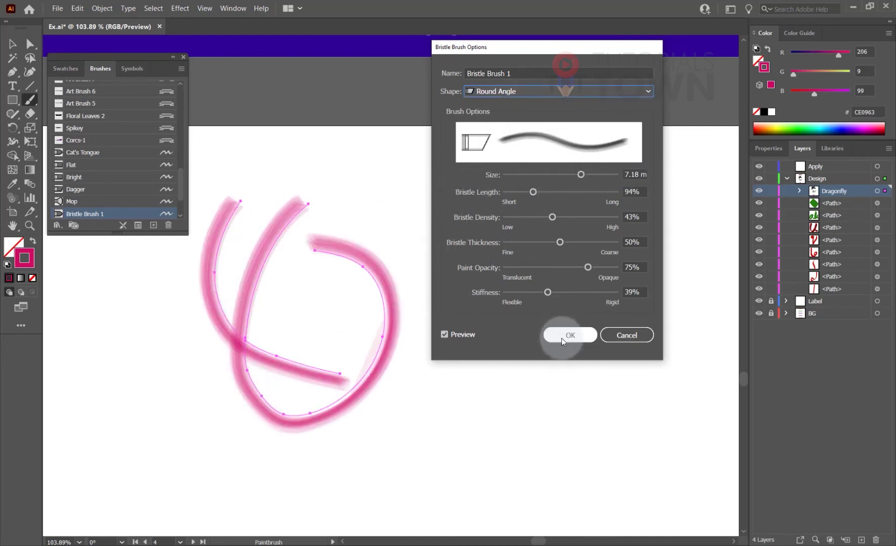
pyautogui.click(434, 294)
# - Go to the empty Pattern Brush artboard
pyautogui.hotkey('ctrl', 'space')
pyautogui.moveTo(208, 324)
pyautogui.mouseDown()
pyautogui.moveTo(374, 418)
pyautogui.moveTo(228, 322)
pyautogui.mouseUp()
pyautogui.moveTo(307, 433); pyautogui.dragTo(551, 492)
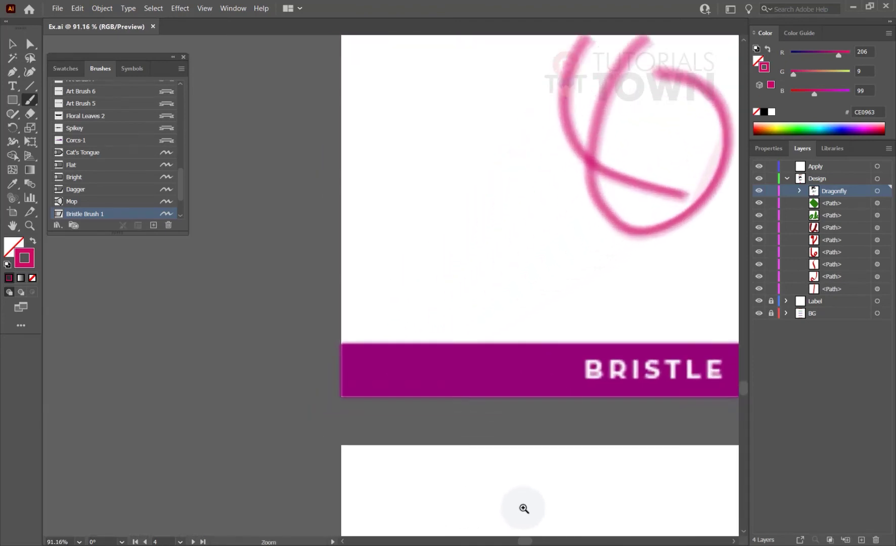
pyautogui.moveTo(542, 461)
pyautogui.mouseDown()
pyautogui.moveTo(433, 348)
pyautogui.moveTo(340, 186)
pyautogui.moveTo(292, 146)
pyautogui.mouseUp()
pyautogui.hotkey('ctrl', '-')
pyautogui.moveTo(381, 252)
pyautogui.mouseDown()
pyautogui.moveTo(325, 294)
pyautogui.moveTo(315, 284)
pyautogui.moveTo(336, 276)
pyautogui.mouseUp()
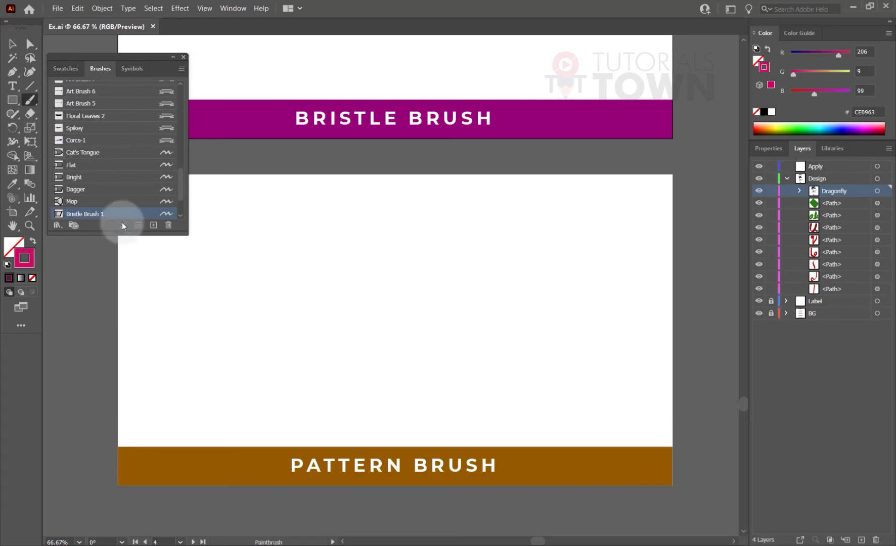
# - Start a new pattern brush, examine the tiles available for its outer corner, and leave without creating it
pyautogui.click(153, 225)
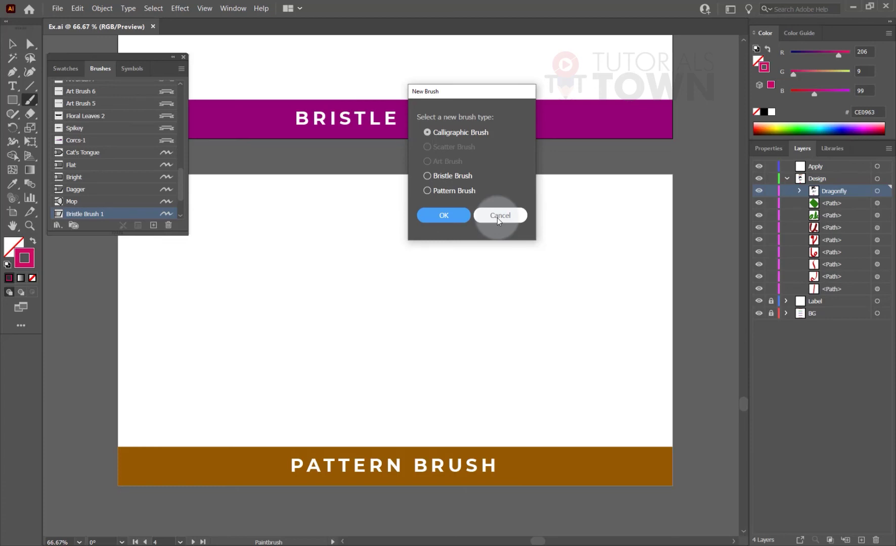
pyautogui.click(425, 190)
pyautogui.click(428, 215)
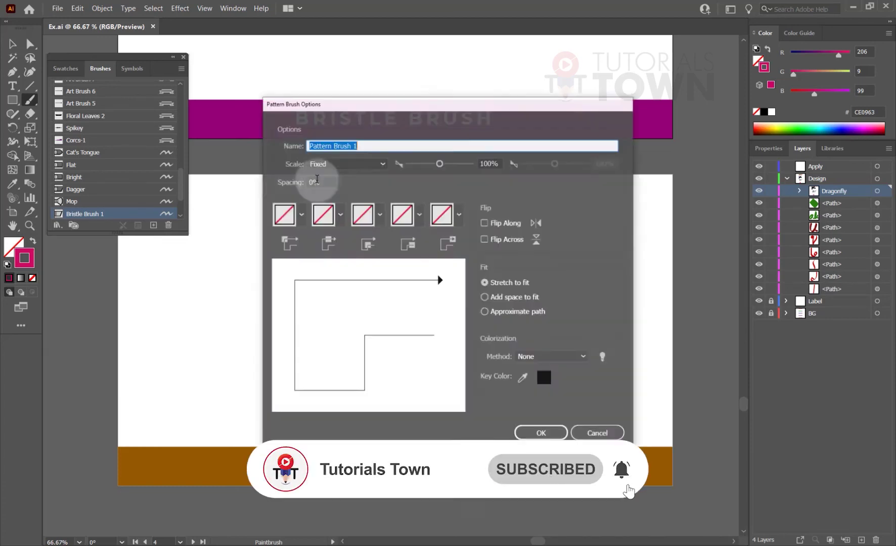
pyautogui.click(293, 217)
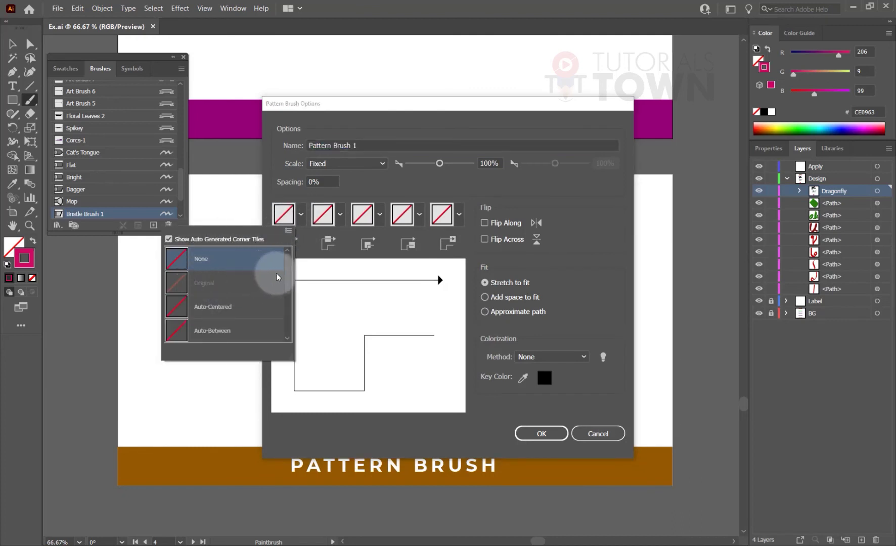
pyautogui.moveTo(292, 273); pyautogui.dragTo(288, 323)
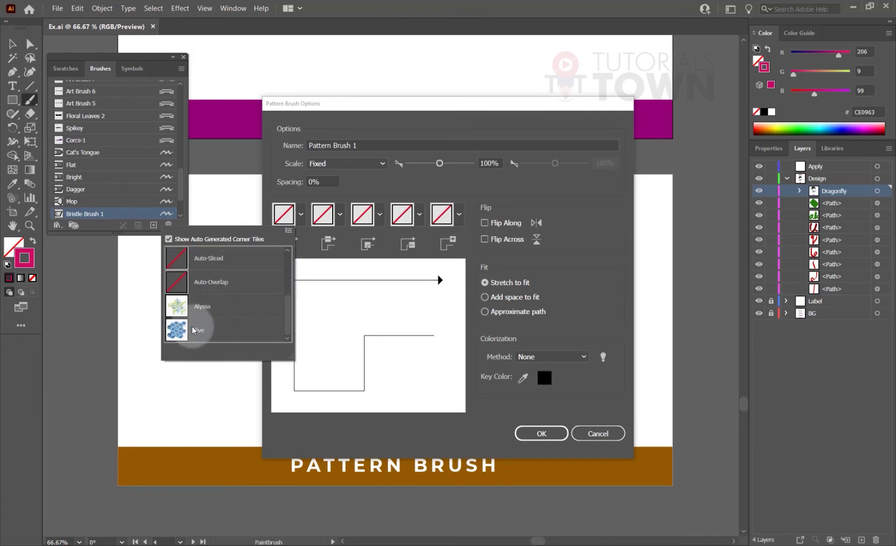
pyautogui.click(597, 433)
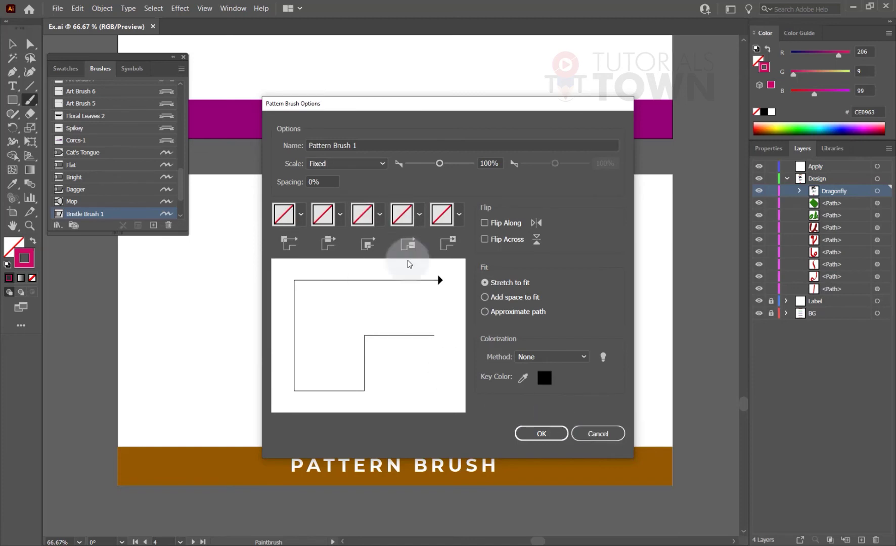
pyautogui.click(583, 430)
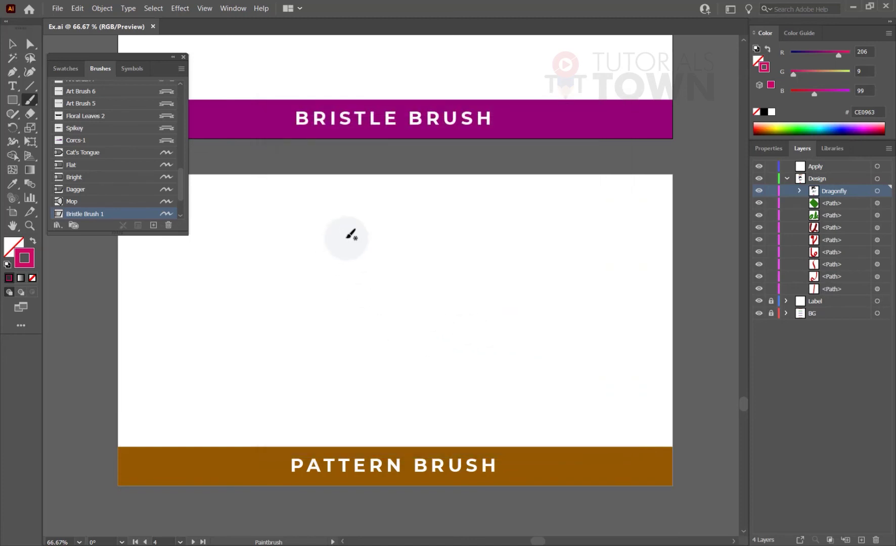
# - Draw a wide rectangle on the Pattern Brush artboard, filled with CE0963 and without a stroke
pyautogui.scroll(3, 273, 223)
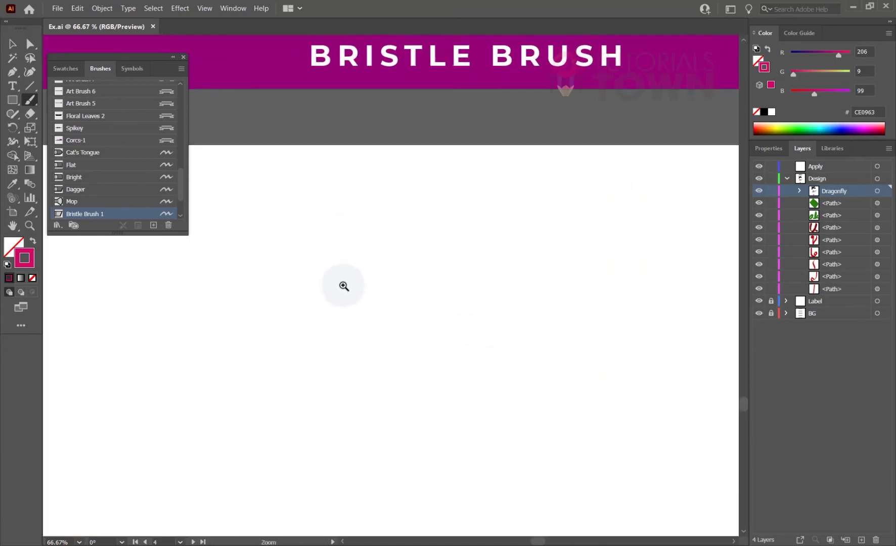
pyautogui.click(15, 103)
pyautogui.moveTo(258, 254); pyautogui.dragTo(376, 292)
pyautogui.hotkey('shift', 'x')
# - Draw a small circle over the middle of the rectangle and fill it with CEFF00
pyautogui.moveTo(13, 99); pyautogui.dragTo(46, 128)
pyautogui.scroll(2, 256, 231)
pyautogui.moveTo(376, 302); pyautogui.dragTo(431, 356)
pyautogui.doubleClick(12, 249)
# - Select the circle and rectangle and center them on each other horizontally and vertically
pyautogui.moveTo(520, 238); pyautogui.dragTo(398, 374)
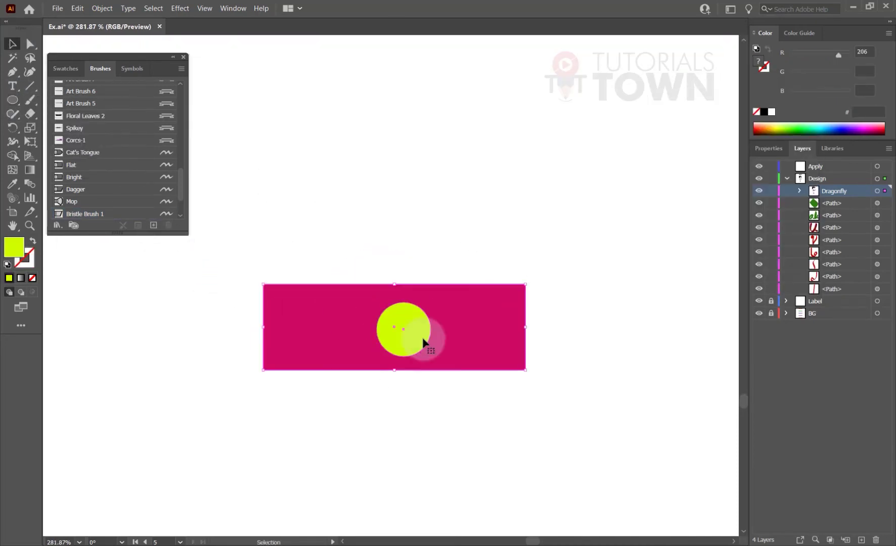
pyautogui.click(769, 148)
pyautogui.click(802, 378)
pyautogui.click(855, 377)
# - Duplicate the circle evenly to both sides, group the three circles and center the row horizontally on the rectangle
pyautogui.moveTo(390, 332)
pyautogui.mouseDown()
pyautogui.moveTo(466, 332)
pyautogui.moveTo(311, 338)
pyautogui.moveTo(319, 336)
pyautogui.mouseUp()
pyautogui.hotkey('ctrl', 'g')
pyautogui.click(402, 366)
pyautogui.click(802, 377)
# - Narrow the rectangle to about 86 px so its ends cross the outer circles' centers, and place a copy of the artwork above
pyautogui.click(508, 339)
pyautogui.moveTo(526, 328); pyautogui.dragTo(469, 329)
pyautogui.moveTo(263, 329); pyautogui.dragTo(318, 333)
pyautogui.moveTo(318, 332); pyautogui.dragTo(283, 347)
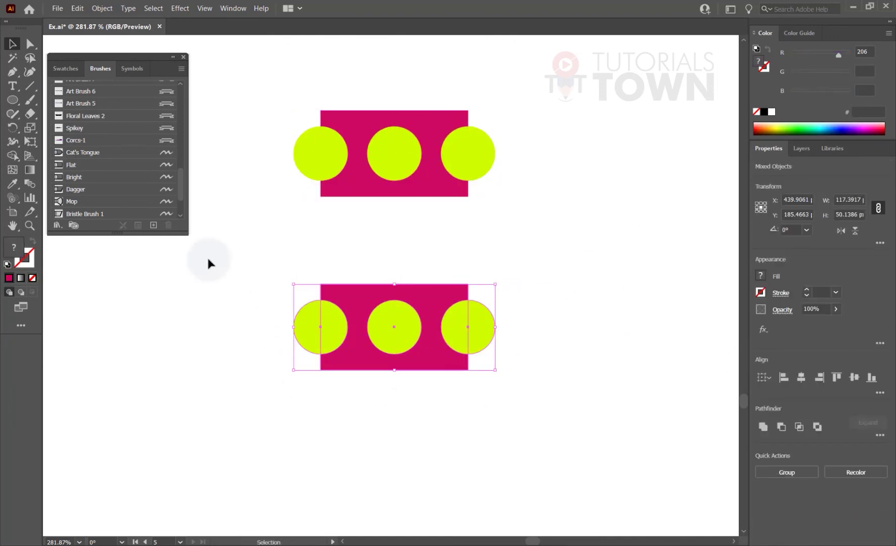
# - Remove the circle halves protruding beyond the lower rectangle's ends with the Shape Builder
pyautogui.hotkey('shift', 'm')
pyautogui.keyDown('alt'); pyautogui.click(481, 326); pyautogui.keyUp('alt')
pyautogui.click(12, 44)
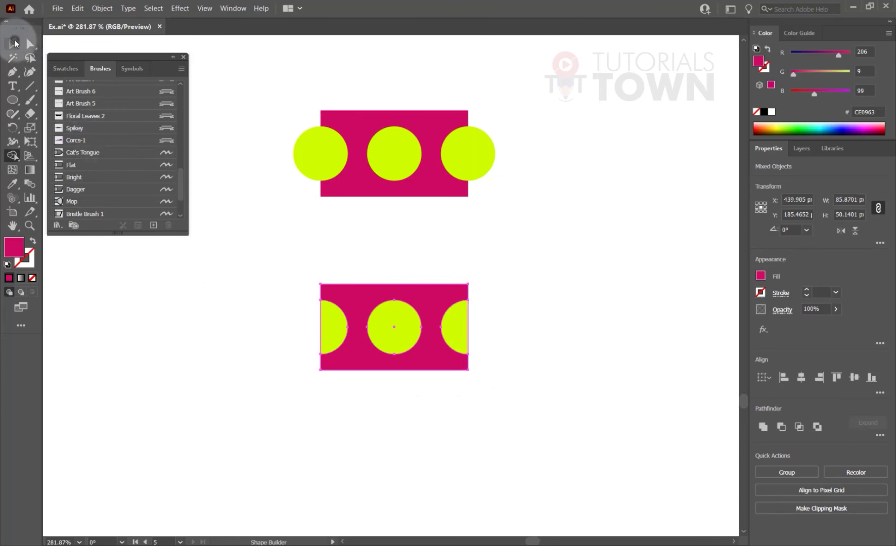
pyautogui.click(291, 275)
# - Make a pattern swatch from the trimmed rectangle and circles with the default options and exit pattern editing
pyautogui.moveTo(330, 299); pyautogui.dragTo(525, 397)
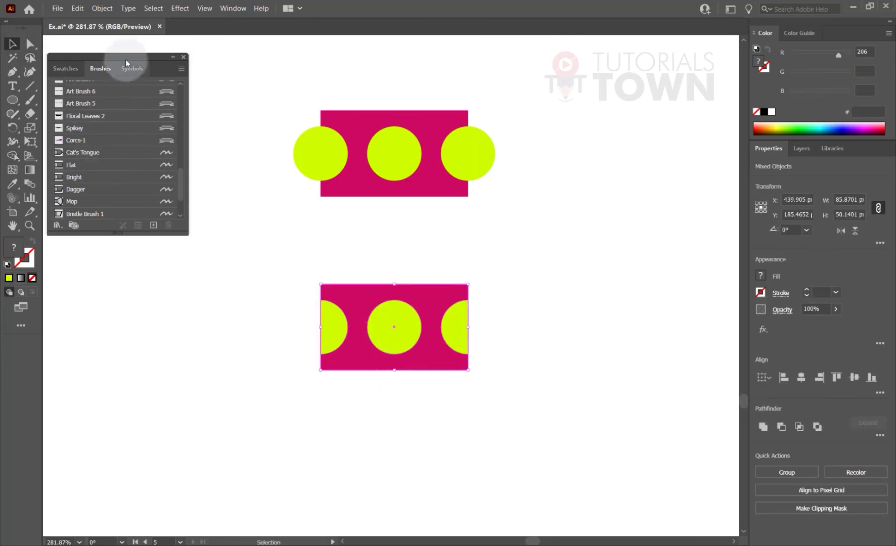
pyautogui.click(102, 8)
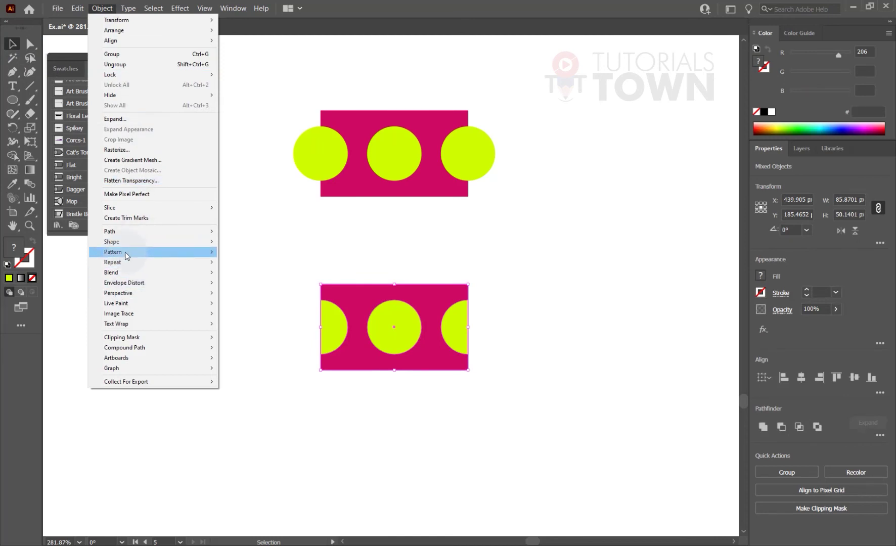
pyautogui.moveTo(126, 252)
pyautogui.click(240, 257)
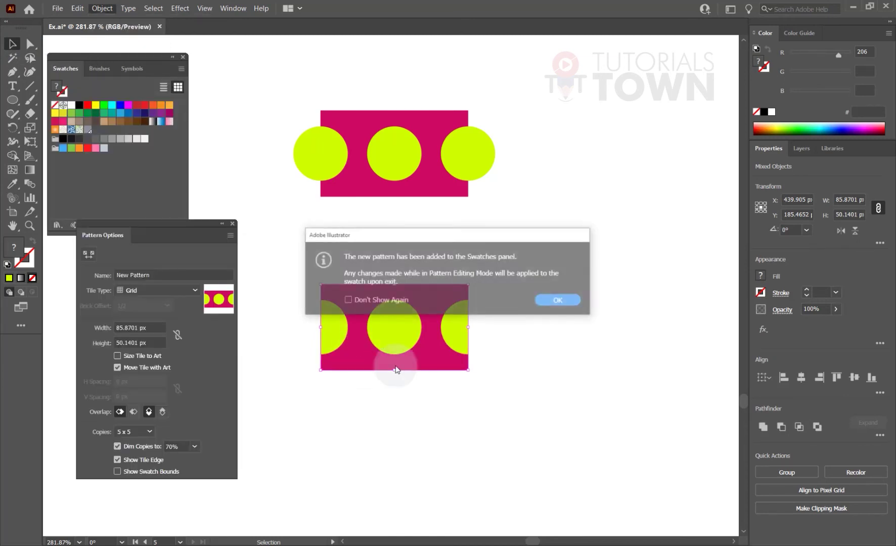
pyautogui.click(551, 300)
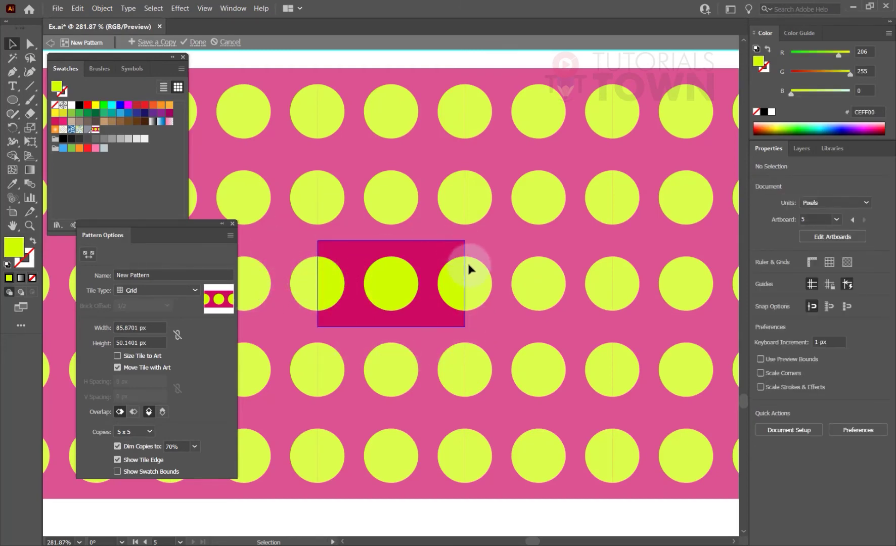
pyautogui.doubleClick(271, 263)
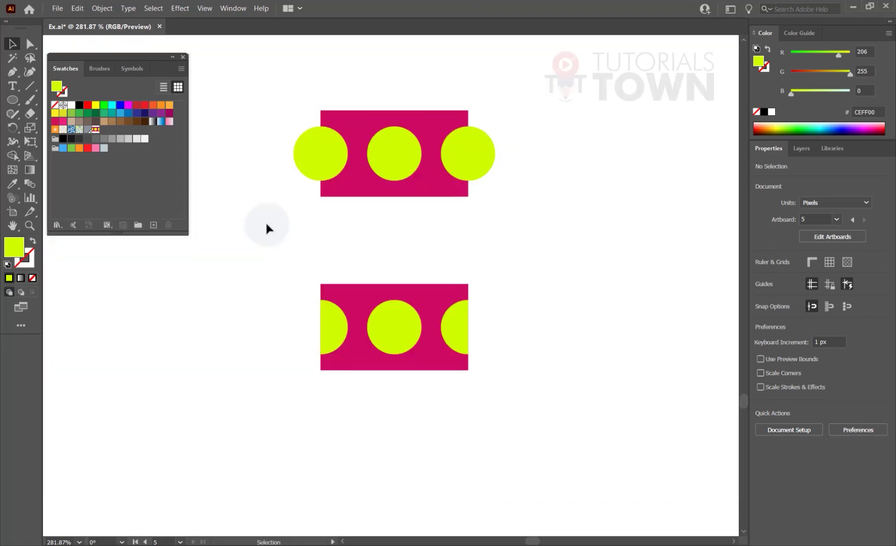
# - Add the trimmed artwork to the swatches directly from the artboard as another pattern swatch
pyautogui.moveTo(416, 362); pyautogui.dragTo(343, 291)
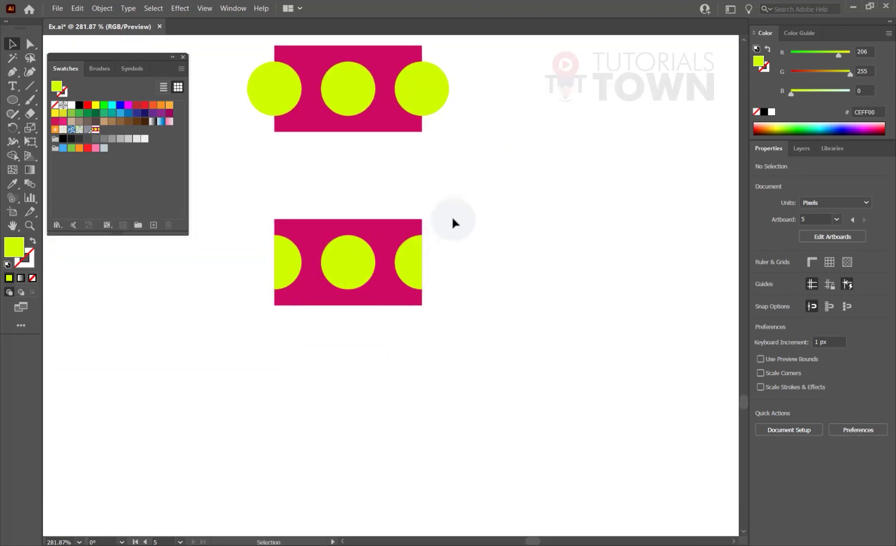
pyautogui.moveTo(458, 206); pyautogui.dragTo(257, 314)
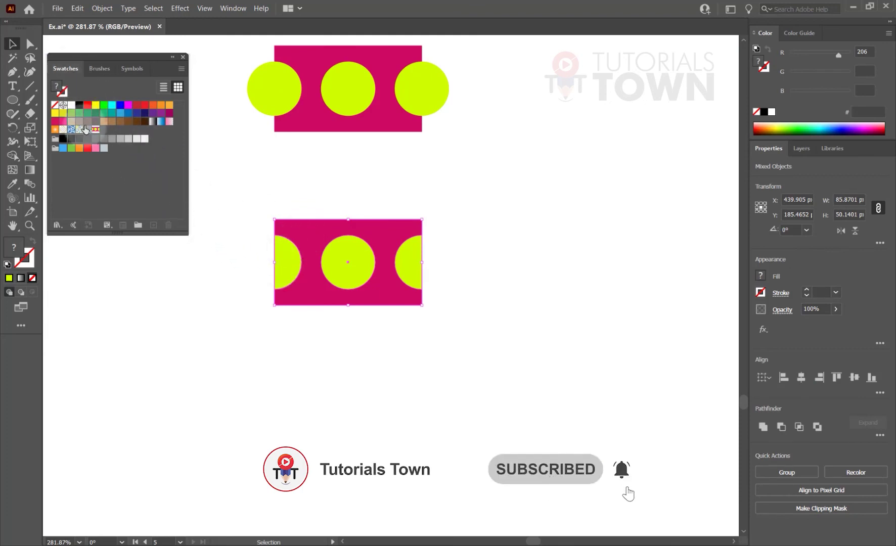
pyautogui.moveTo(320, 274); pyautogui.dragTo(119, 148)
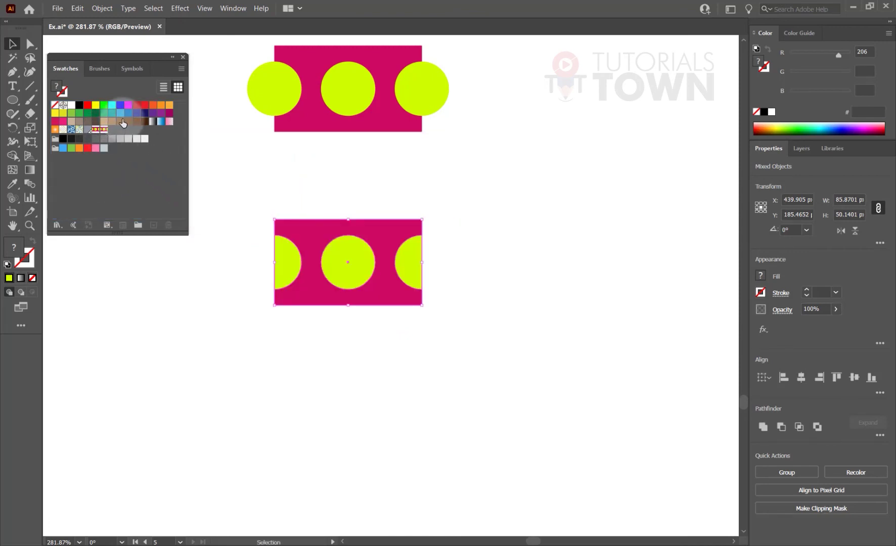
# - Show the swatches as large thumbnails and delete one of the two dotted pattern swatches
pyautogui.click(182, 69)
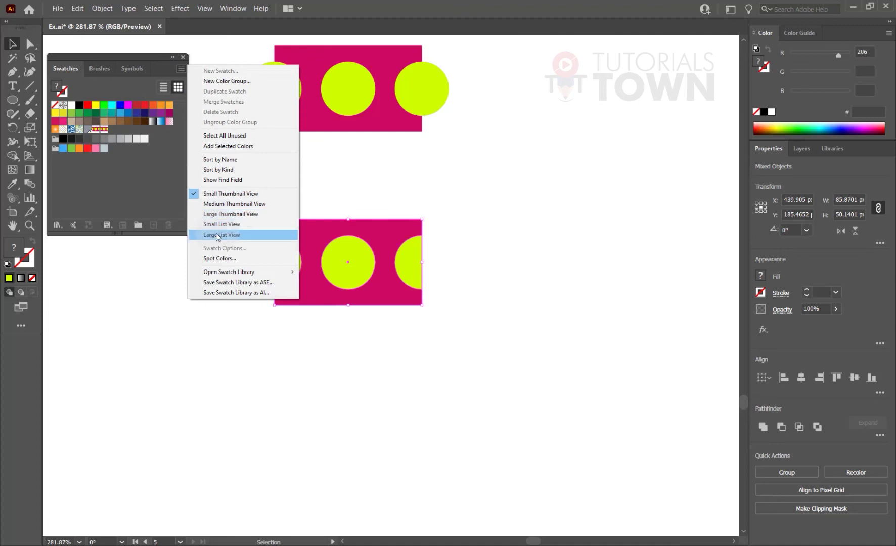
pyautogui.click(223, 214)
pyautogui.scroll(-3, 160, 180)
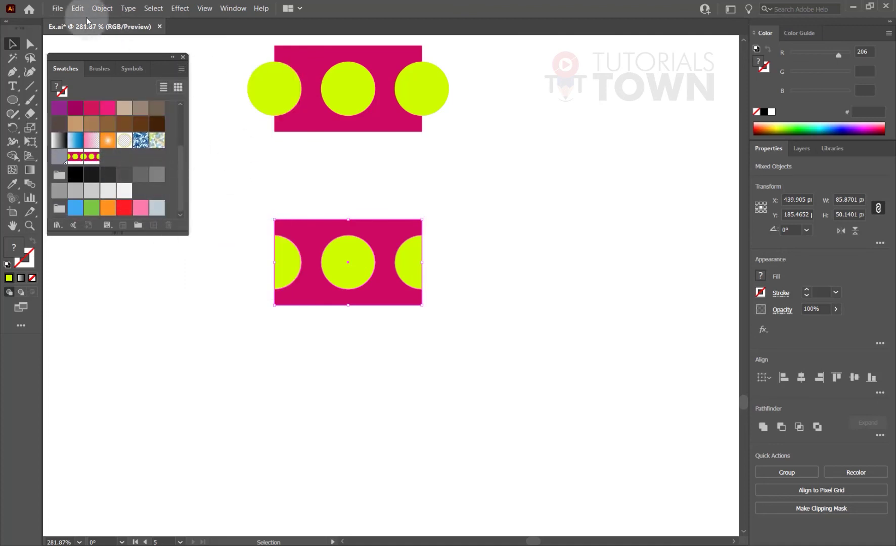
pyautogui.moveTo(75, 162); pyautogui.dragTo(168, 225)
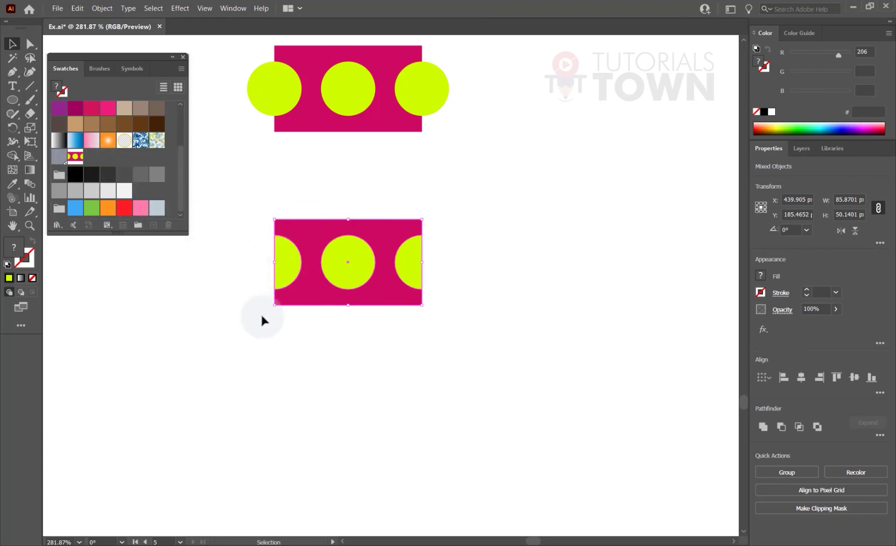
# - Start a new brush of the Pattern Brush type from the selected trimmed rectangle and circles
pyautogui.moveTo(278, 330); pyautogui.dragTo(300, 273)
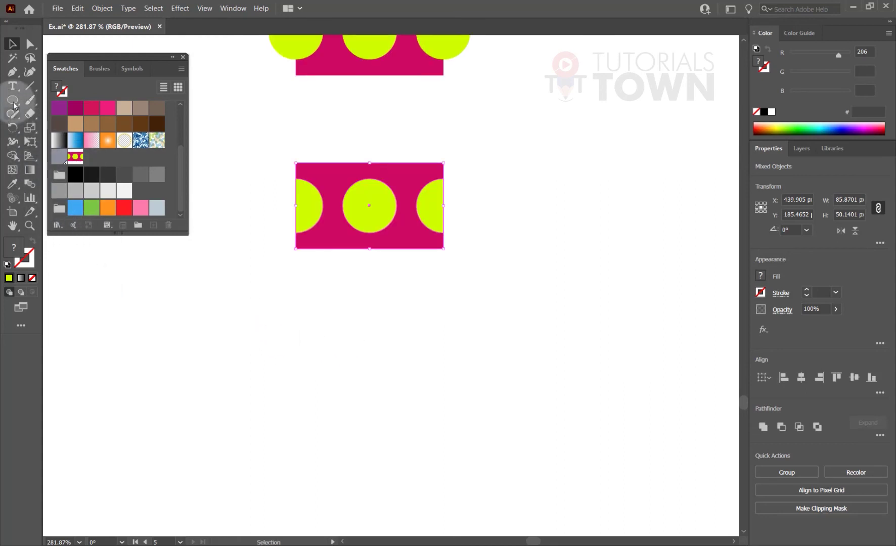
pyautogui.click(106, 72)
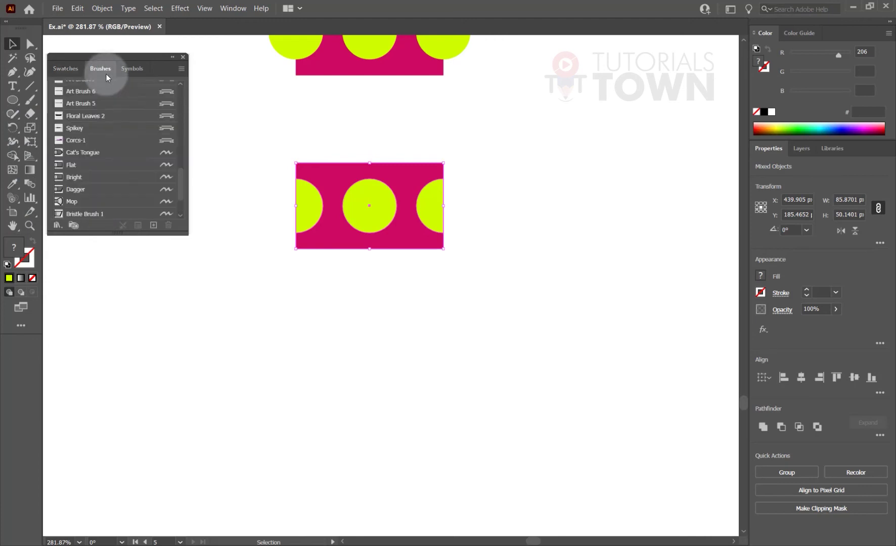
pyautogui.click(155, 226)
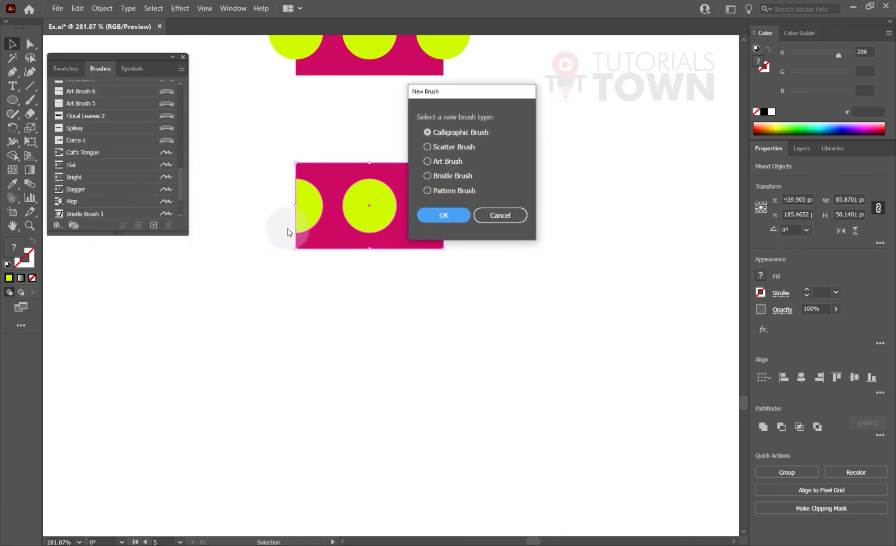
pyautogui.click(452, 190)
pyautogui.click(452, 217)
pyautogui.click(442, 196)
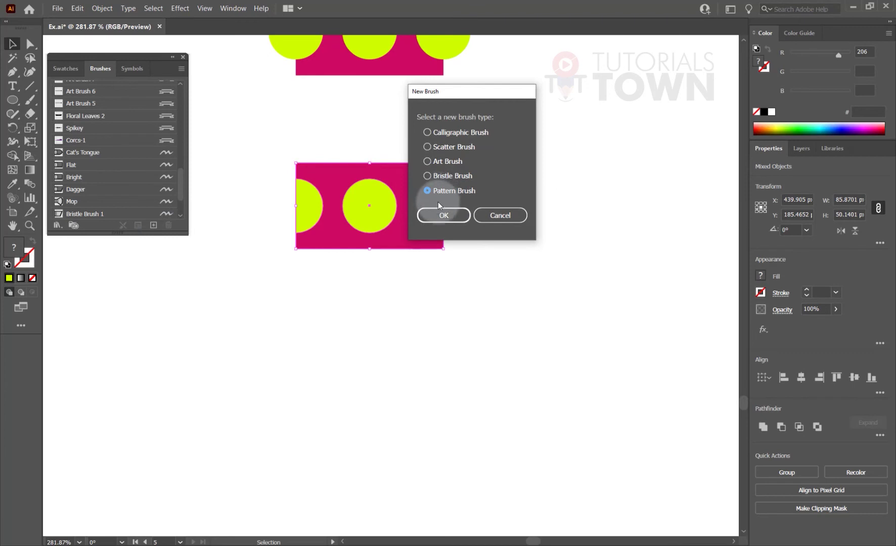
pyautogui.click(436, 217)
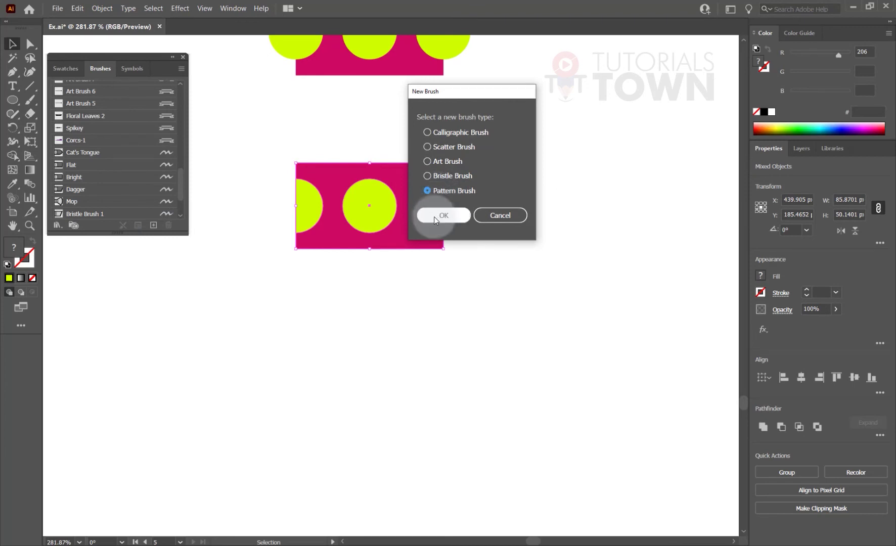
pyautogui.click(347, 243)
pyautogui.click(431, 220)
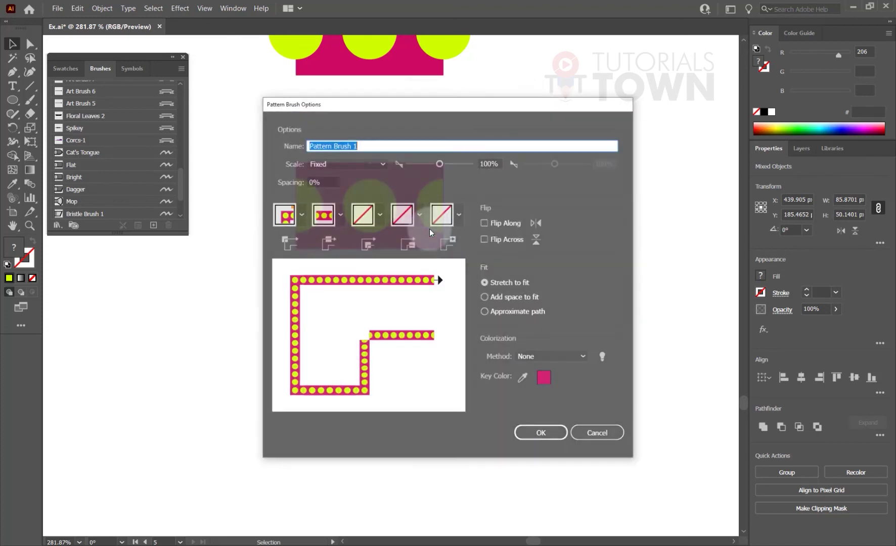
pyautogui.moveTo(332, 103)
pyautogui.mouseDown()
pyautogui.moveTo(456, 87)
pyautogui.moveTo(447, 48)
pyautogui.mouseUp()
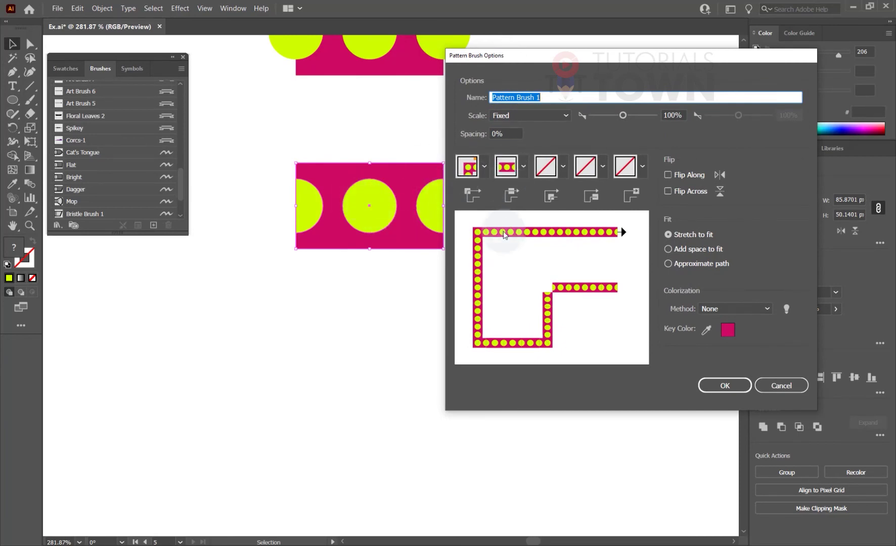
pyautogui.moveTo(580, 57)
pyautogui.mouseDown()
pyautogui.moveTo(332, 126)
pyautogui.moveTo(339, 87)
pyautogui.mouseUp()
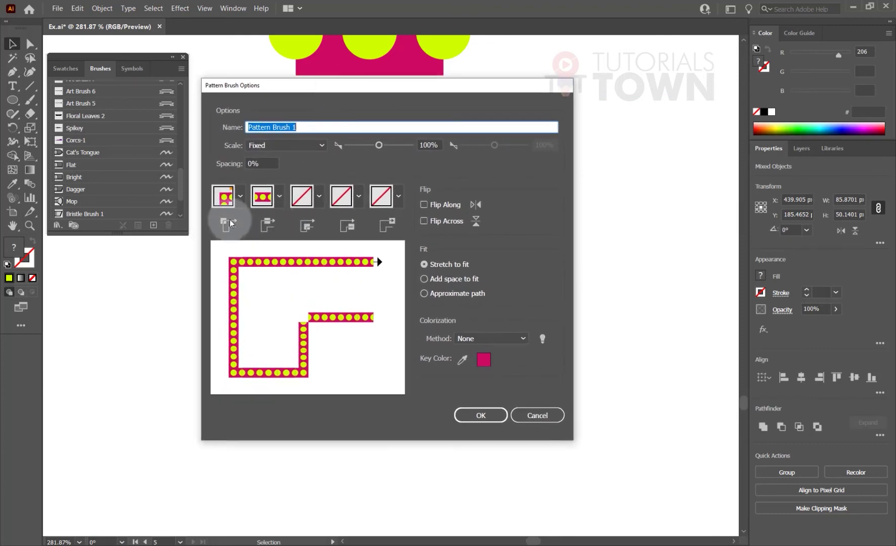
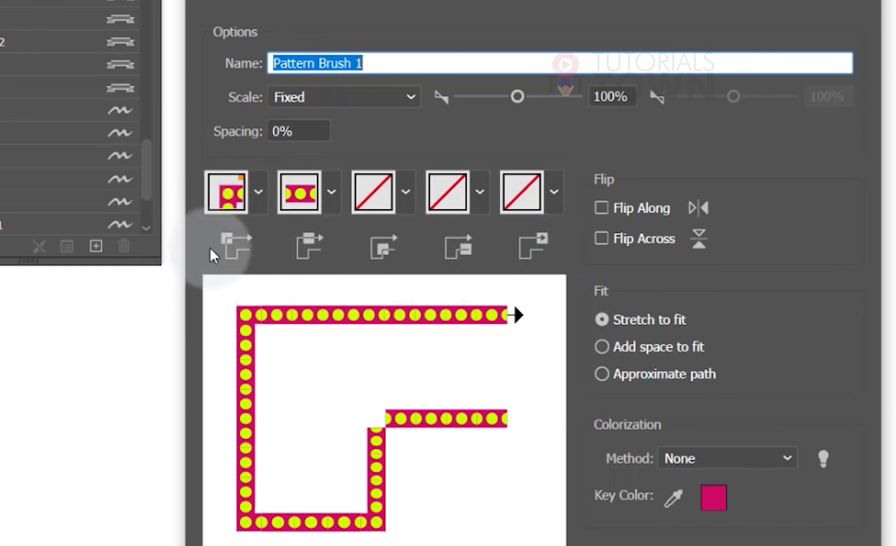
# - Set the brush's inner corner tile to Auto-Between and its colorization method to Tints and Shades
pyautogui.click(408, 192)
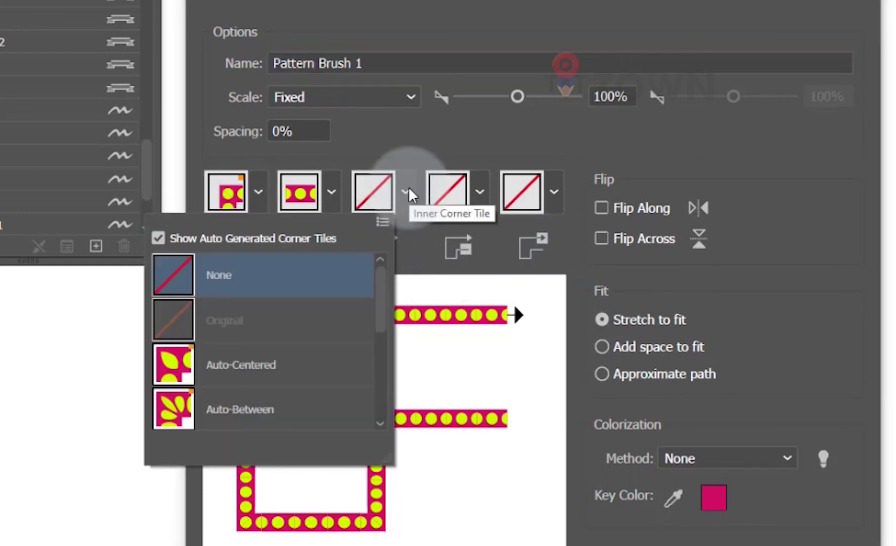
pyautogui.click(203, 409)
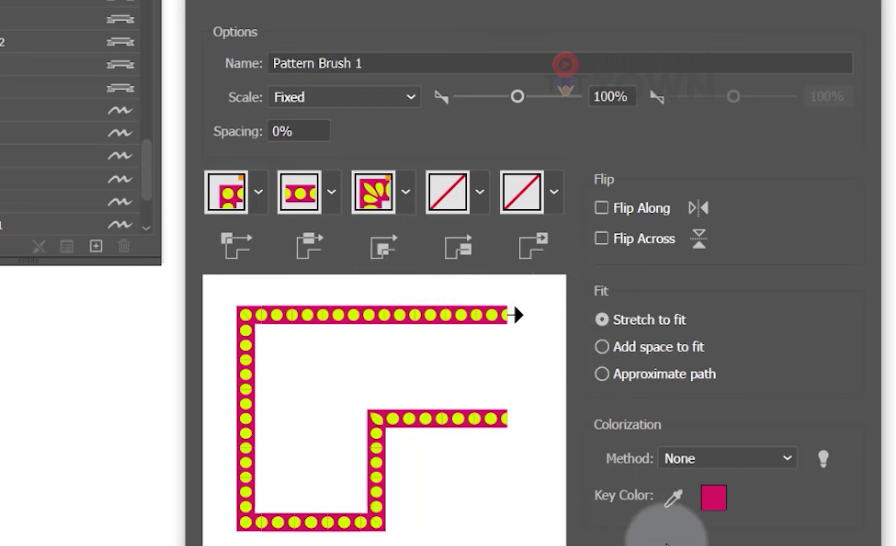
pyautogui.click(703, 458)
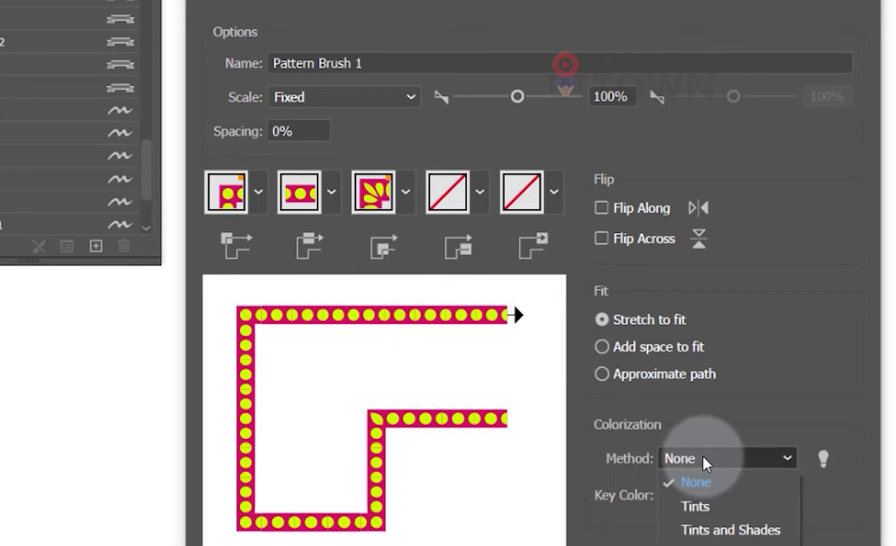
pyautogui.click(706, 531)
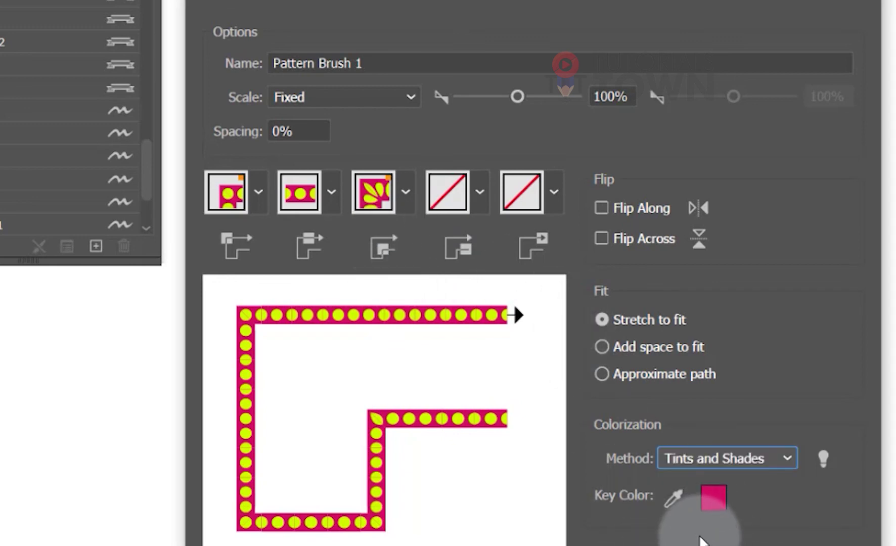
# - Try the Add space to fit and Approximate path options for the brush and return to Stretch to fit
pyautogui.click(600, 345)
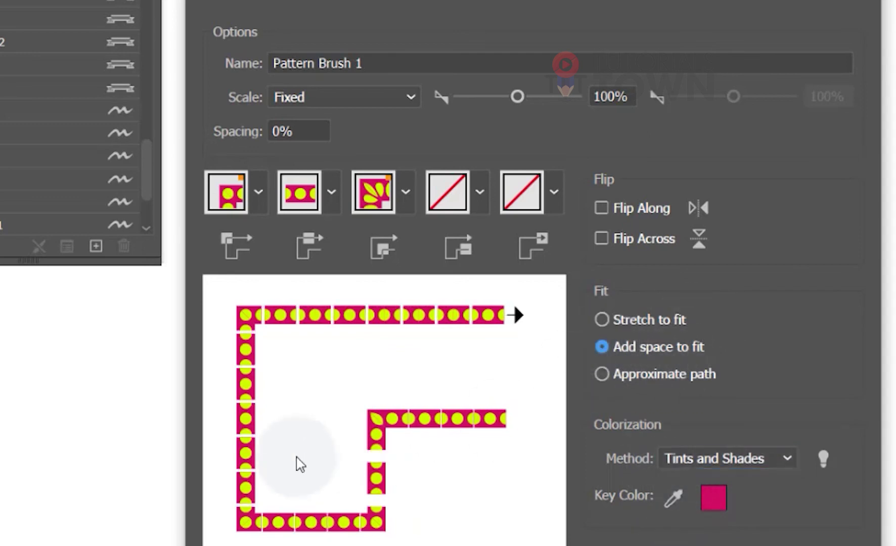
pyautogui.click(640, 321)
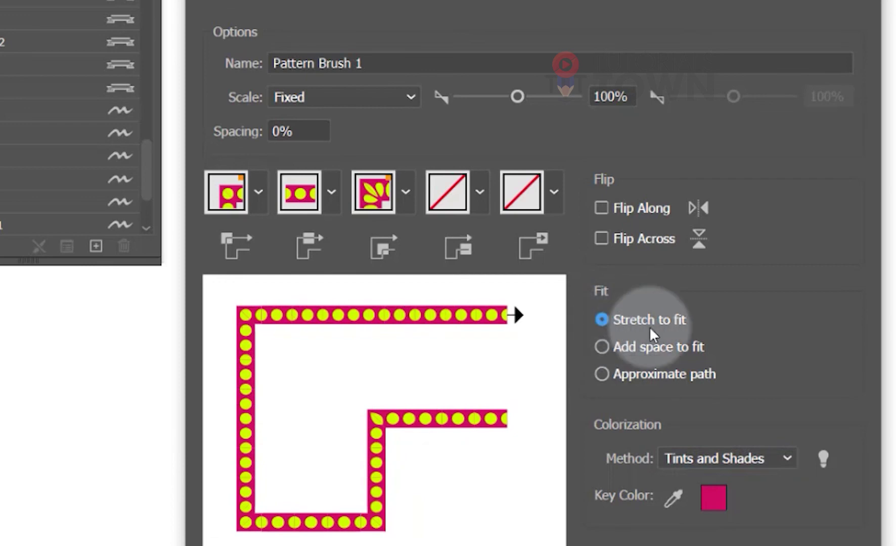
pyautogui.click(604, 375)
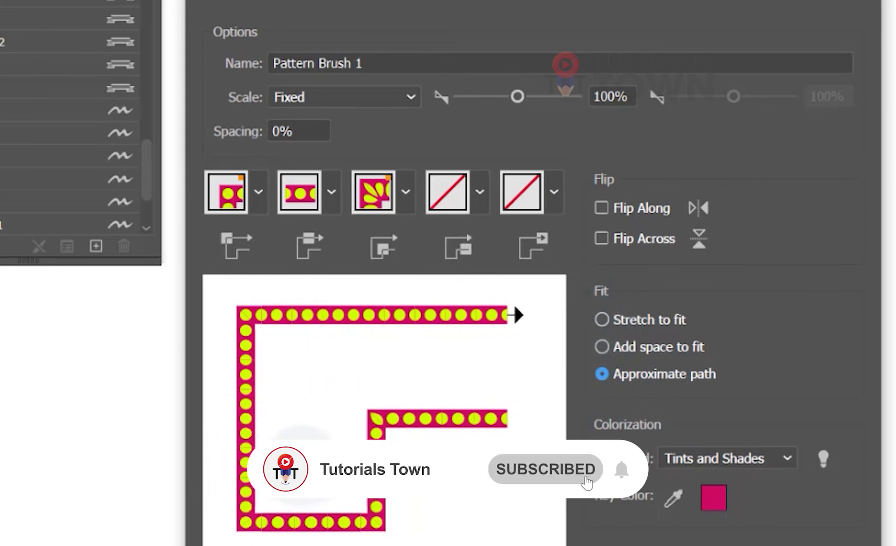
pyautogui.click(619, 319)
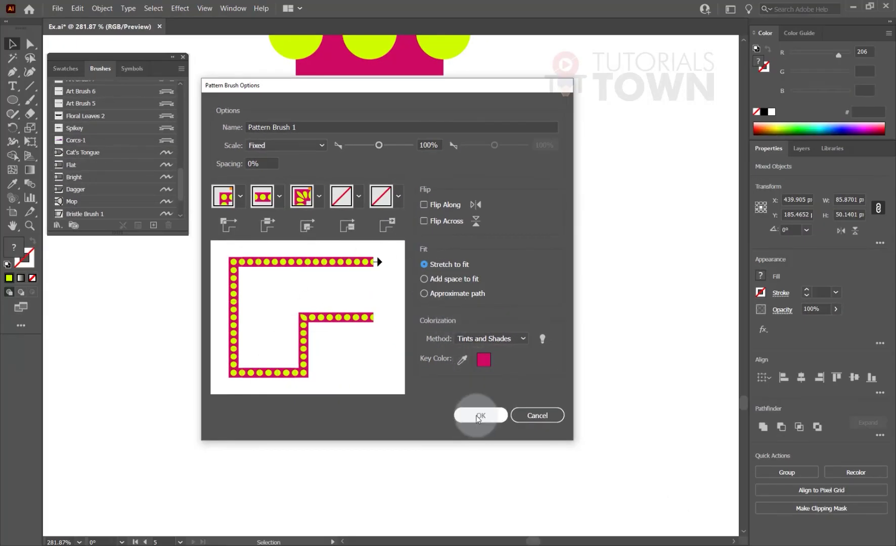
# - Accept the pattern brush settings and rename the new brush as Pink
pyautogui.click(478, 415)
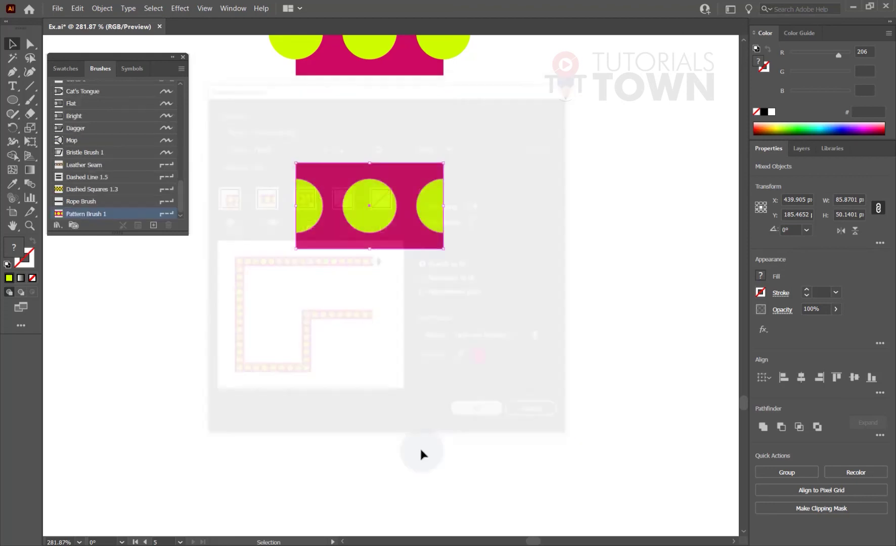
pyautogui.doubleClick(89, 213)
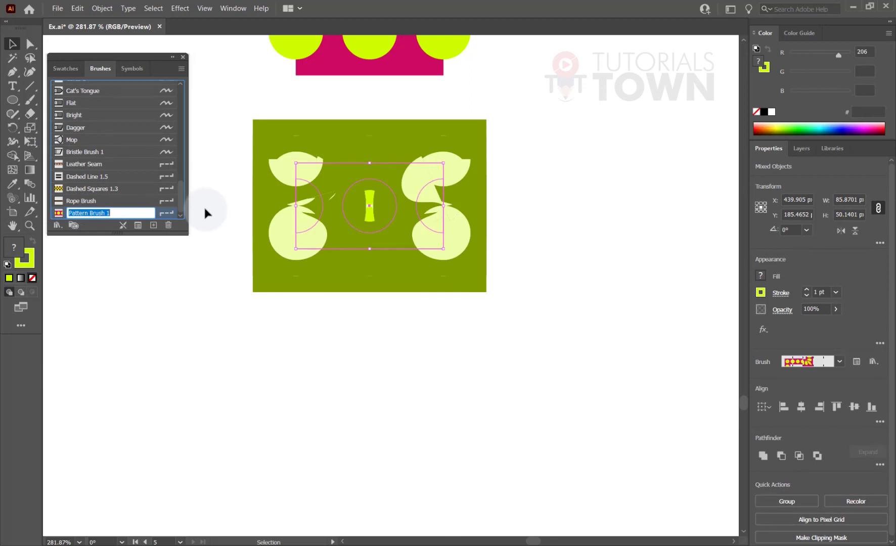
pyautogui.write('Pinks')
pyautogui.press('BackSpace')
pyautogui.press('Return')
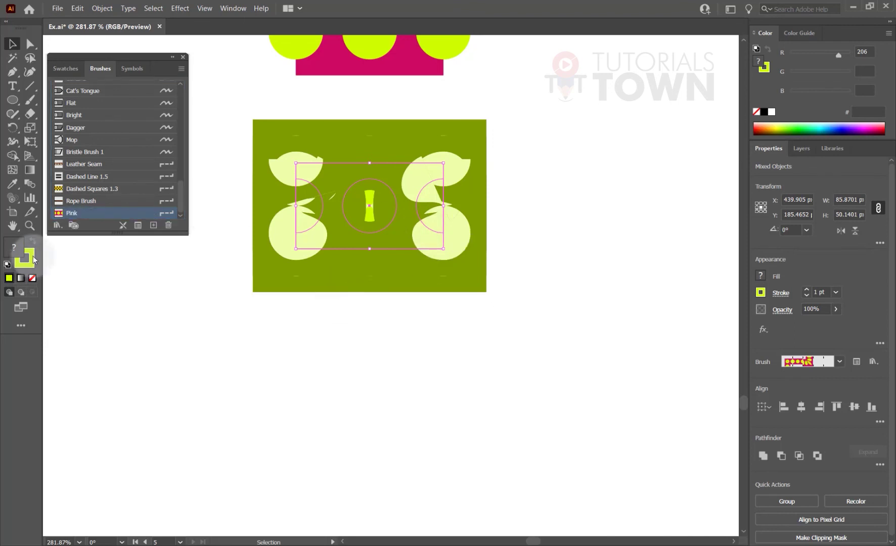
# - Delete the trimmed artwork and draw a circle about 111 px across below the remaining dotted copy
pyautogui.press('Delete')
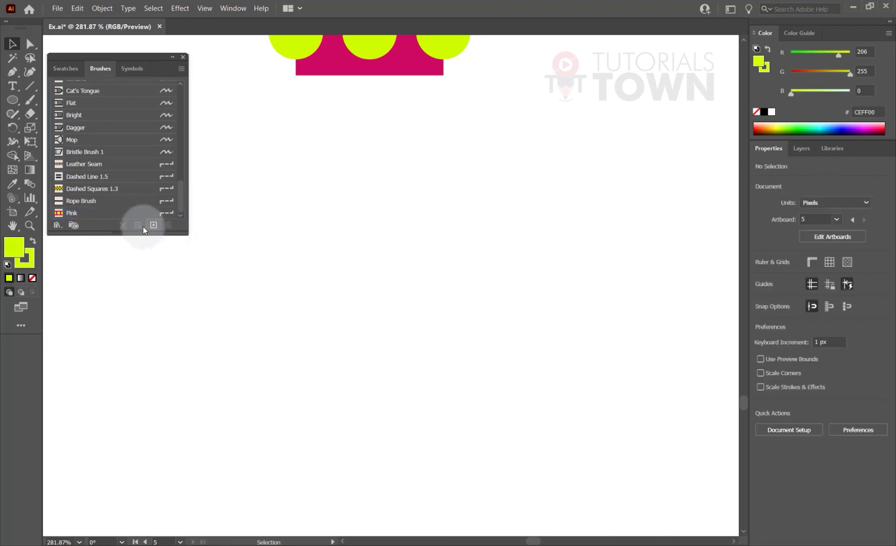
pyautogui.click(30, 86)
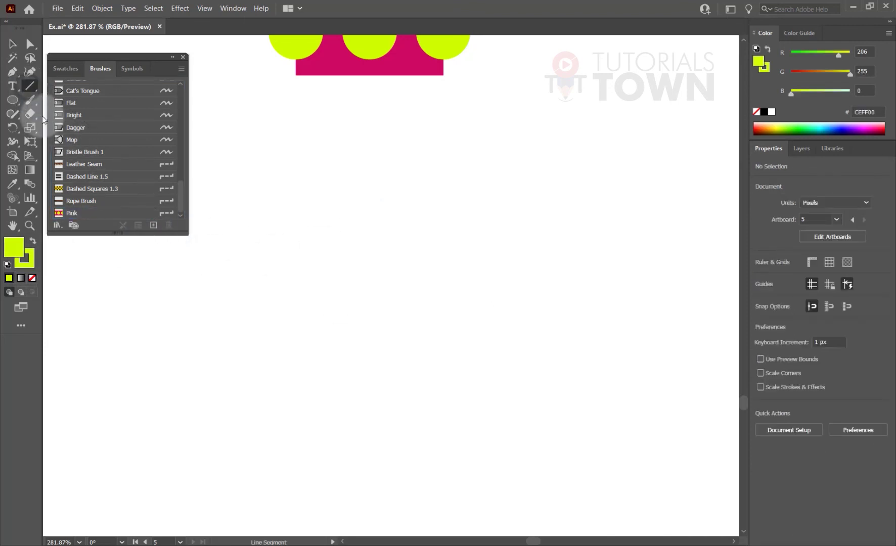
pyautogui.click(13, 101)
pyautogui.moveTo(263, 236); pyautogui.dragTo(454, 427)
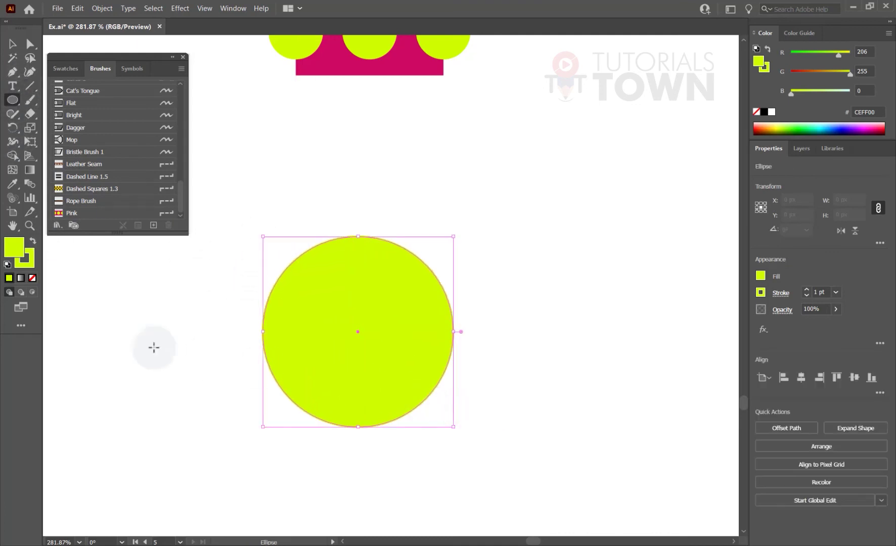
# - Remove the circle's fill, apply the Pink pattern brush to its stroke, and deselect it
pyautogui.click(33, 278)
pyautogui.click(25, 262)
pyautogui.click(63, 212)
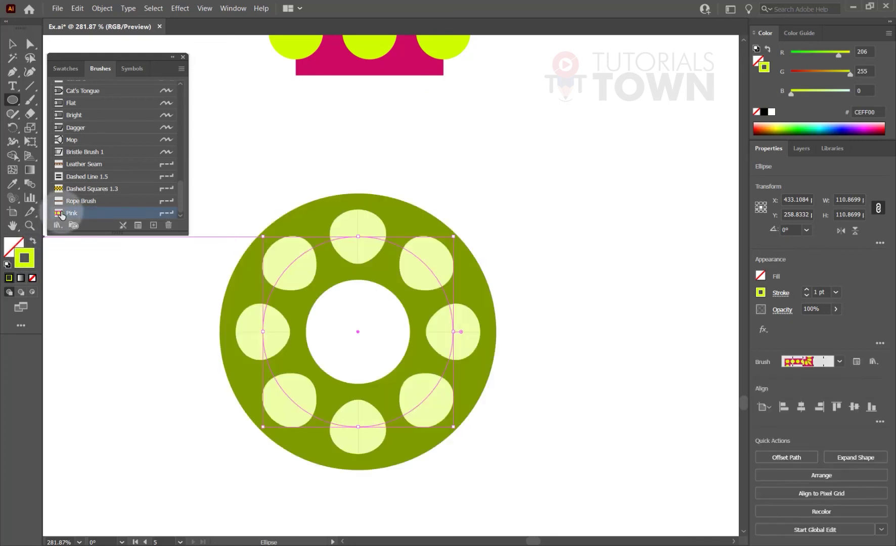
pyautogui.click(15, 46)
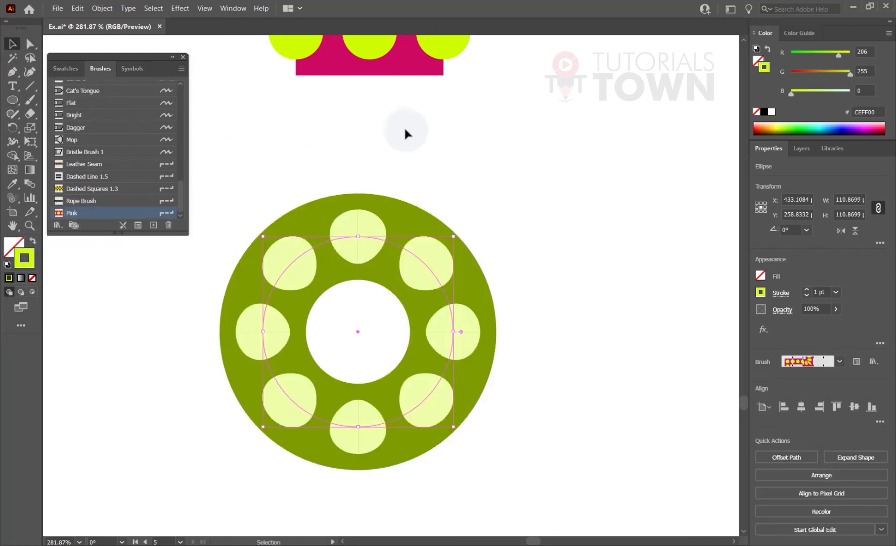
pyautogui.click(439, 132)
# - Draw an open S-shaped path with three anchor points across the Pattern Brush artboard using the Pen tool
pyautogui.scroll(-2, 429, 384)
pyautogui.click(12, 71)
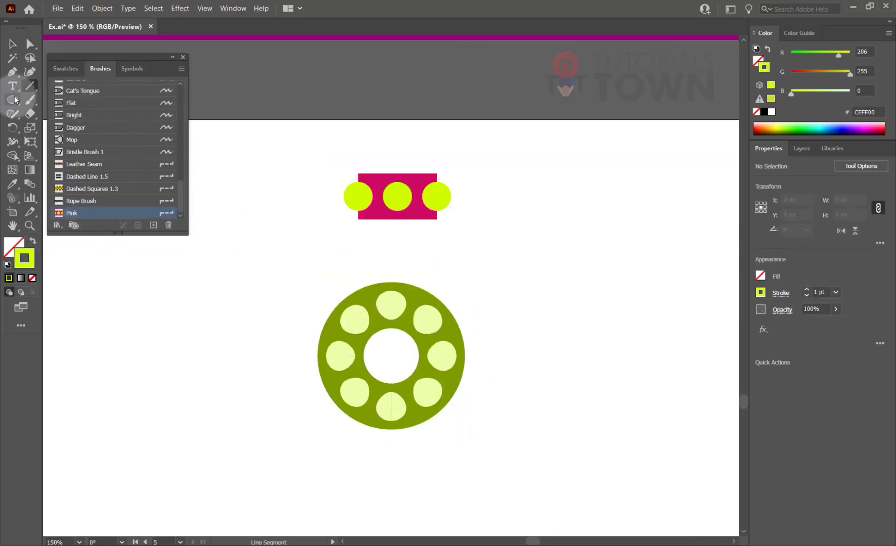
pyautogui.scroll(-3, 367, 355)
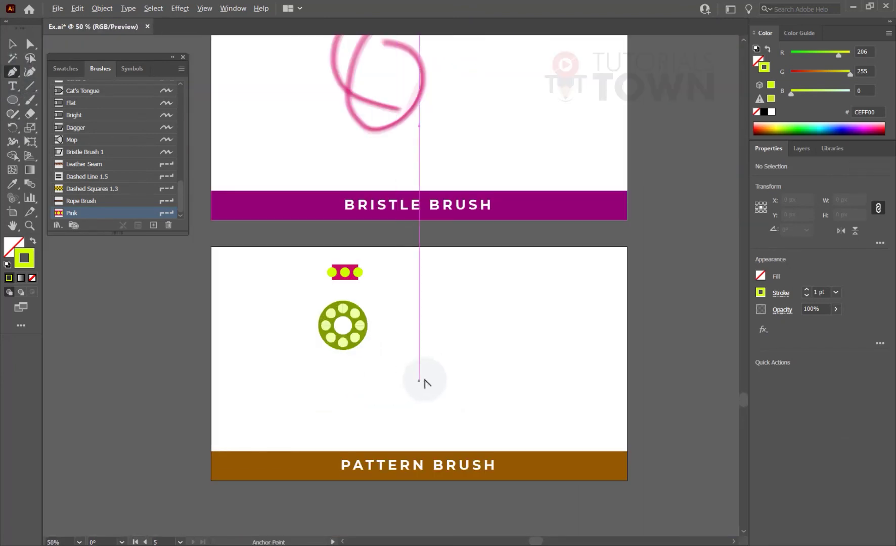
pyautogui.moveTo(207, 392)
pyautogui.mouseDown()
pyautogui.moveTo(243, 350)
pyautogui.moveTo(364, 364)
pyautogui.mouseUp()
pyautogui.moveTo(400, 259); pyautogui.dragTo(385, 224)
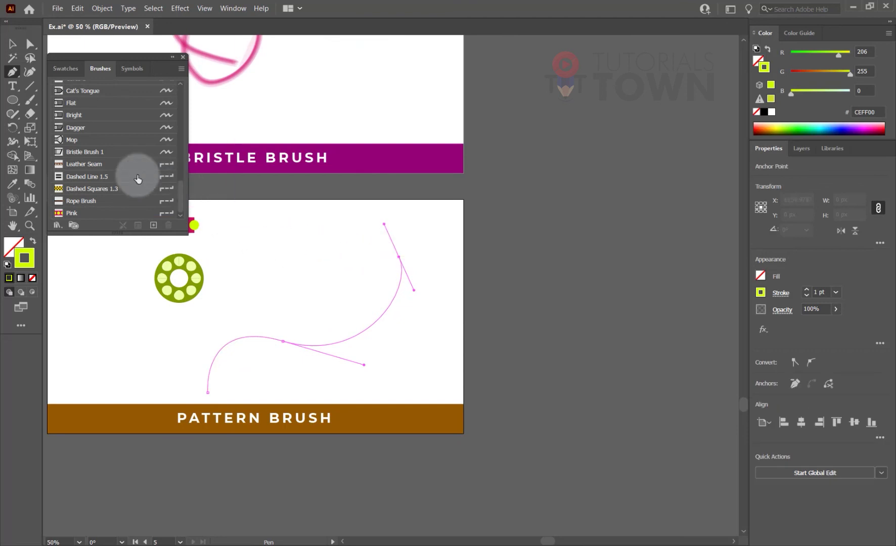
# - Apply the Pink brush to the curved path and change its stroke color to magenta DF00FF
pyautogui.click(71, 213)
pyautogui.press('v')
pyautogui.doubleClick(23, 259)
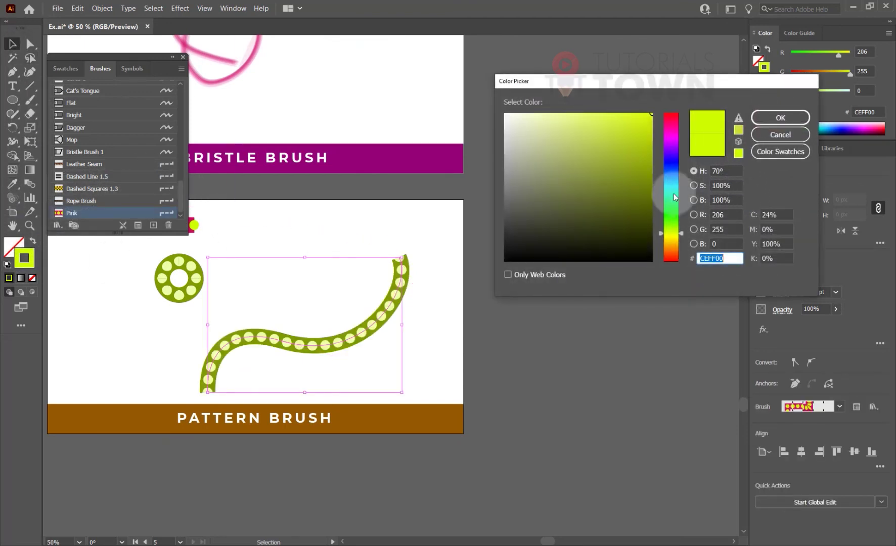
pyautogui.click(665, 142)
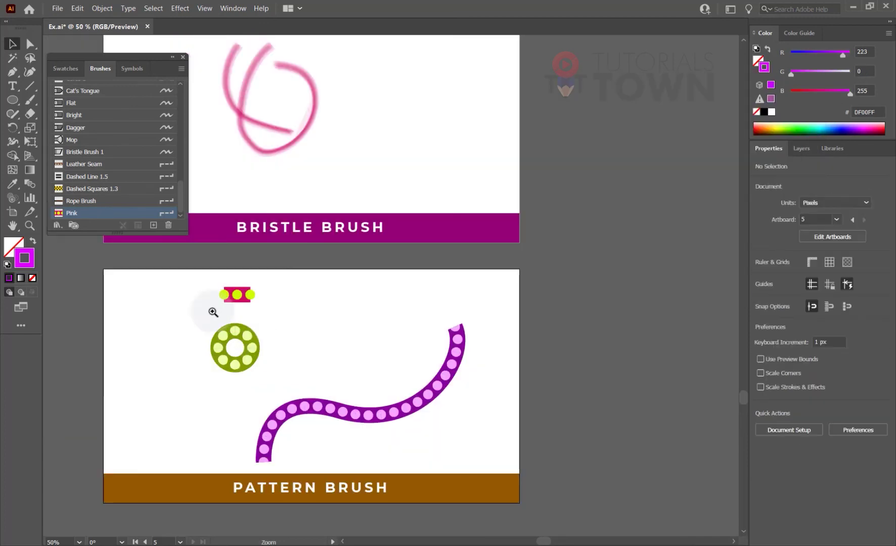
# - Draw a 72 px horizontal line with a 5 pt stroke and place a copy about 40 px below it
pyautogui.moveTo(213, 312); pyautogui.dragTo(220, 377)
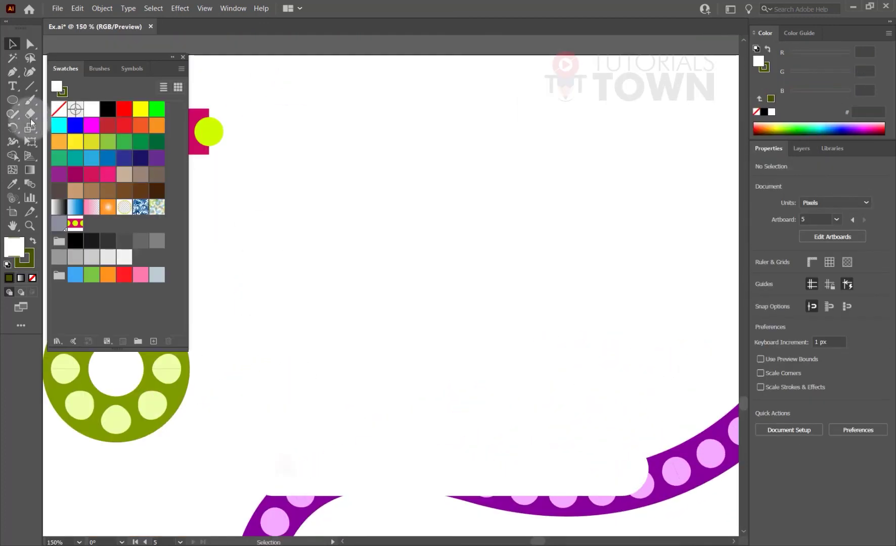
pyautogui.moveTo(338, 222); pyautogui.dragTo(405, 222)
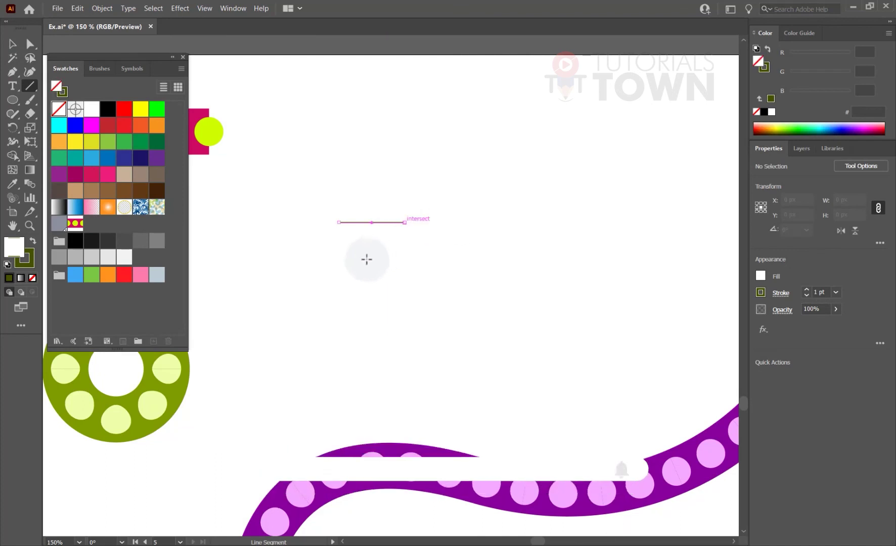
pyautogui.click(12, 43)
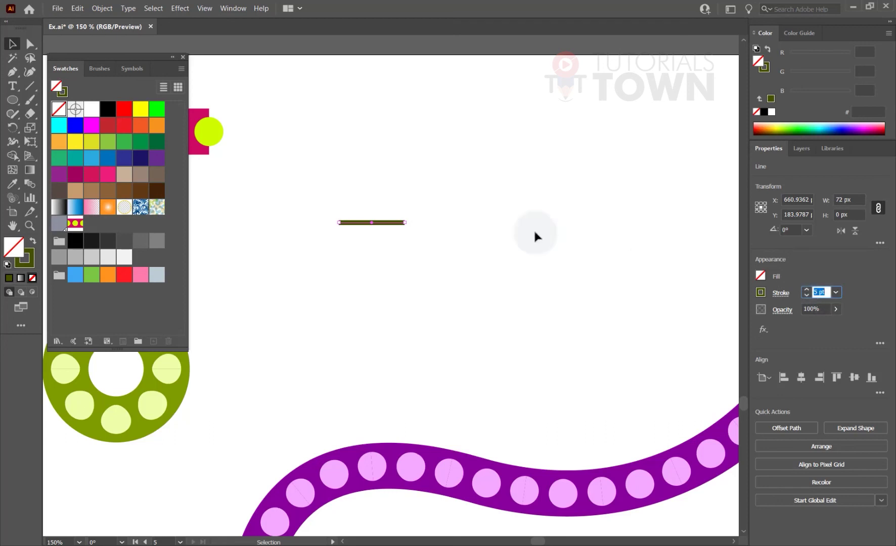
pyautogui.click(372, 235)
pyautogui.scroll(2, 365, 232)
pyautogui.moveTo(374, 219); pyautogui.dragTo(375, 292)
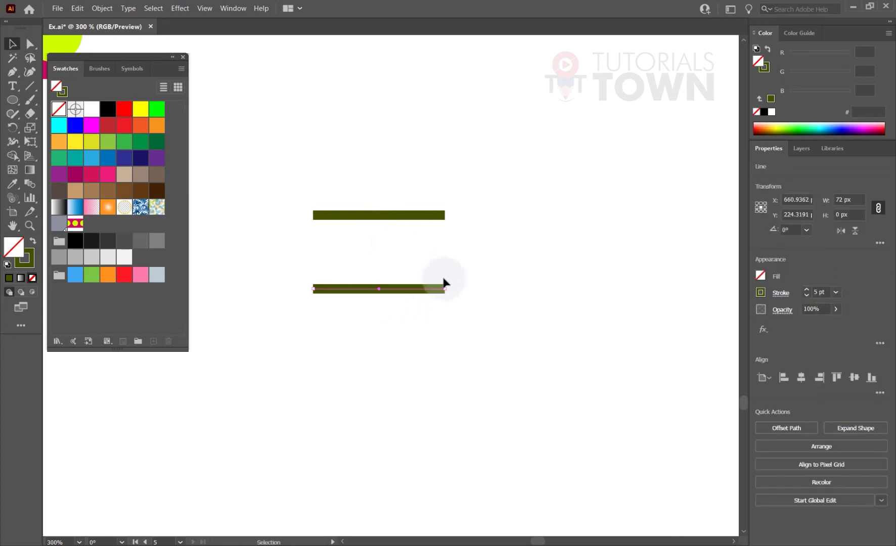
# - Join the centers of the two lines with a vertical line and narrow the I-shape to about 28 px wide
pyautogui.moveTo(449, 287); pyautogui.dragTo(428, 303)
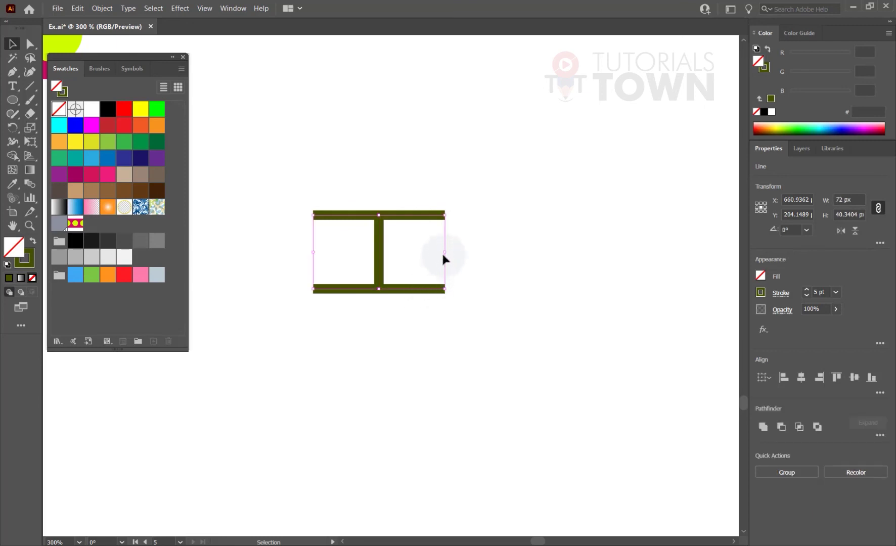
pyautogui.moveTo(447, 252); pyautogui.dragTo(406, 248)
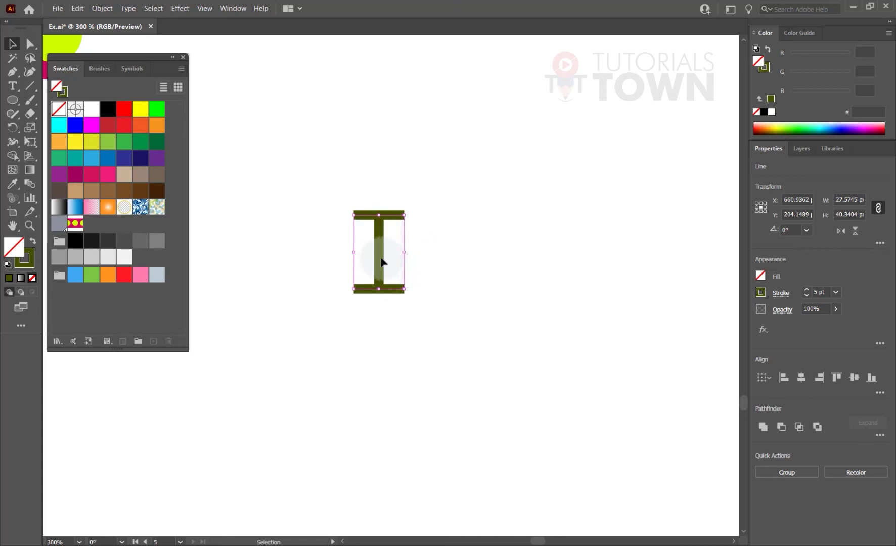
pyautogui.moveTo(381, 259); pyautogui.dragTo(429, 277)
pyautogui.hotkey('ctrl', 'z')
pyautogui.hotkey('ctrl', 'z')
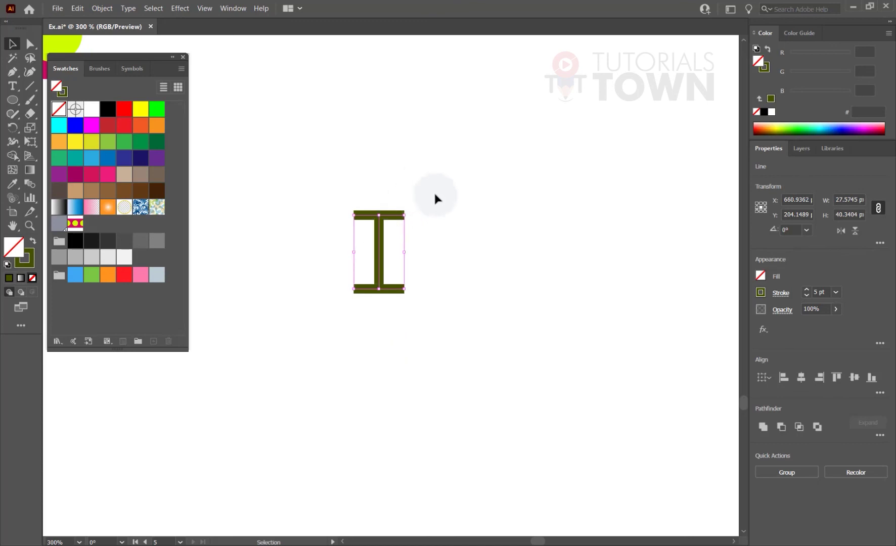
# - Place a copy of the two short horizontal lines, without the vertical one, on each side of the I-shape
pyautogui.click(430, 304)
pyautogui.moveTo(418, 194); pyautogui.dragTo(322, 292)
pyautogui.moveTo(338, 196); pyautogui.dragTo(271, 323)
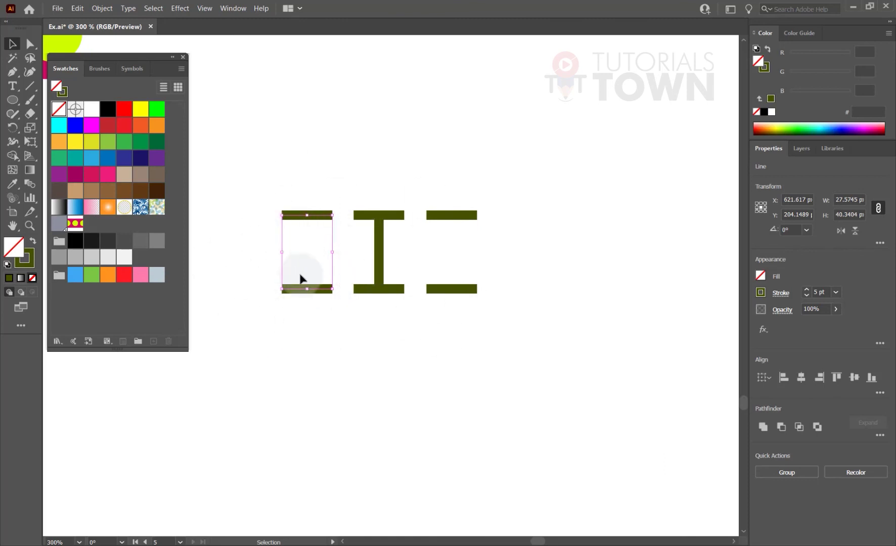
# - Expand the fill and stroke of all three line pieces into filled shapes
pyautogui.moveTo(504, 326); pyautogui.dragTo(504, 326)
pyautogui.click(102, 8)
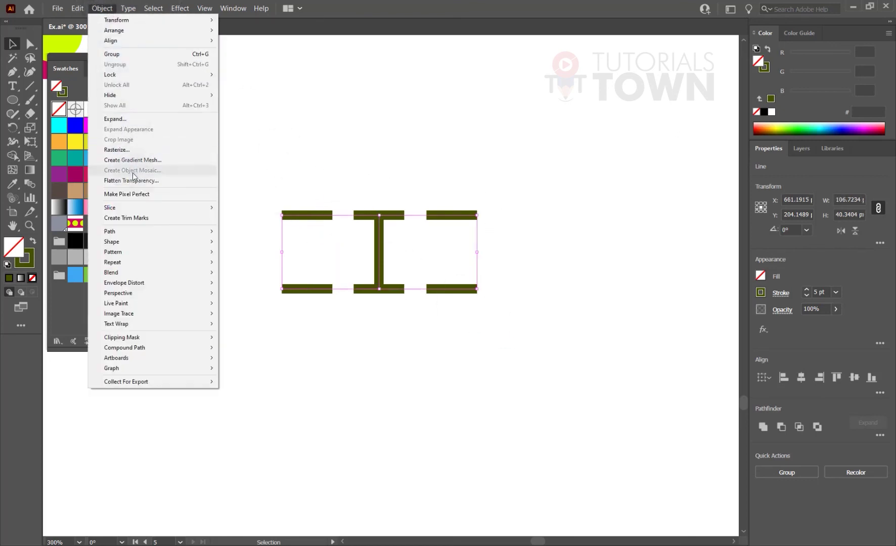
pyautogui.click(132, 119)
pyautogui.click(420, 342)
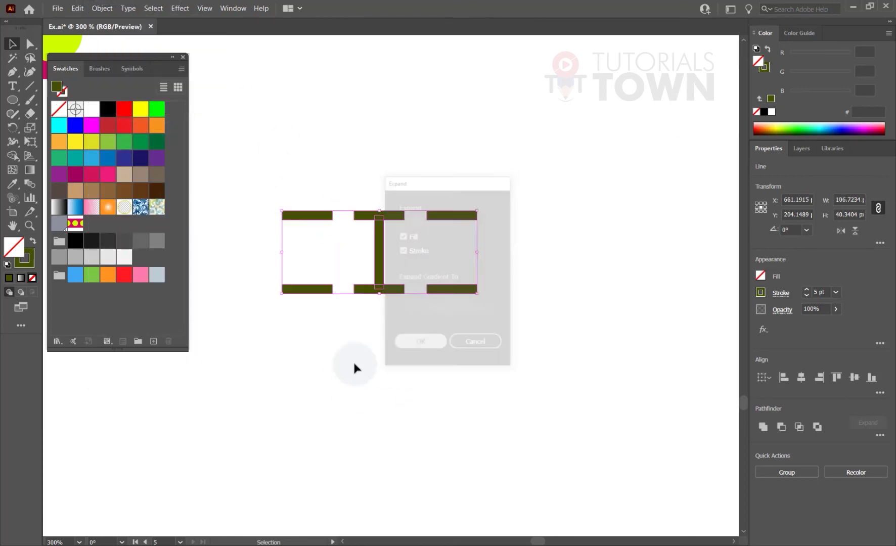
# - Round the outer ends of the bars in the two side pieces, leaving their inner ends square, and deselect them
pyautogui.moveTo(332, 184); pyautogui.dragTo(303, 236)
pyautogui.moveTo(256, 327); pyautogui.dragTo(255, 327)
pyautogui.keyDown('ctrl'); pyautogui.click(294, 179); pyautogui.keyUp('ctrl')
pyautogui.moveTo(288, 192); pyautogui.dragTo(269, 289)
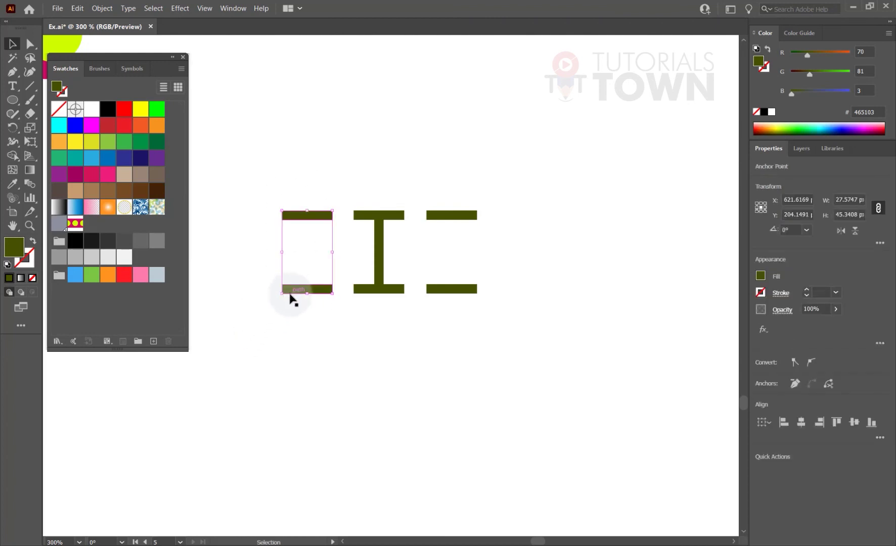
pyautogui.moveTo(287, 290); pyautogui.dragTo(335, 269)
pyautogui.moveTo(504, 200); pyautogui.dragTo(444, 258)
pyautogui.moveTo(471, 292); pyautogui.dragTo(454, 287)
pyautogui.press('v')
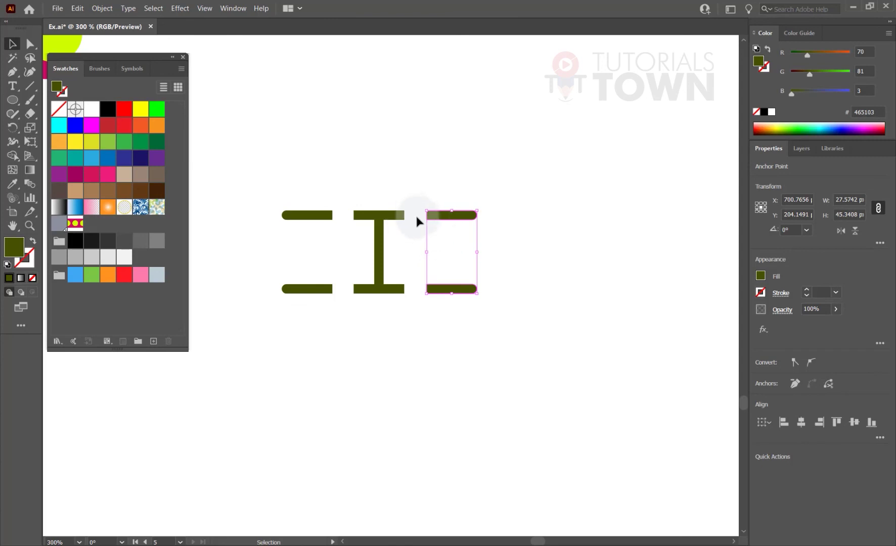
pyautogui.click(541, 247)
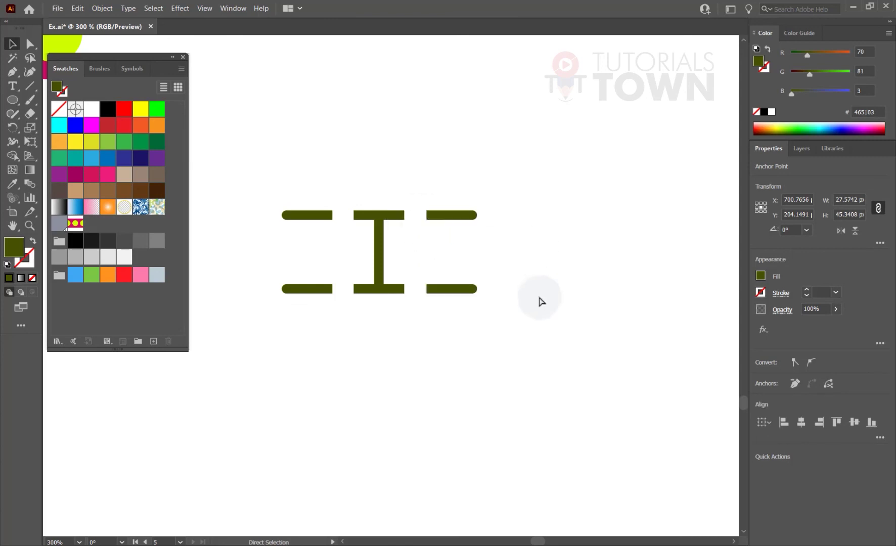
# - Group the left pair of bars, the right pair and the central I-shape as three separate groups
pyautogui.moveTo(284, 177); pyautogui.dragTo(306, 321)
pyautogui.rightClick(304, 219)
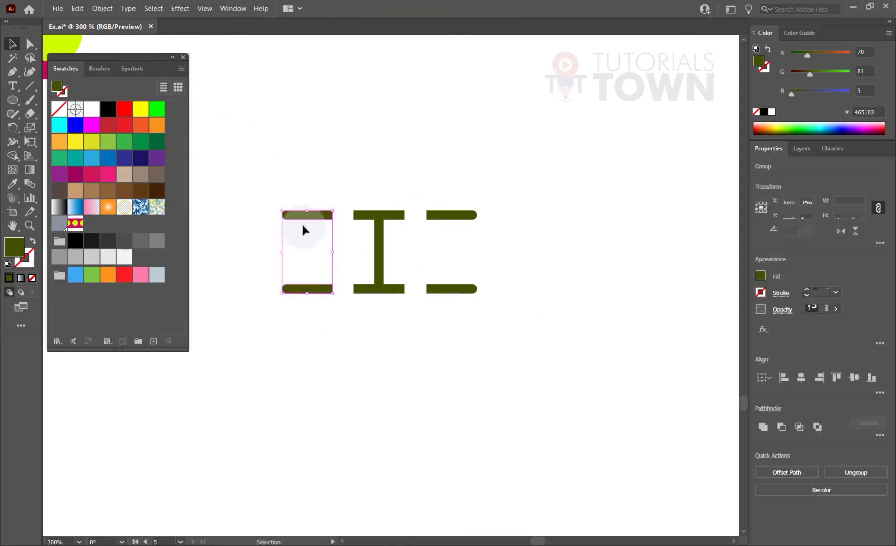
pyautogui.click(322, 290)
pyautogui.moveTo(481, 198); pyautogui.dragTo(436, 300)
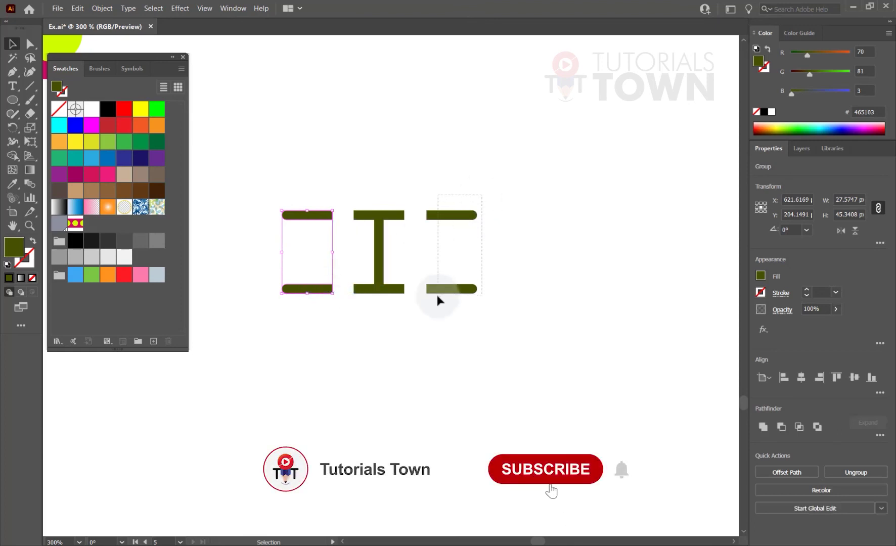
pyautogui.rightClick(458, 217)
pyautogui.click(470, 289)
pyautogui.moveTo(400, 206); pyautogui.dragTo(361, 295)
pyautogui.rightClick(379, 275)
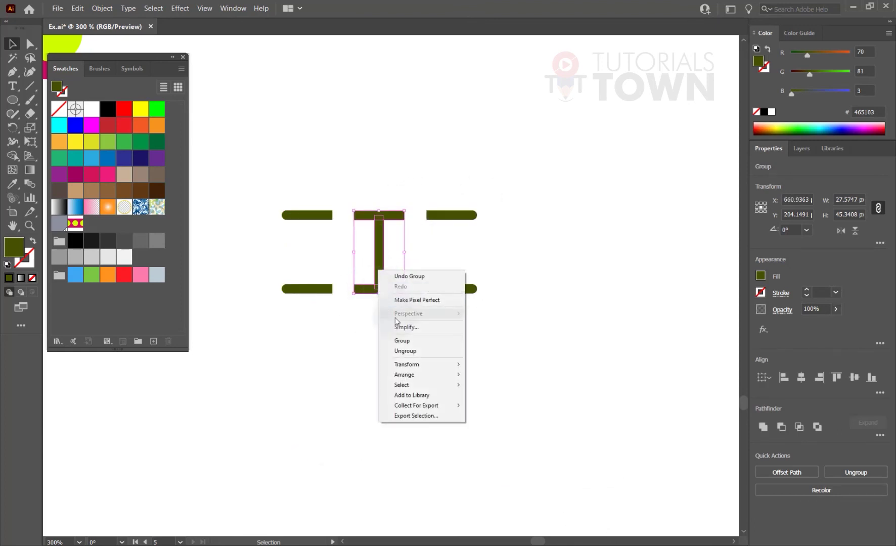
pyautogui.click(398, 340)
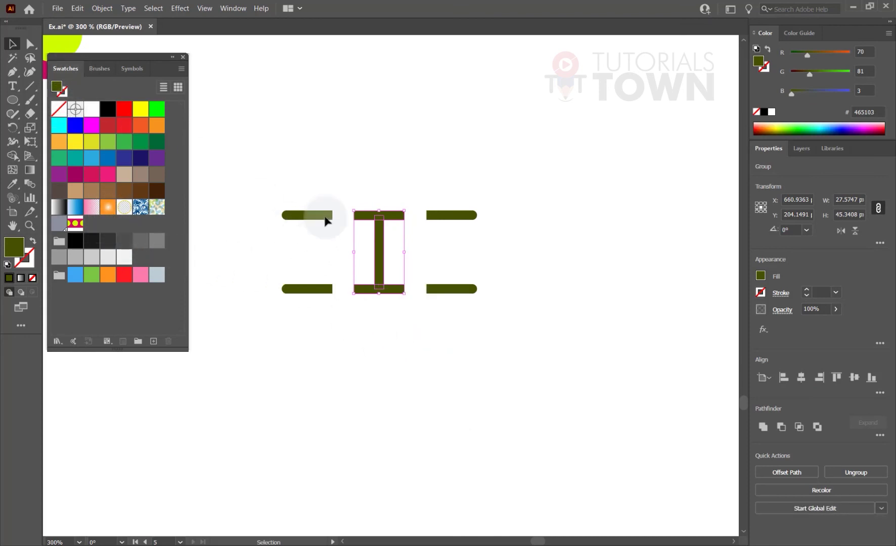
# - Add the left, middle and right groups to the swatches as three separate pattern swatches
pyautogui.moveTo(322, 221); pyautogui.dragTo(149, 225)
pyautogui.moveTo(366, 221); pyautogui.dragTo(140, 229)
pyautogui.moveTo(439, 218); pyautogui.dragTo(139, 237)
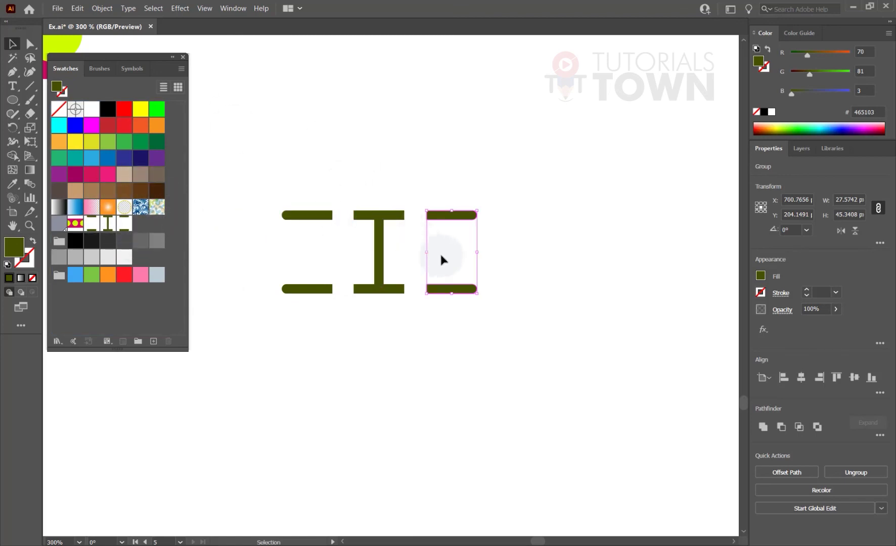
# - Deselect the artwork and start a new brush of the Pattern Brush type
pyautogui.scroll(-1, 439, 253)
pyautogui.moveTo(395, 308); pyautogui.dragTo(393, 216)
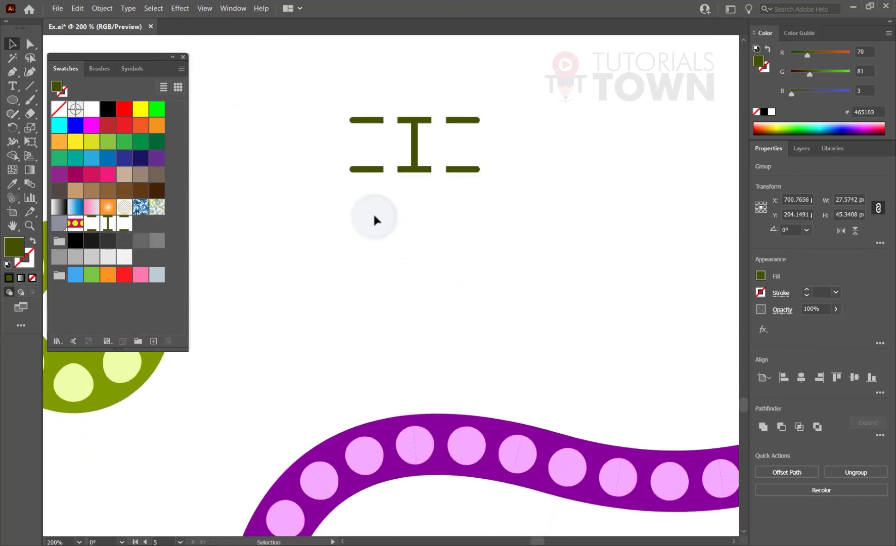
pyautogui.click(374, 217)
pyautogui.click(108, 70)
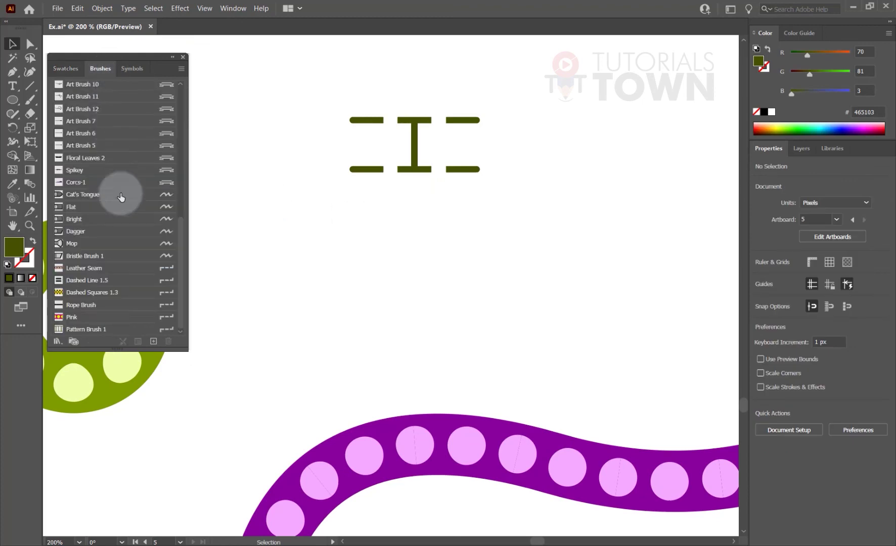
pyautogui.click(154, 341)
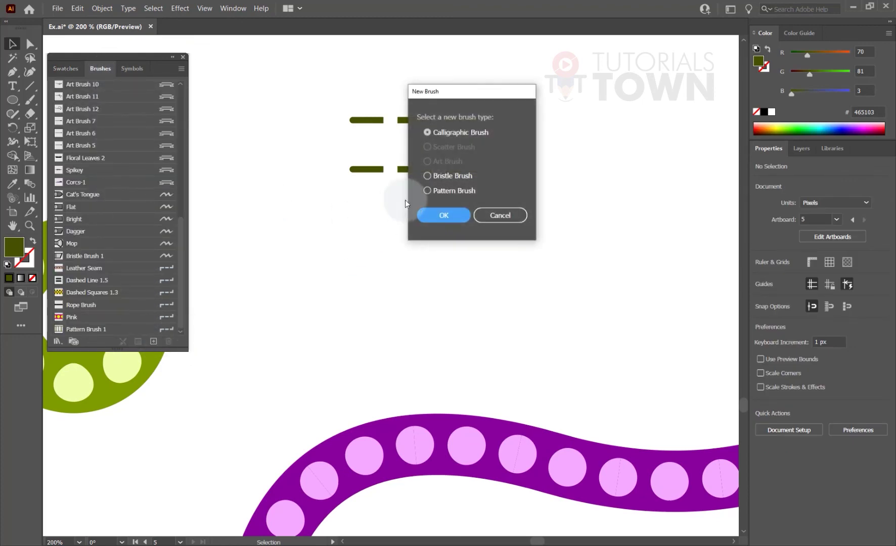
pyautogui.click(444, 216)
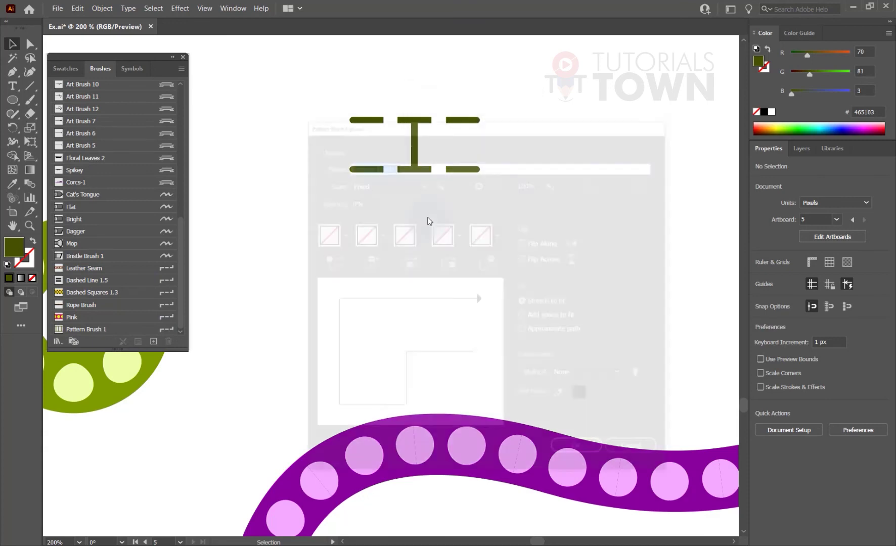
# - Set the brush's side tile to New Pattern Swatch 6, the I-shape
pyautogui.moveTo(439, 117)
pyautogui.mouseDown()
pyautogui.moveTo(466, 117)
pyautogui.moveTo(598, 33)
pyautogui.moveTo(641, 35)
pyautogui.mouseUp()
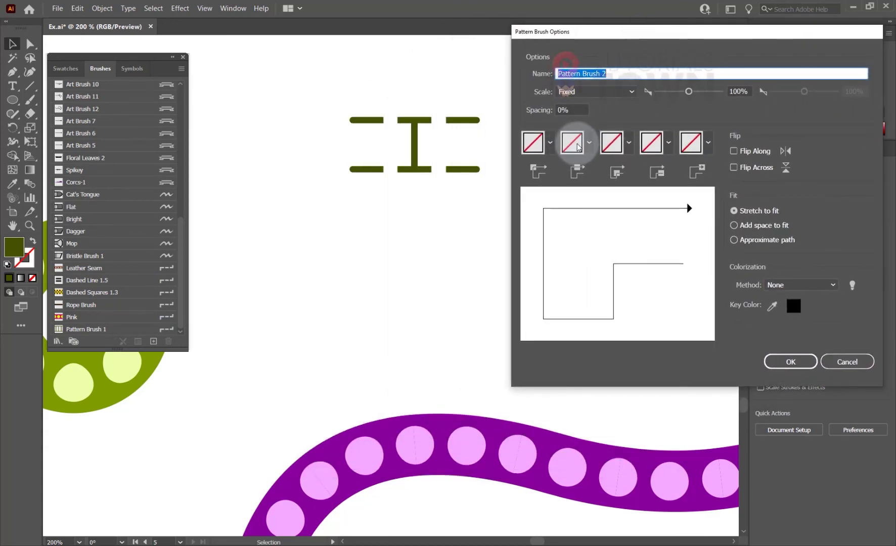
pyautogui.click(589, 147)
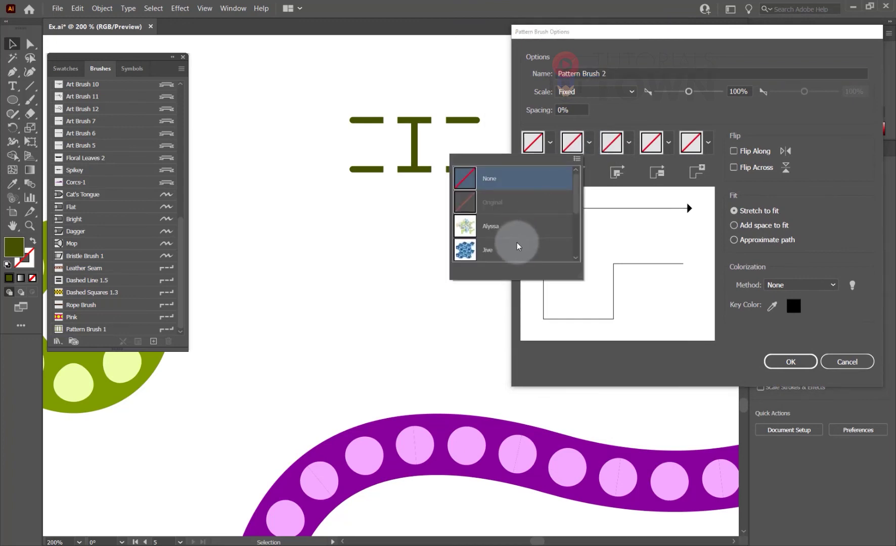
pyautogui.moveTo(578, 203); pyautogui.dragTo(573, 257)
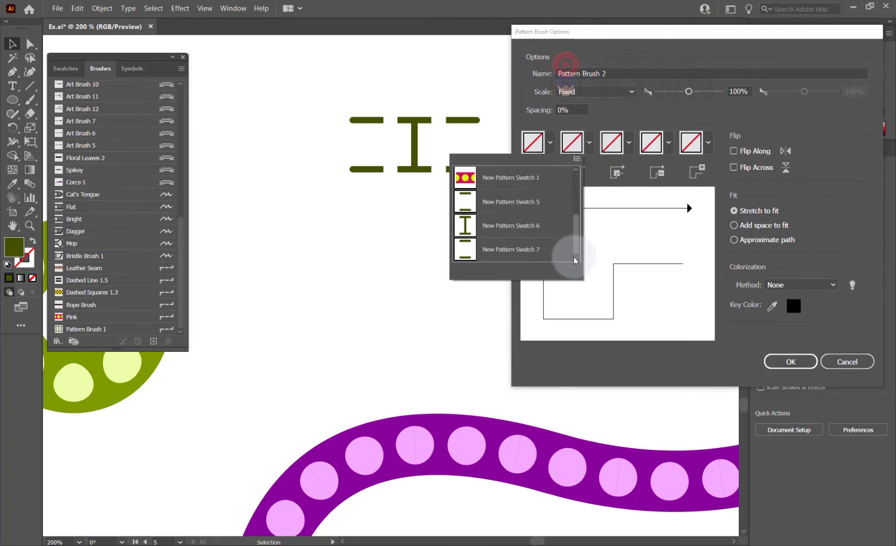
pyautogui.click(512, 231)
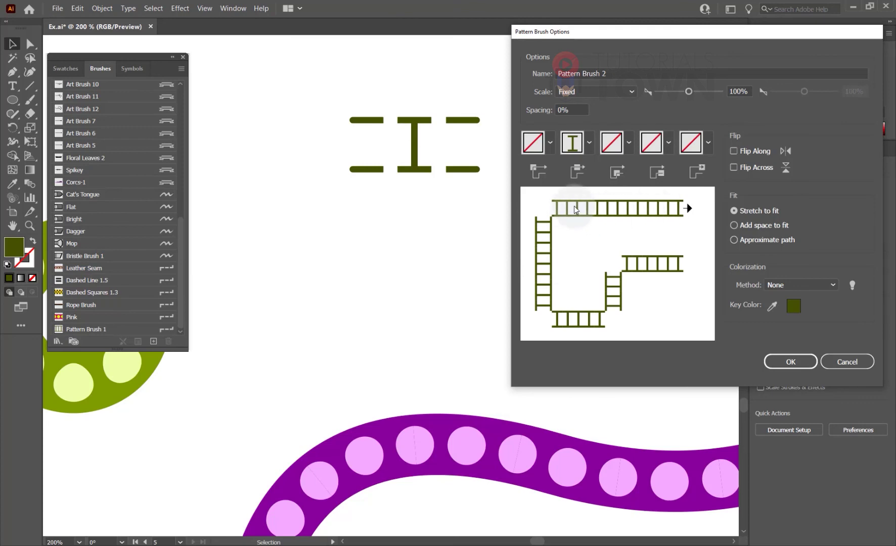
# - Set the outer corner tile to Auto-Centered and the inner corner tile to Auto-Between
pyautogui.click(551, 143)
pyautogui.click(450, 234)
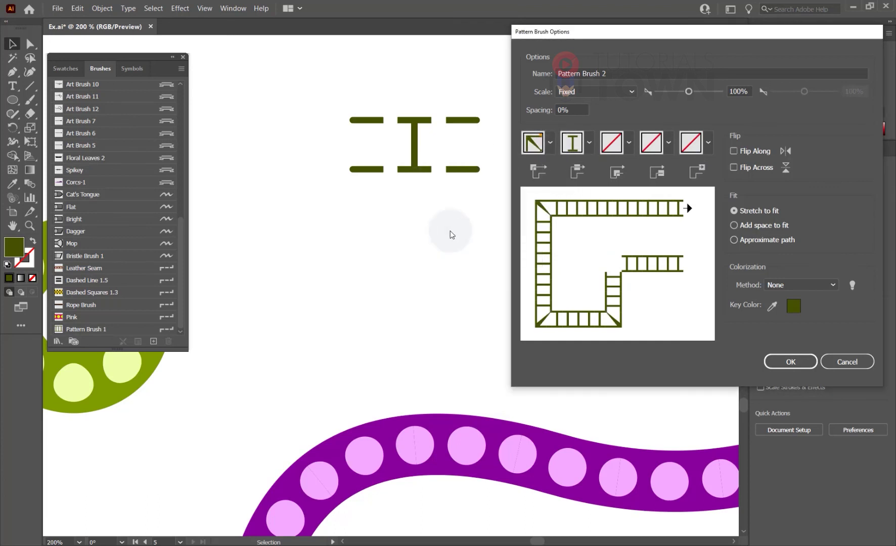
pyautogui.click(624, 144)
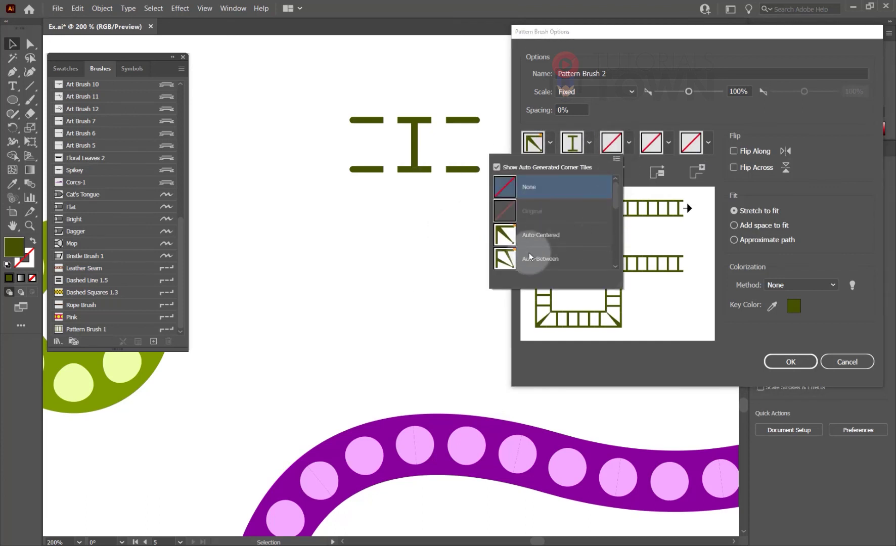
pyautogui.click(526, 258)
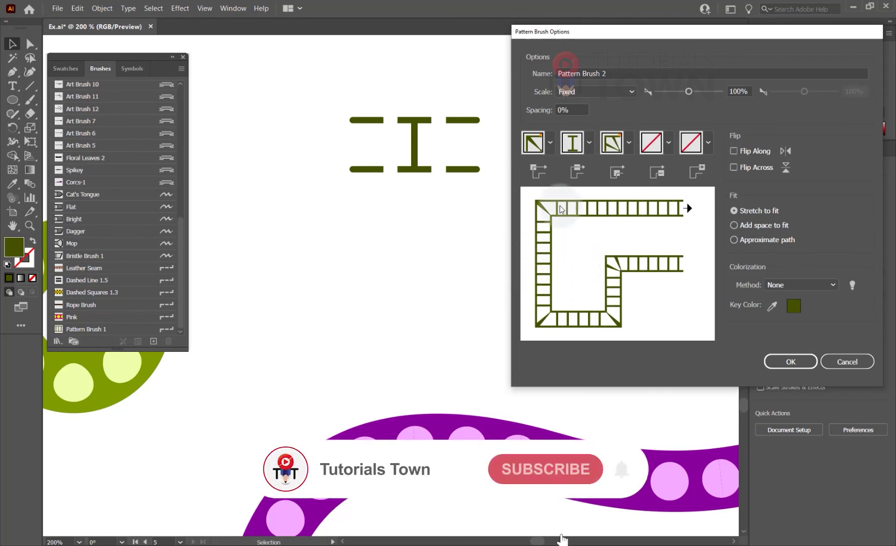
# - Try Auto-Sliced for the outer corner tile and settle on Auto-Between
pyautogui.click(549, 144)
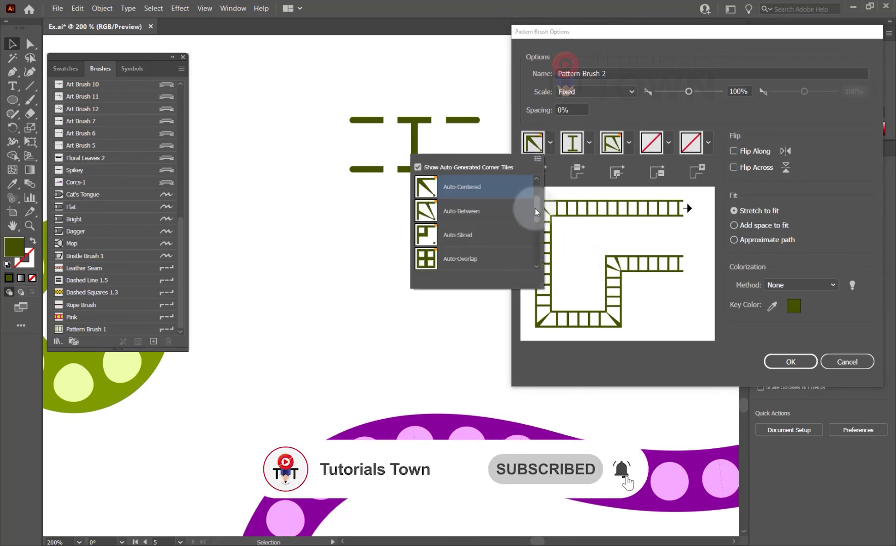
pyautogui.click(440, 236)
pyautogui.click(551, 144)
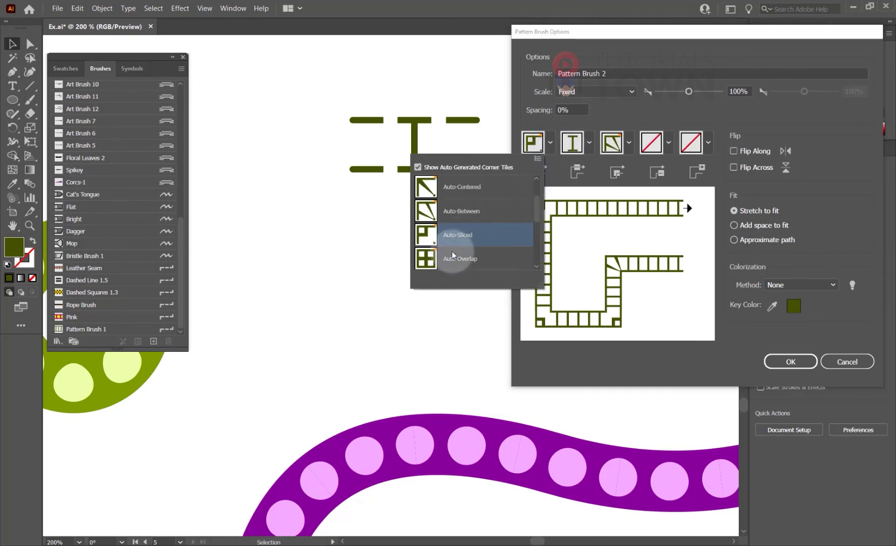
pyautogui.click(455, 207)
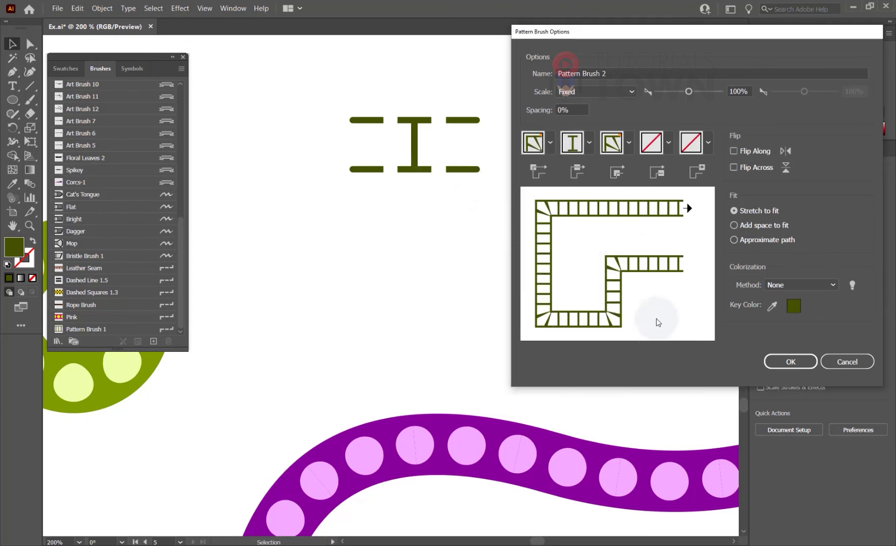
# - Assign New Pattern Swatch 7 as the brush's start tile
pyautogui.click(668, 144)
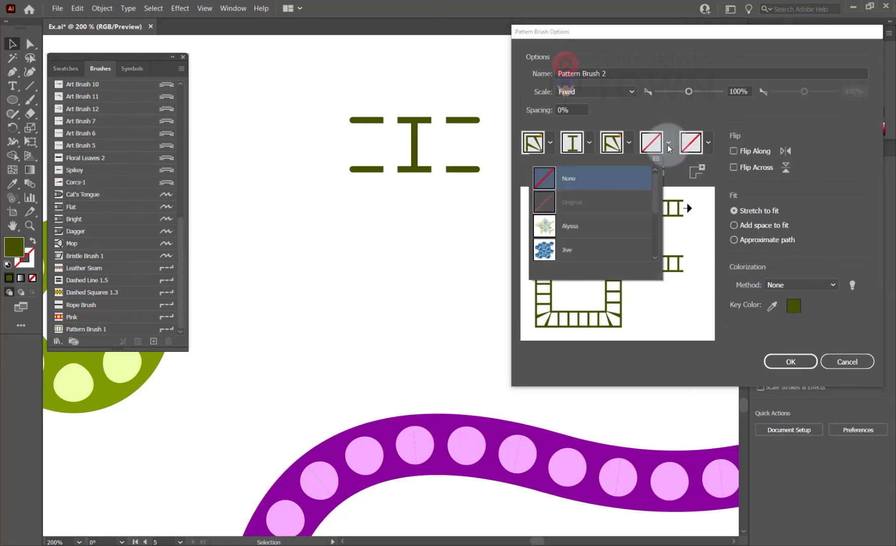
pyautogui.moveTo(656, 203); pyautogui.dragTo(654, 254)
pyautogui.click(669, 140)
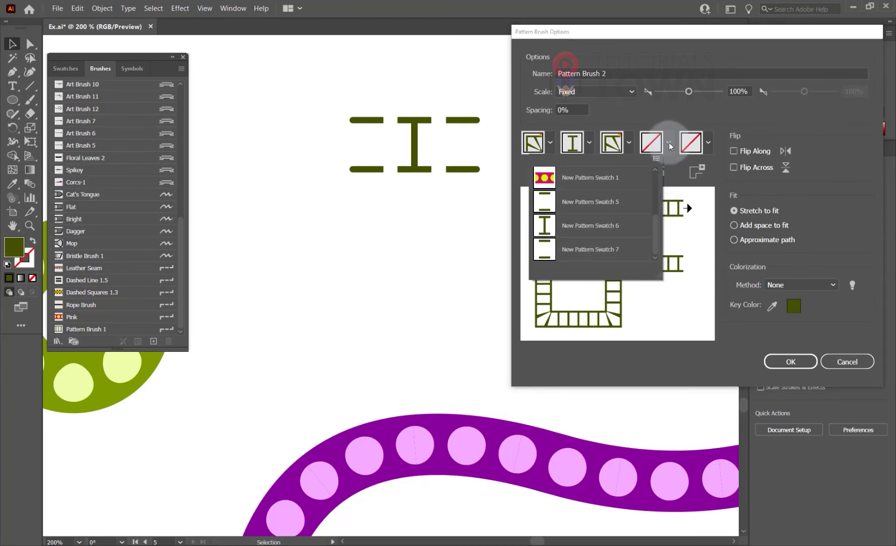
pyautogui.click(547, 246)
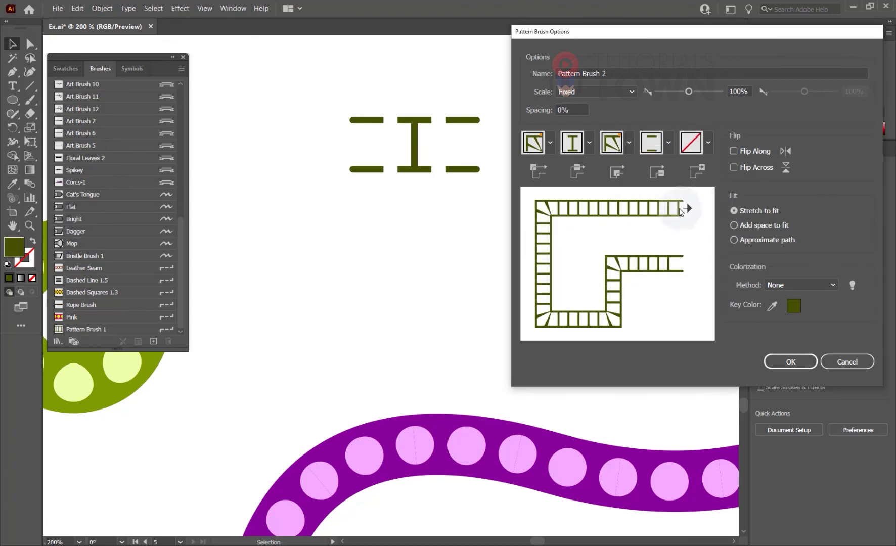
# - Assign New Pattern Swatch 5 as the end tile and create the brush with the Tints and Shades colorization method
pyautogui.click(708, 142)
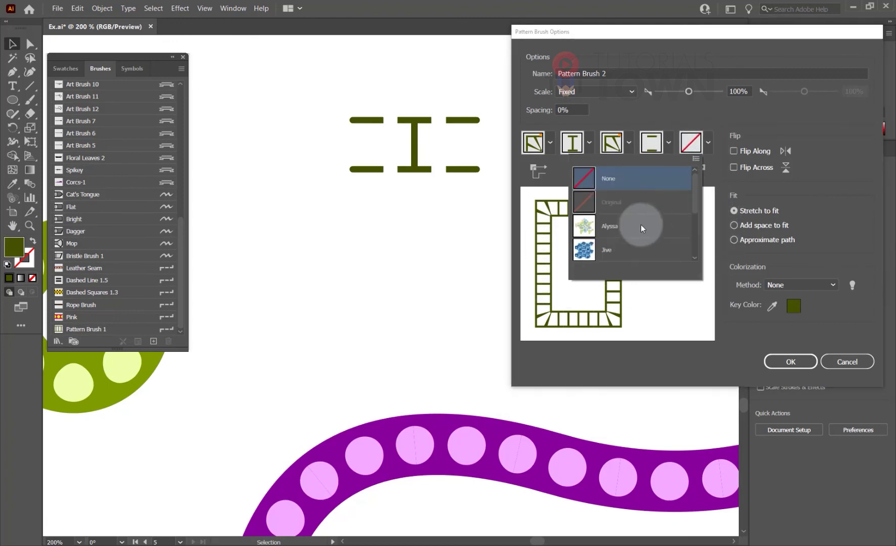
pyautogui.moveTo(694, 191); pyautogui.dragTo(688, 253)
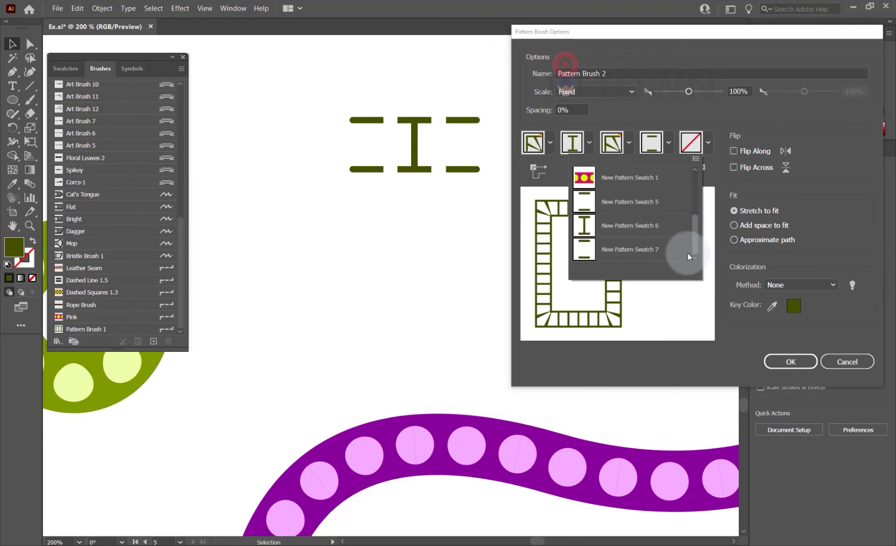
pyautogui.click(628, 202)
pyautogui.click(782, 286)
pyautogui.click(785, 329)
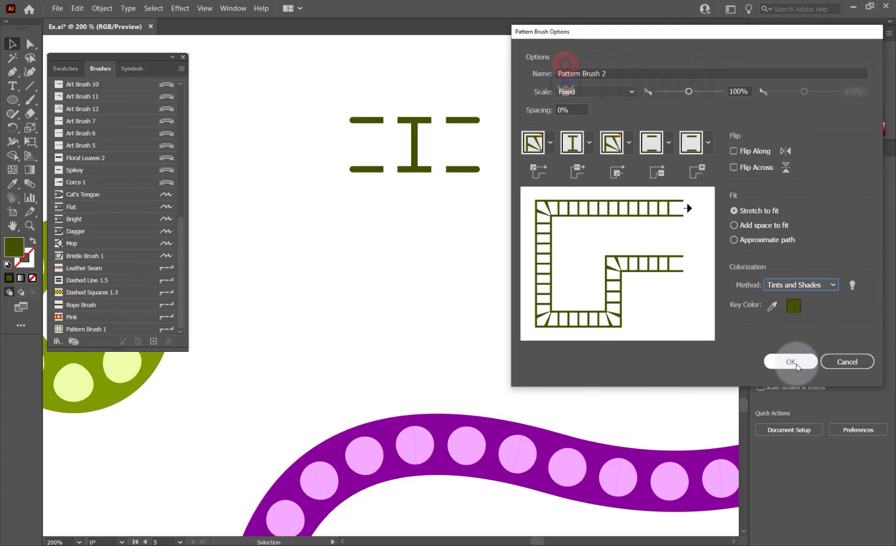
pyautogui.click(792, 363)
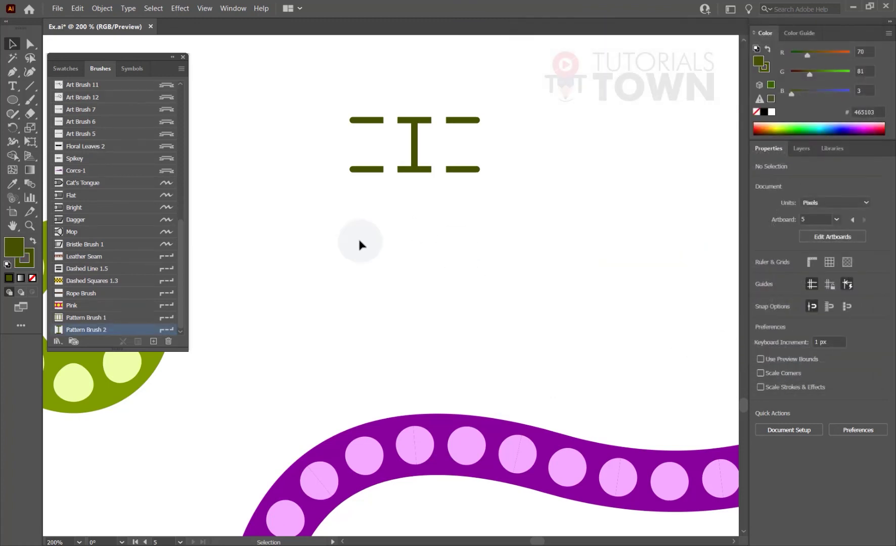
# - Place a rising diagonal line about 234 px wide and 160 px high clear below the tile shapes, stroked with Pattern Brush 2
pyautogui.click(30, 86)
pyautogui.moveTo(244, 348)
pyautogui.mouseDown()
pyautogui.moveTo(444, 224)
pyautogui.moveTo(529, 154)
pyautogui.mouseUp()
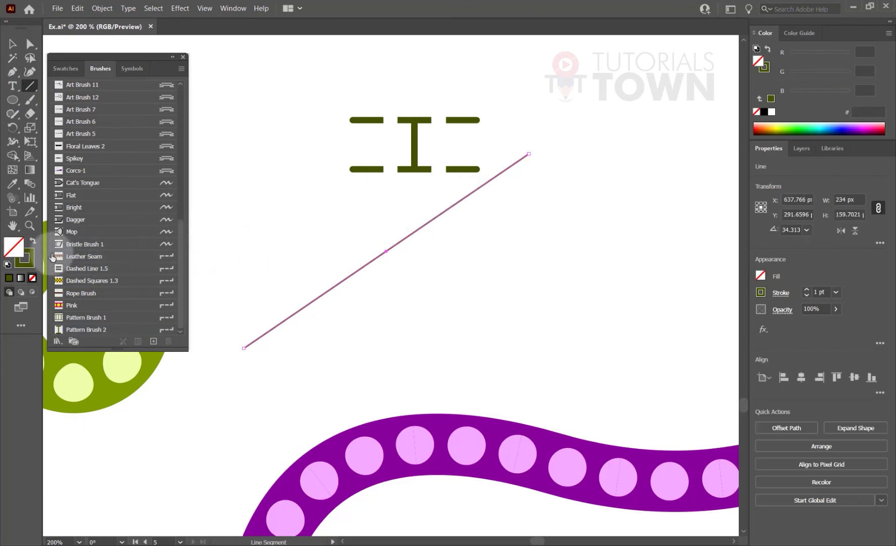
pyautogui.scroll(-1, 77, 331)
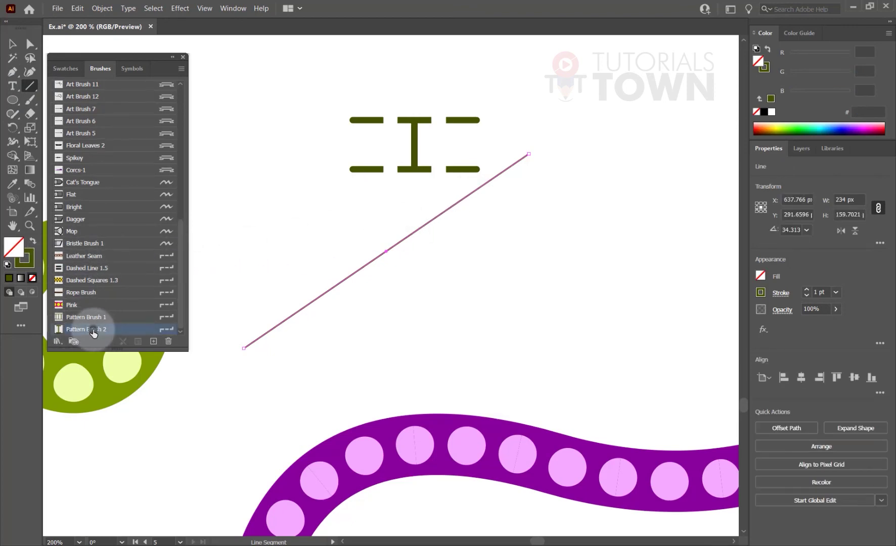
pyautogui.click(93, 332)
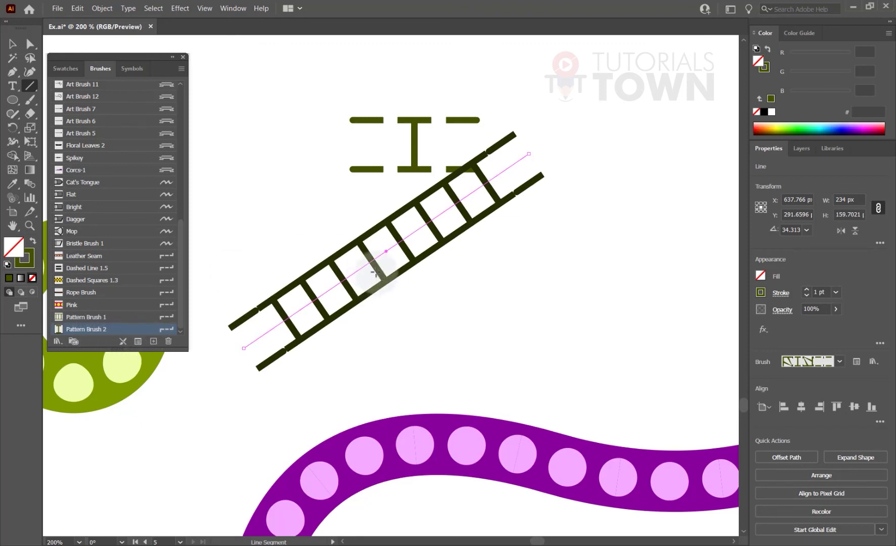
pyautogui.moveTo(376, 273); pyautogui.dragTo(404, 296)
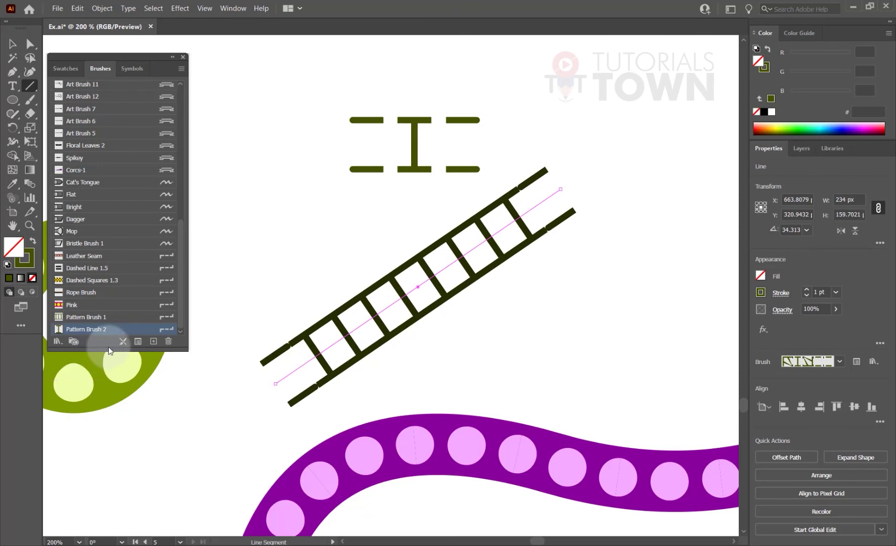
# - Swap Pattern Brush 2's end caps, using New Pattern Swatch 5 as start tile and New Pattern Swatch 7 as end tile, and update existing strokes
pyautogui.doubleClick(60, 332)
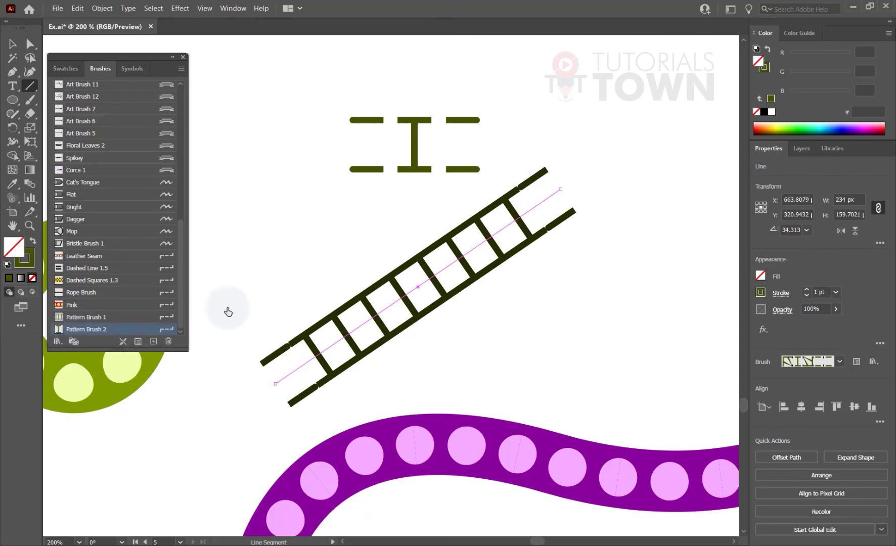
pyautogui.click(668, 144)
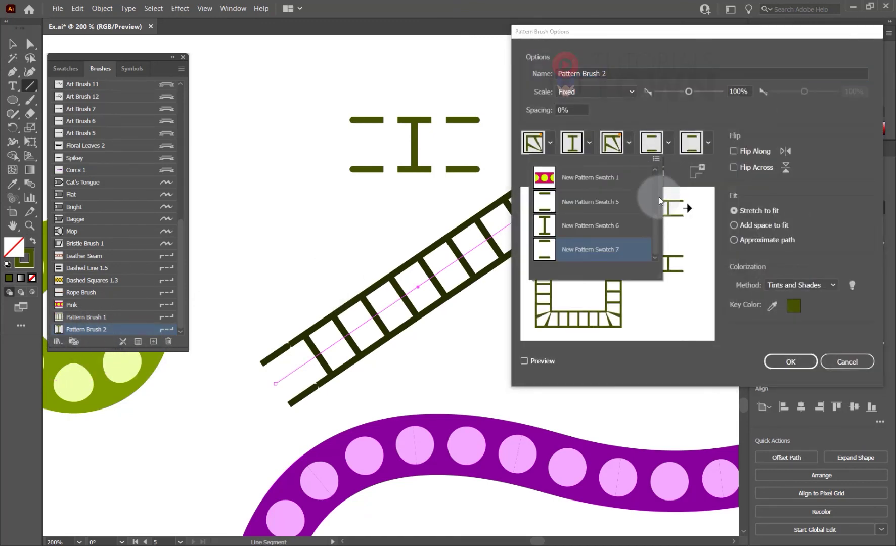
pyautogui.click(615, 203)
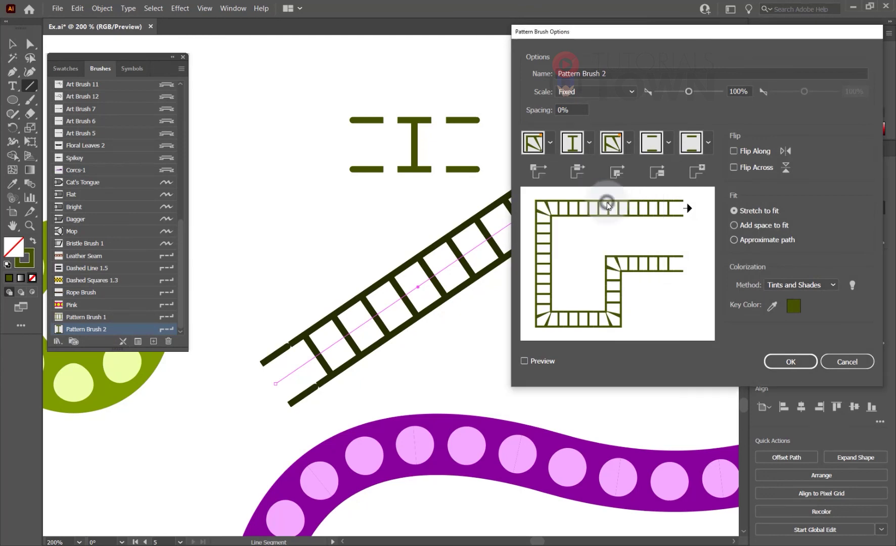
pyautogui.click(709, 143)
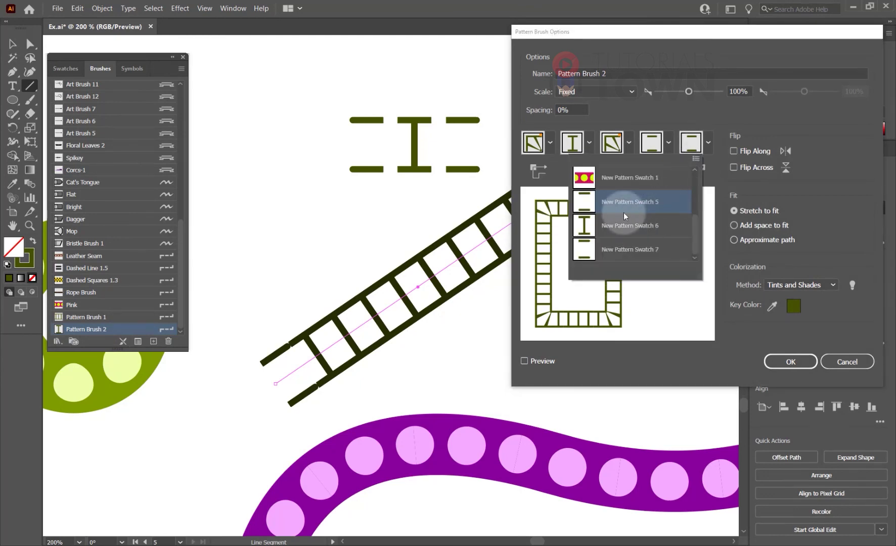
pyautogui.click(596, 255)
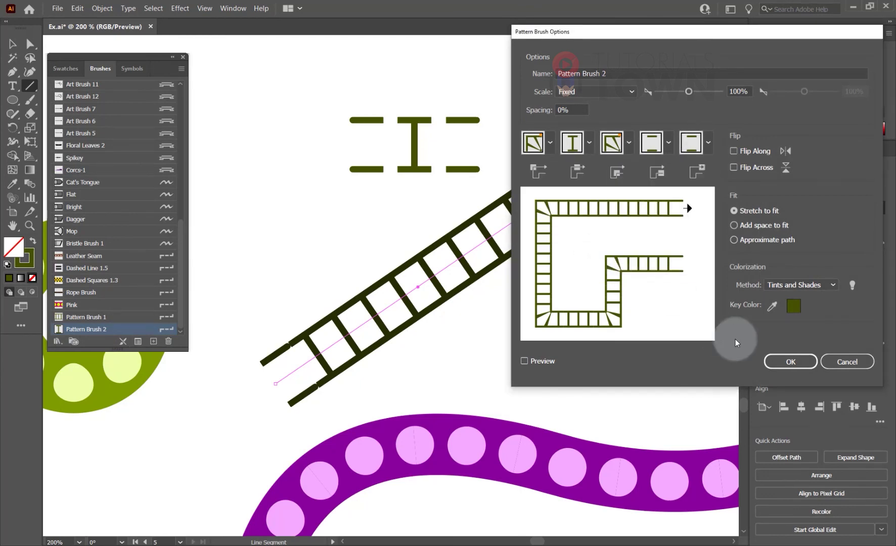
pyautogui.click(548, 360)
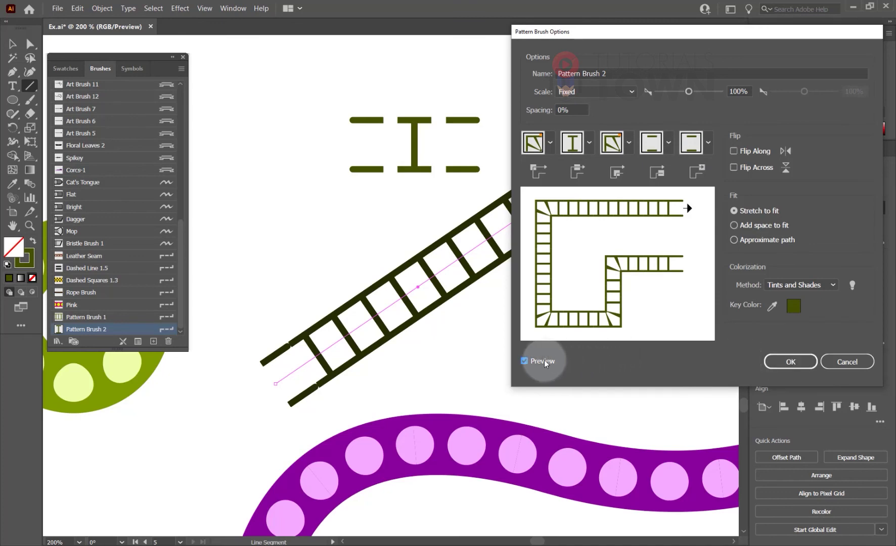
pyautogui.click(772, 362)
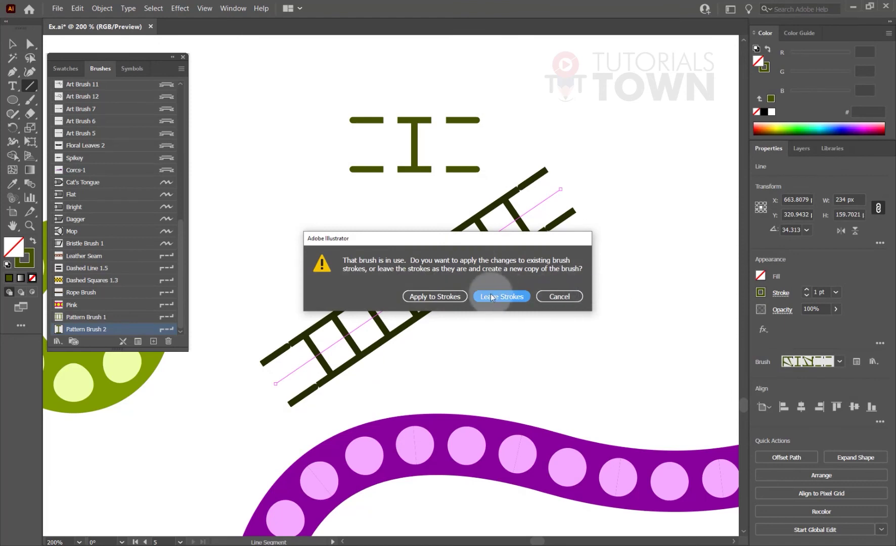
pyautogui.click(447, 298)
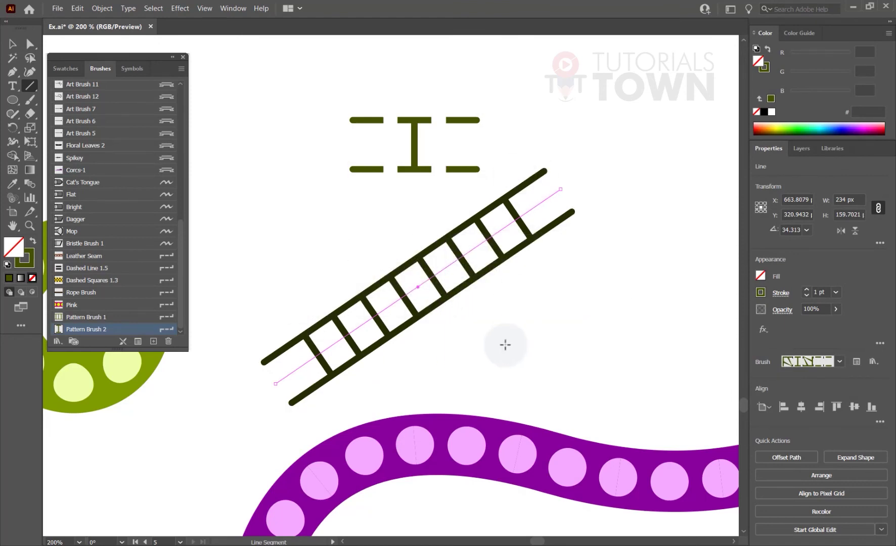
# - Draw an open S-shaped curve with the Pen tool in the empty area between the ladder and the purple dotted stroke
pyautogui.hotkey('ctrl', '-')
pyautogui.hotkey('ctrl', '-')
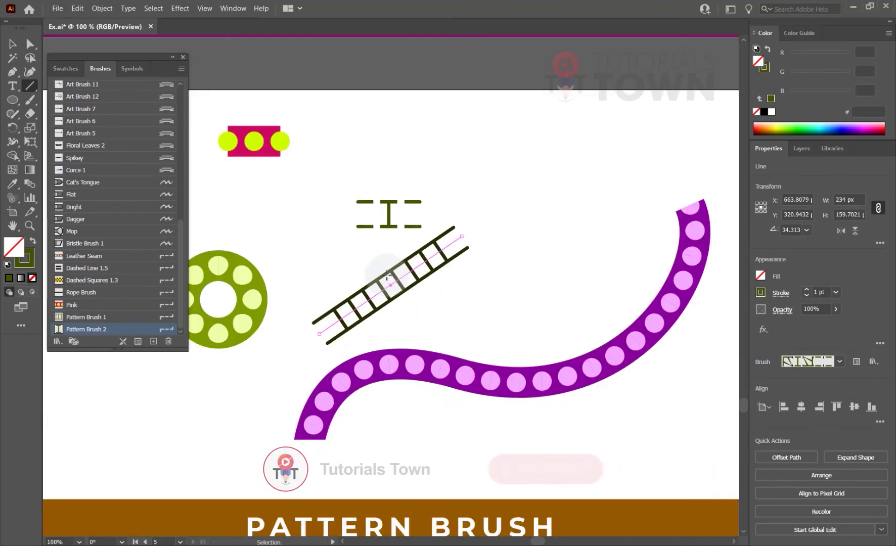
pyautogui.press('space')
pyautogui.moveTo(474, 235); pyautogui.dragTo(337, 278)
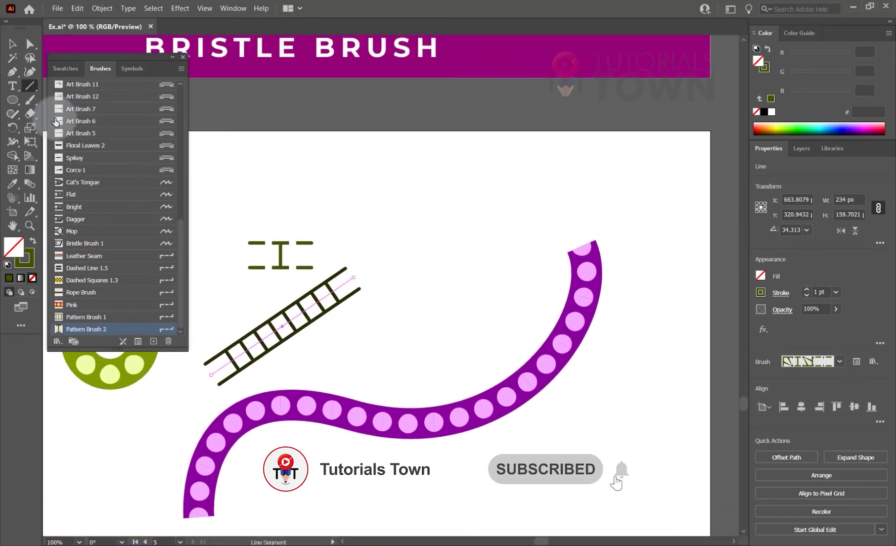
pyautogui.click(14, 75)
pyautogui.click(380, 371)
pyautogui.moveTo(438, 274)
pyautogui.mouseDown()
pyautogui.moveTo(486, 266)
pyautogui.moveTo(530, 243)
pyautogui.mouseUp()
pyautogui.click(515, 167)
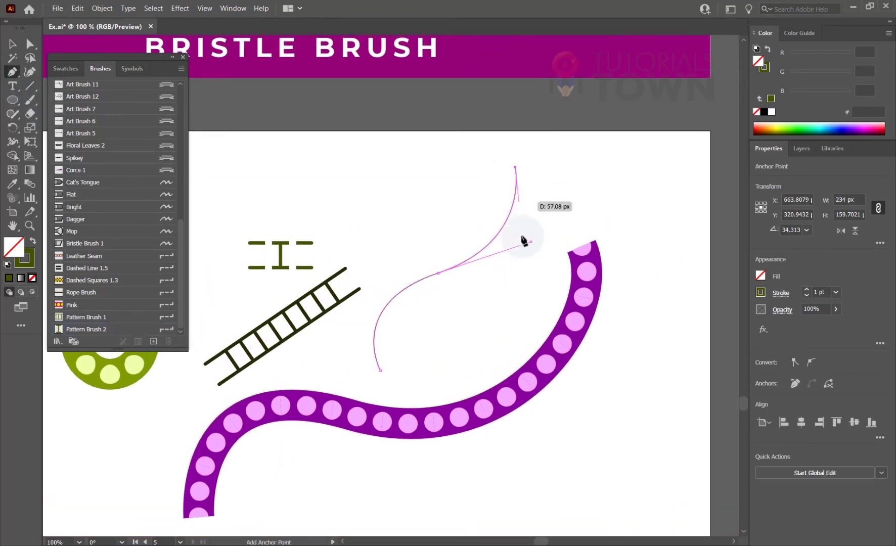
# - Apply Pattern Brush 2 to the S-shaped curve and deselect it
pyautogui.click(60, 329)
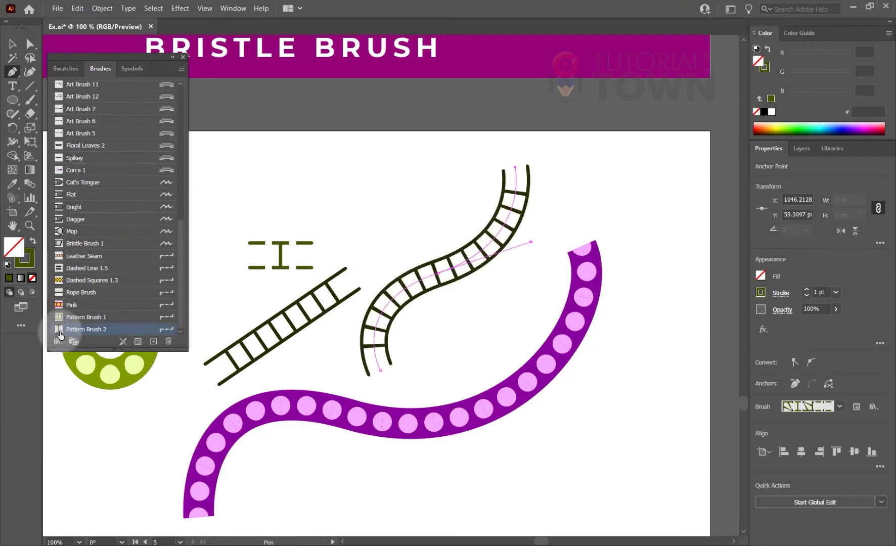
pyautogui.click(12, 44)
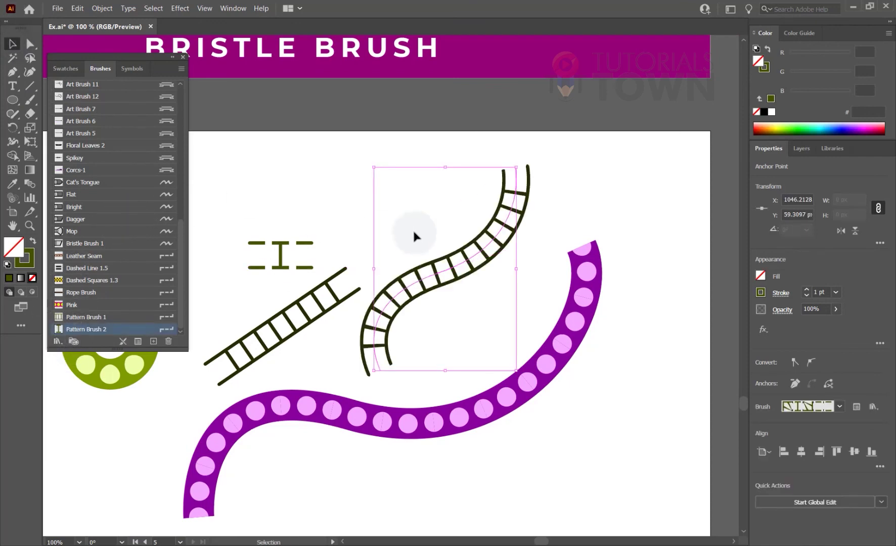
pyautogui.click(415, 236)
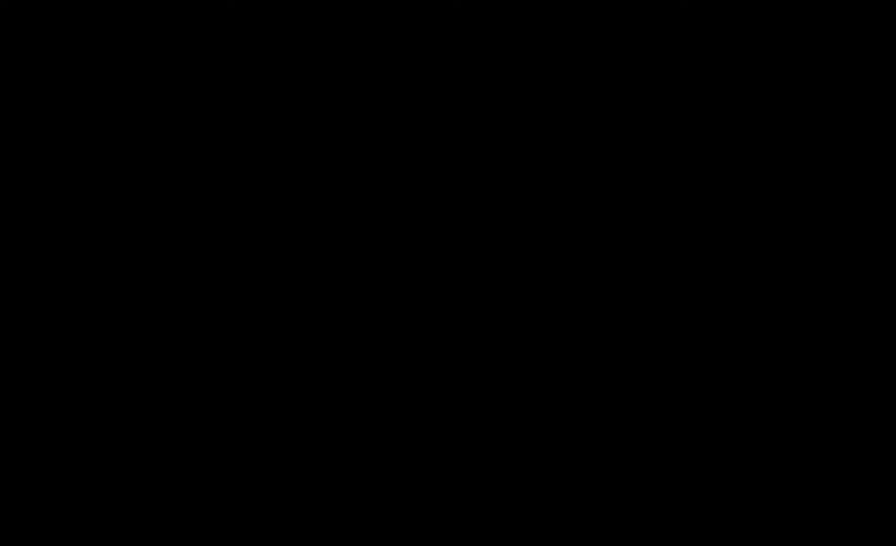